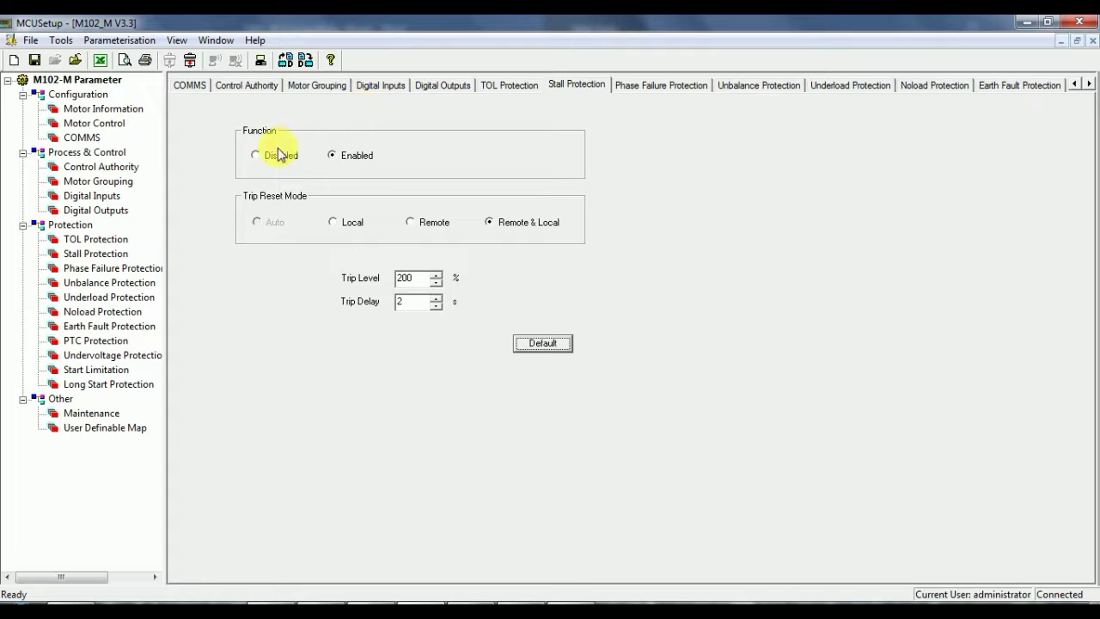
Step: Disable the Stall Protection function and transmit the parameters to the M102 device, confirming the transfer
left_click(276, 155)
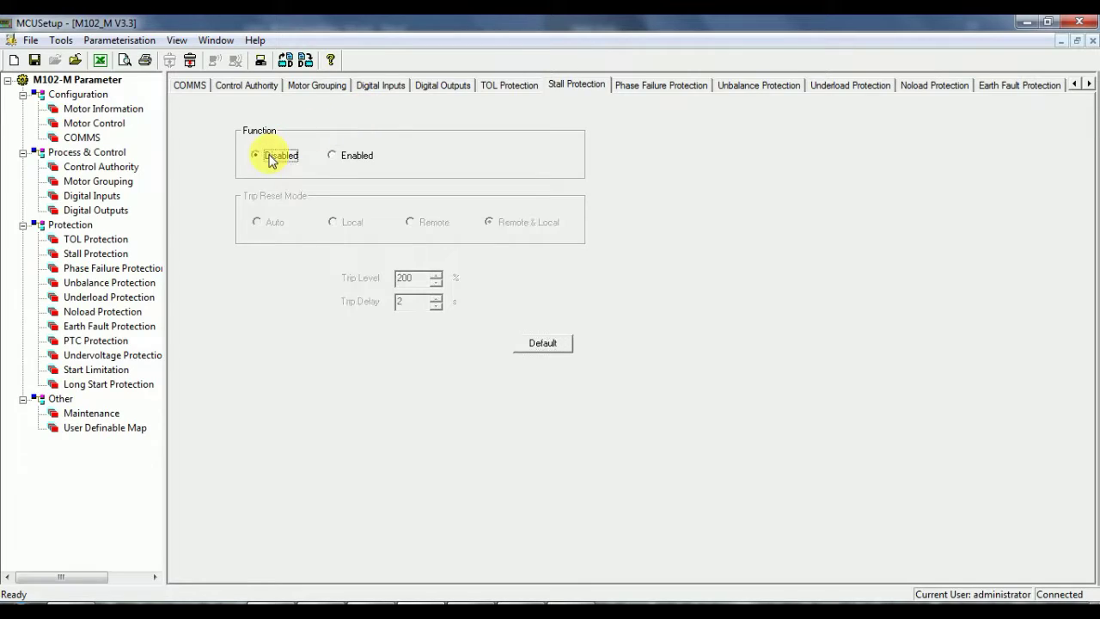
left_click(305, 59)
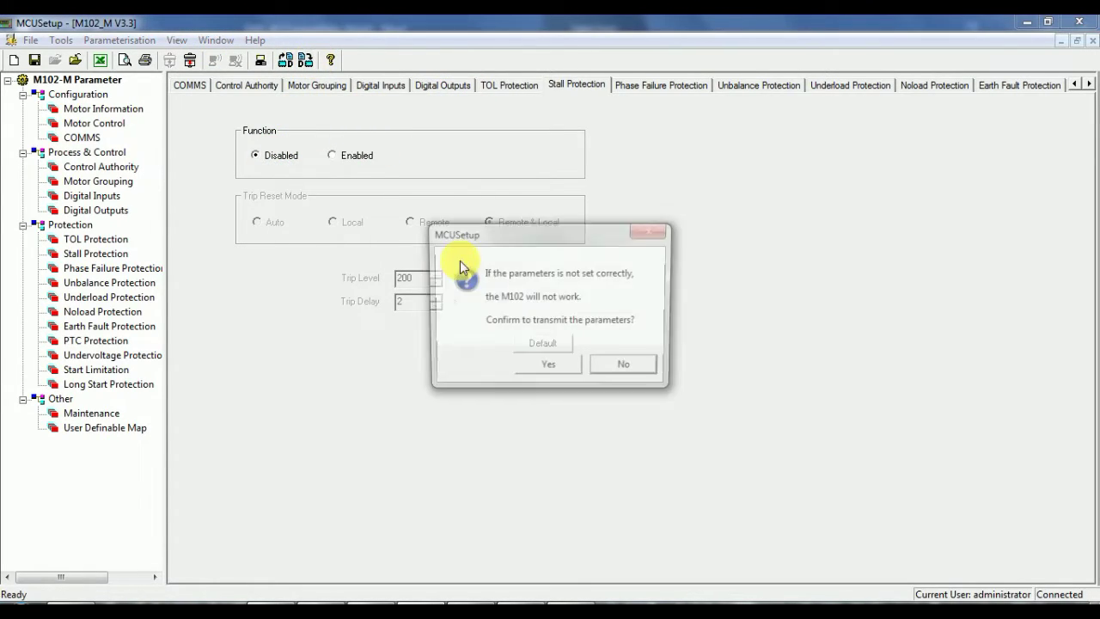
left_click(563, 368)
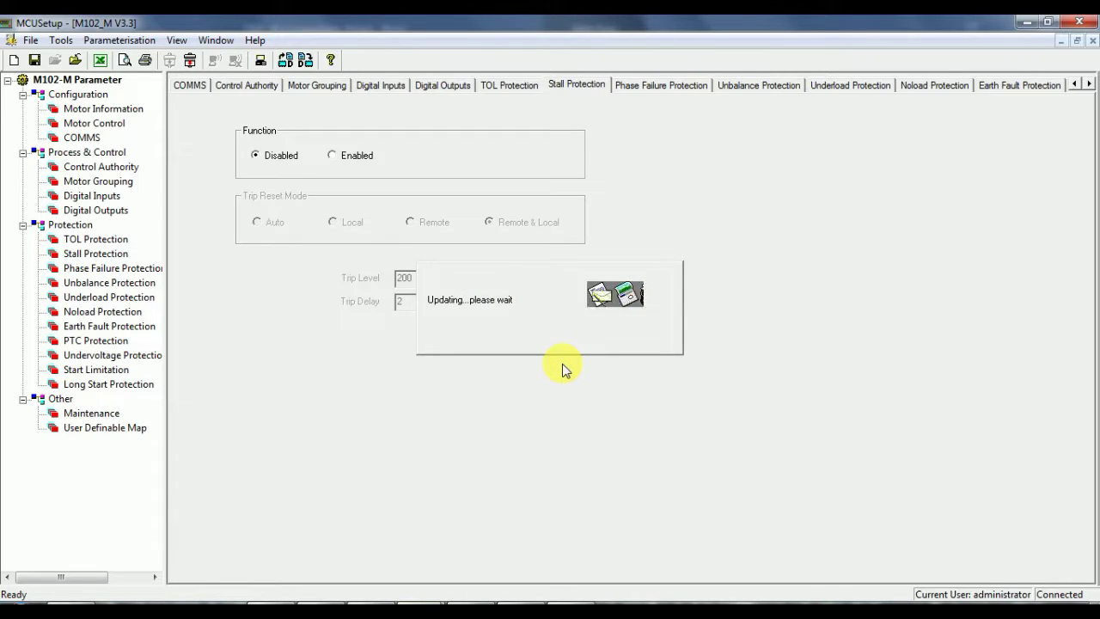
key("Return")
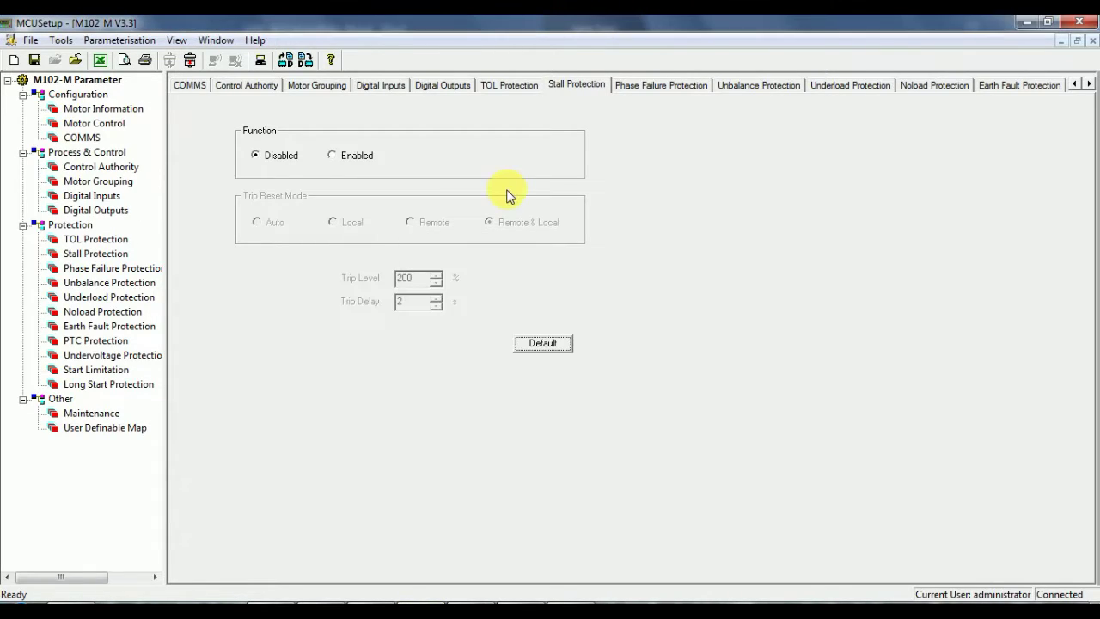
Step: Open the MD Simulation of the M10x device and bring up its Thermal Capacity reading
left_click(61, 40)
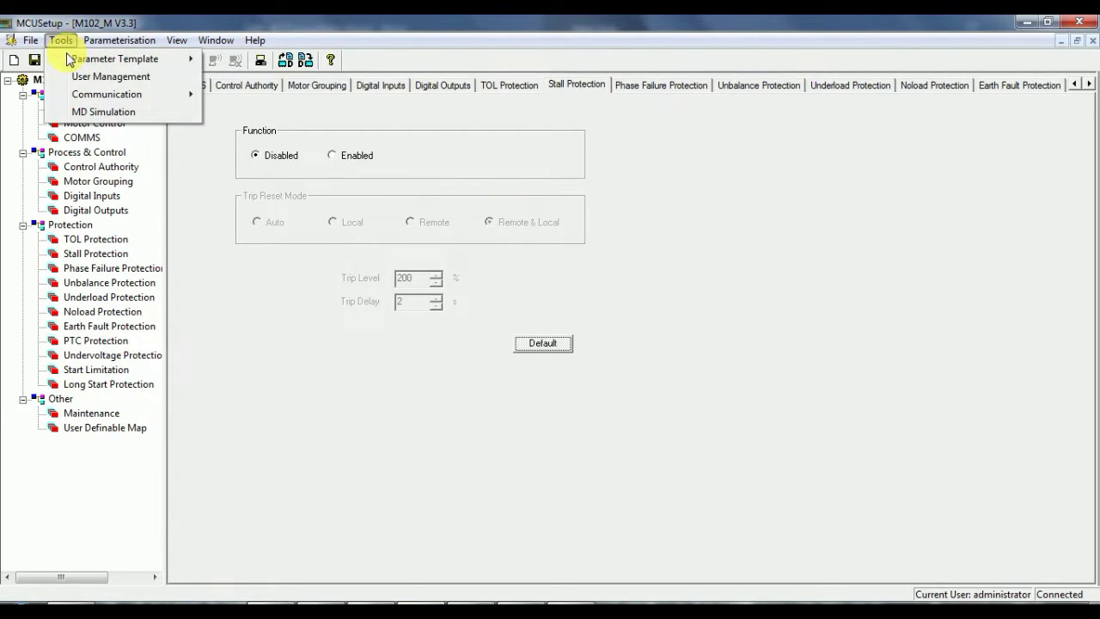
left_click(84, 112)
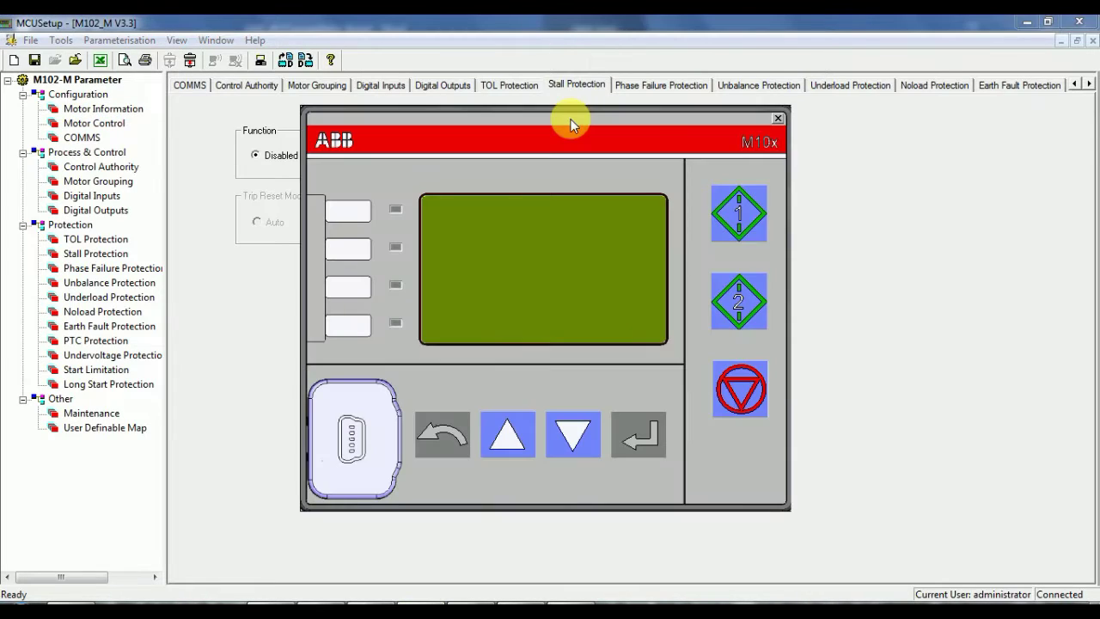
left_click(574, 425)
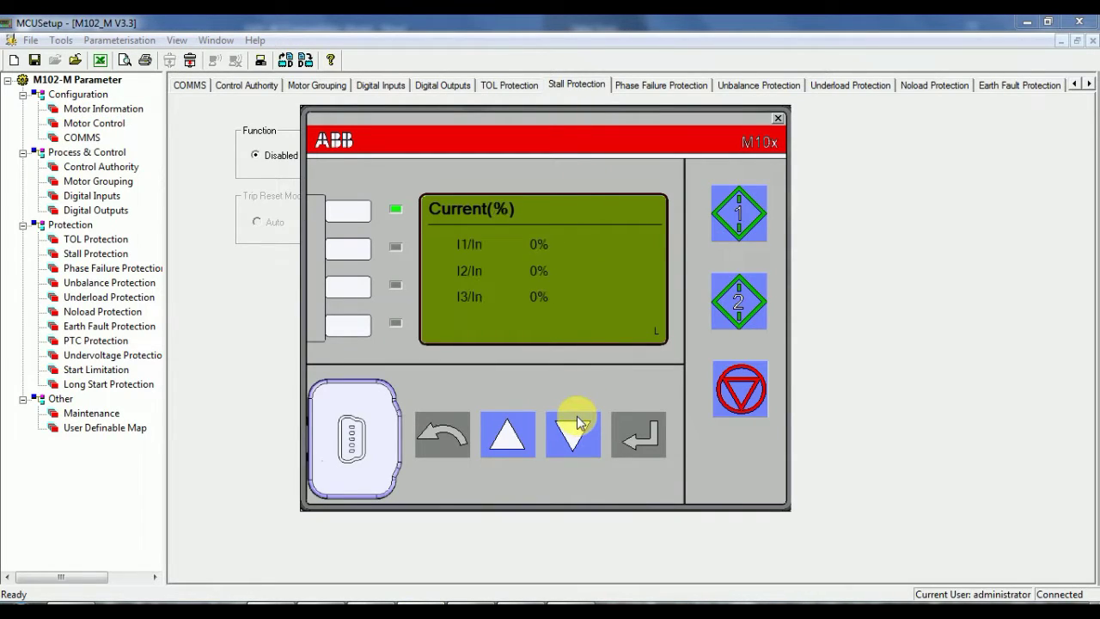
left_click(576, 423)
left_click(574, 425)
left_click(574, 424)
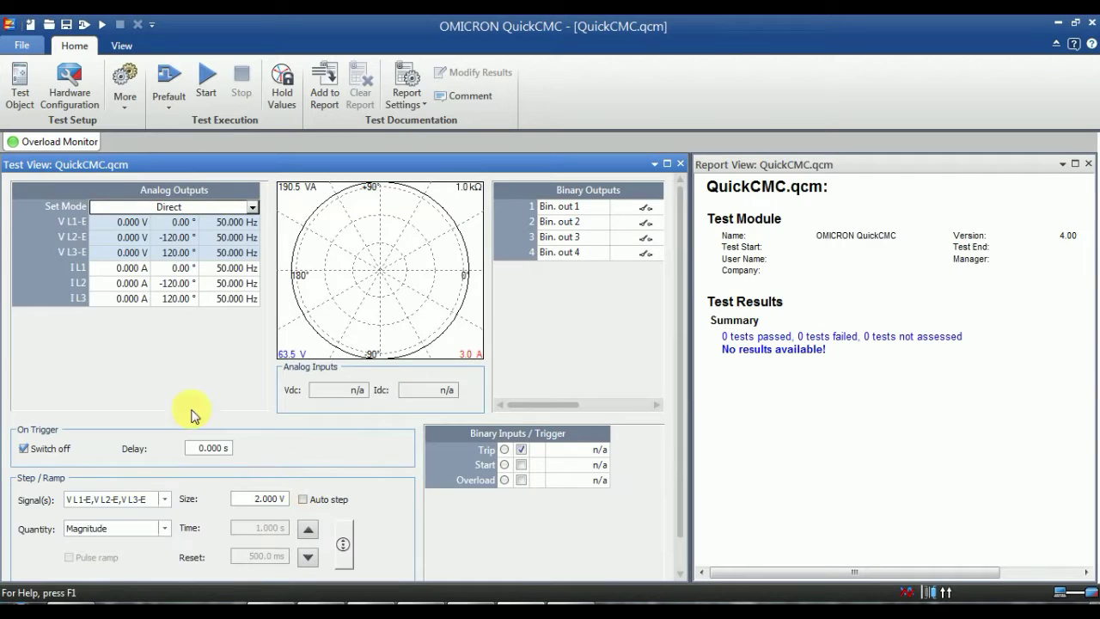
Step: In OMICRON QuickCMC, set the I L1 current to 9.9 A and apply equal magnitudes to all three phase currents
left_click(104, 269)
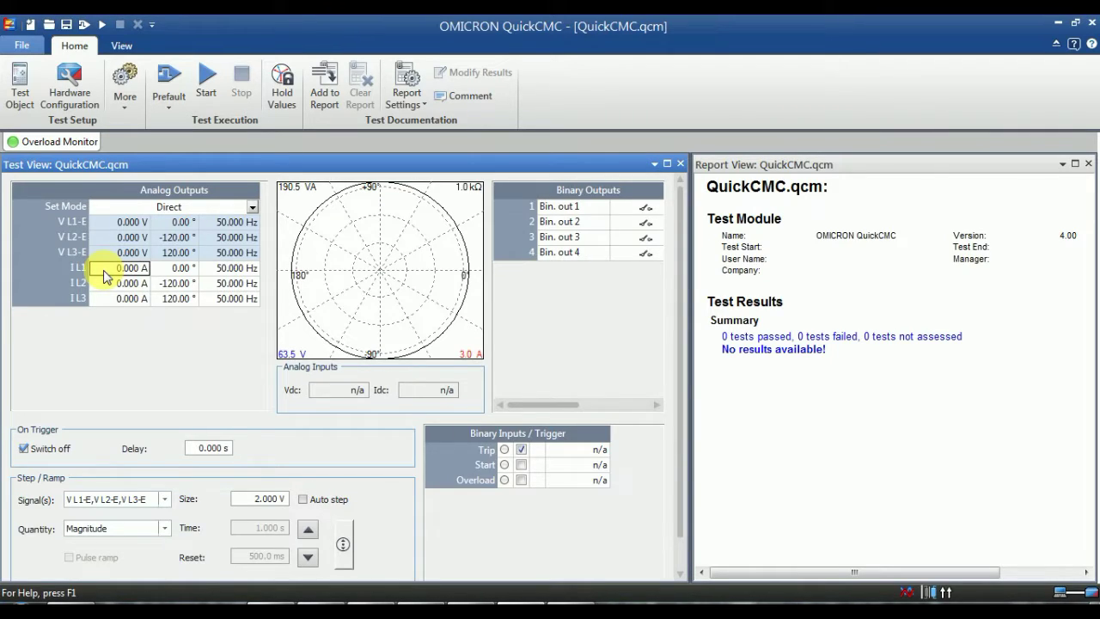
type("9.9")
right_click(107, 271)
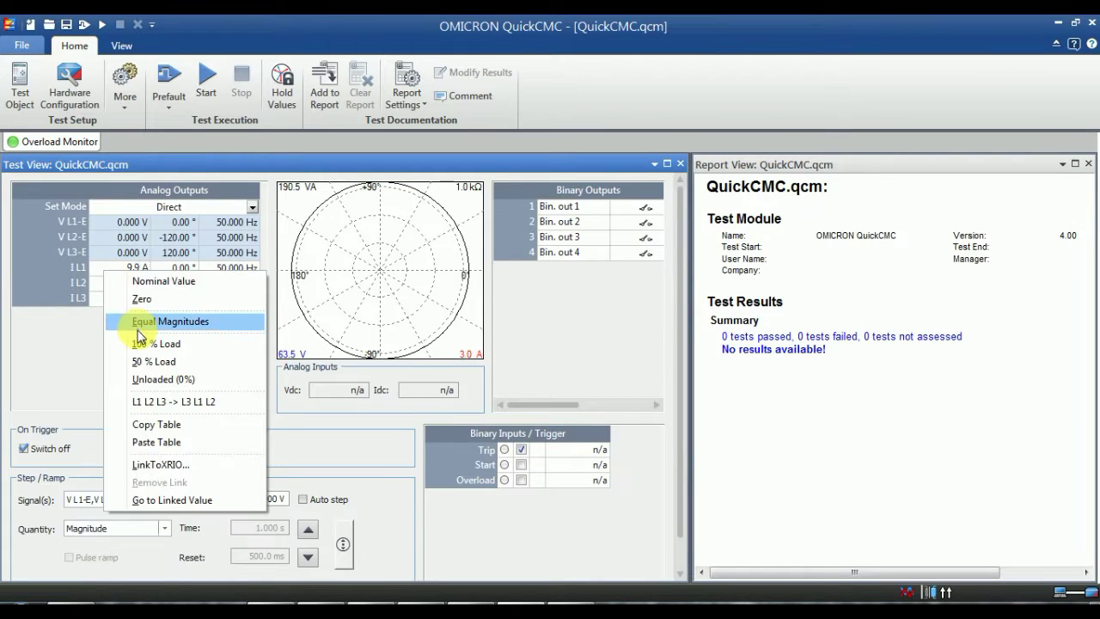
left_click(170, 321)
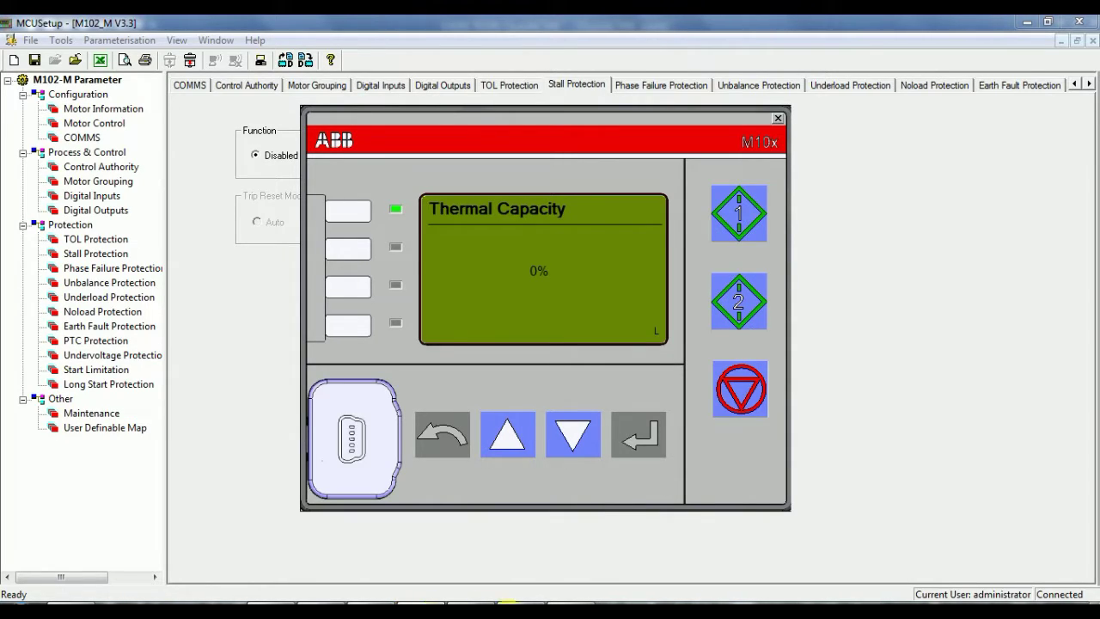
Step: Start the 9.9 A current injection in QuickCMC and switch to the device simulation to monitor the thermal capacity
left_click(525, 603)
left_click(206, 99)
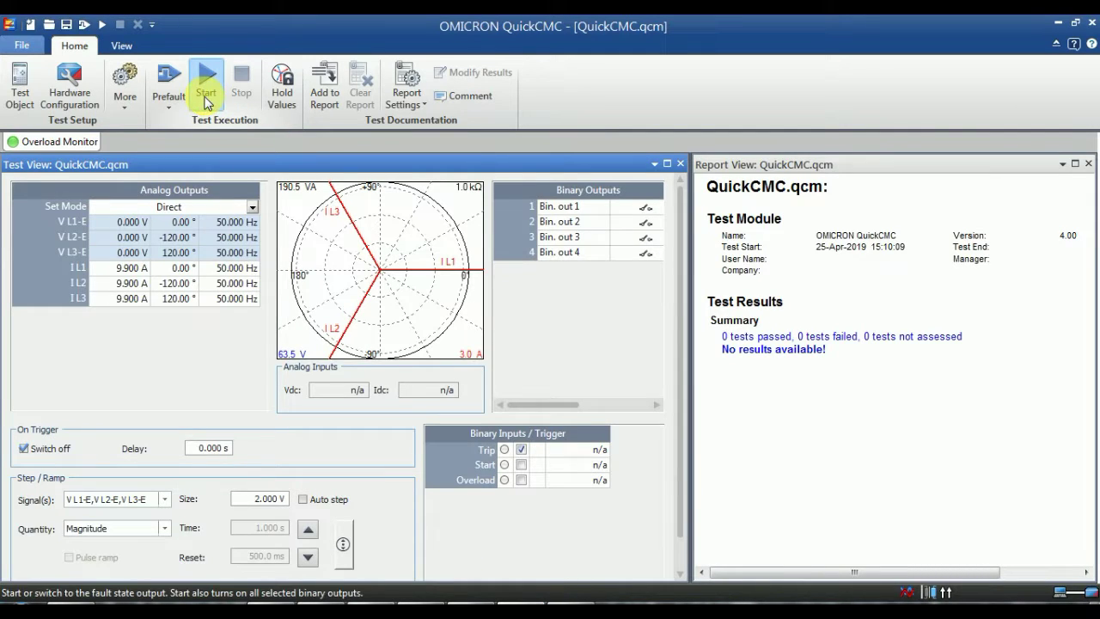
key("alt+Tab")
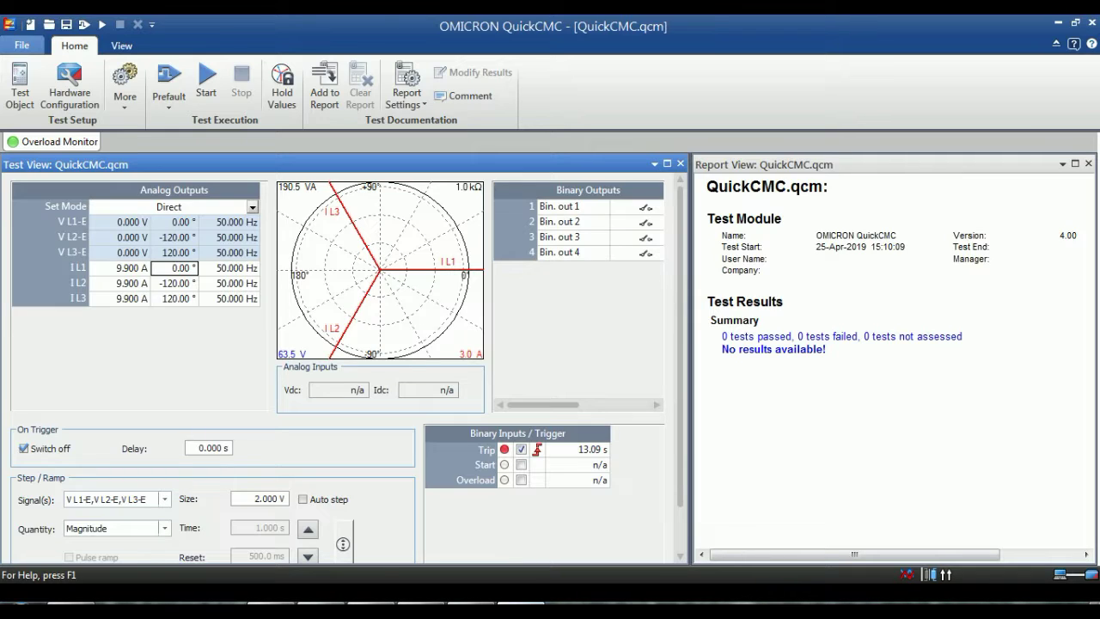
Step: Add the overload trip result to the test report as passed, with the title 31201A-A5F-LA01-TOL-40
left_click(331, 106)
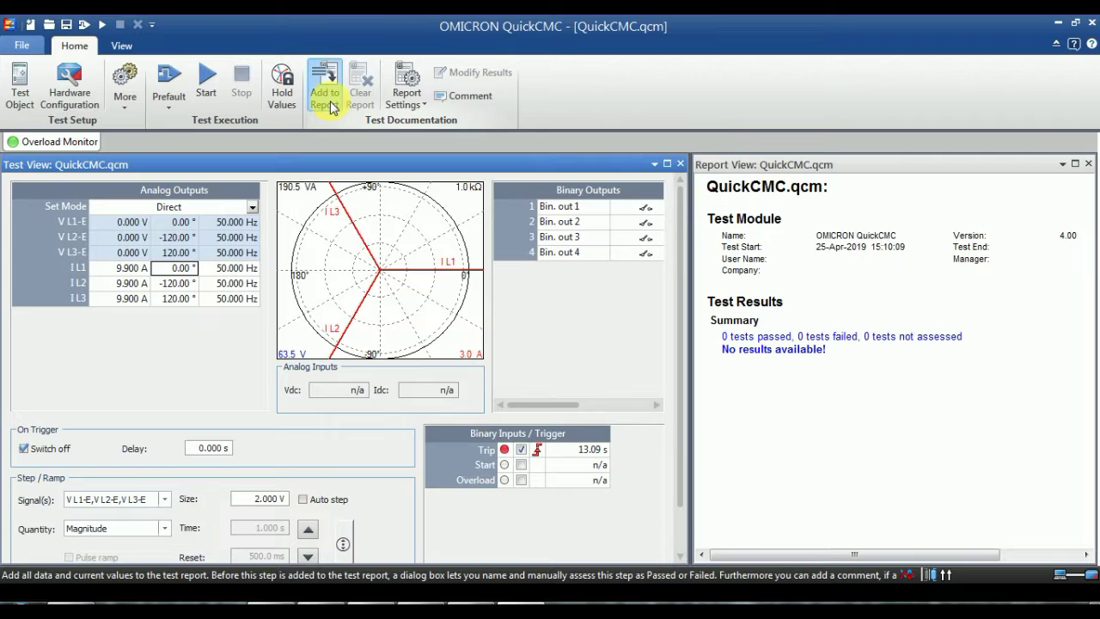
left_click(597, 273)
key("BackSpace")
key("BackSpace")
key("BackSpace")
key("BackSpace")
key("BackSpace")
key("BackSpace")
key("BackSpace")
key("BackSpace")
key("BackSpace")
key("BackSpace")
key("BackSpace")
key("BackSpace")
key("BackSpace")
key("BackSpace")
key("BackSpace")
key("BackSpace")
key("BackSpace")
key("BackSpace")
key("BackSpace")
key("BackSpace")
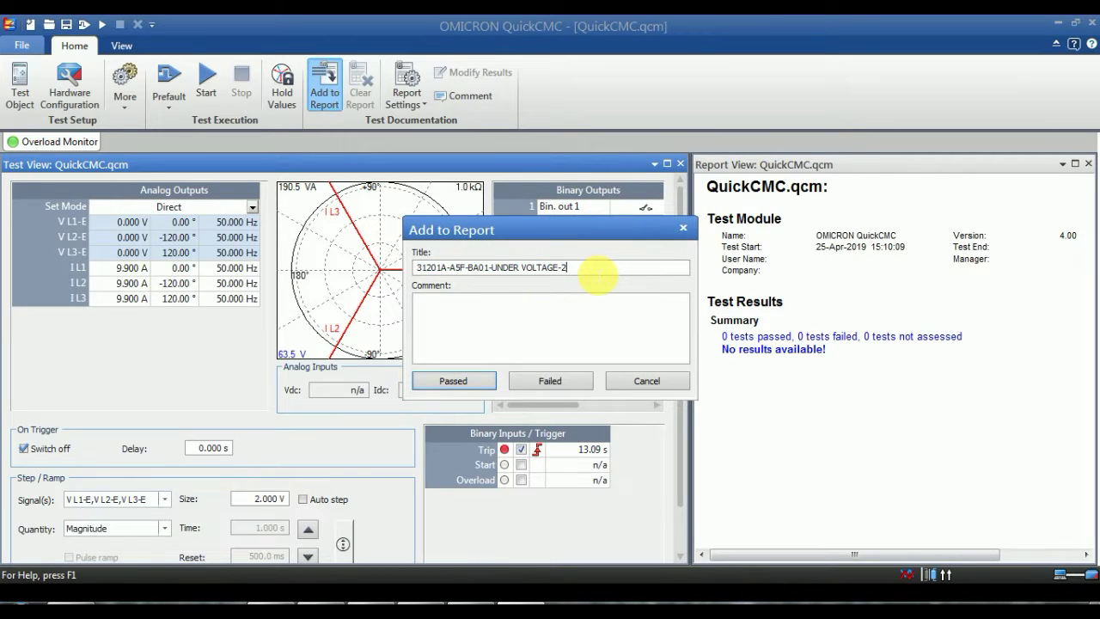
key("BackSpace")
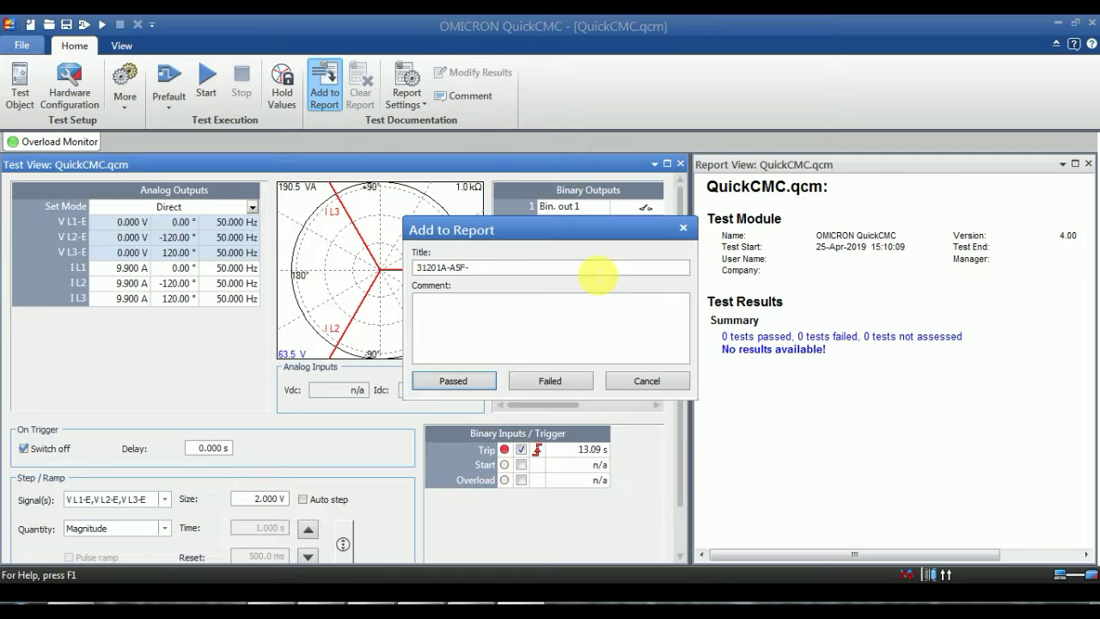
type("LA01-")
type("TOL-")
type("40")
key("Return")
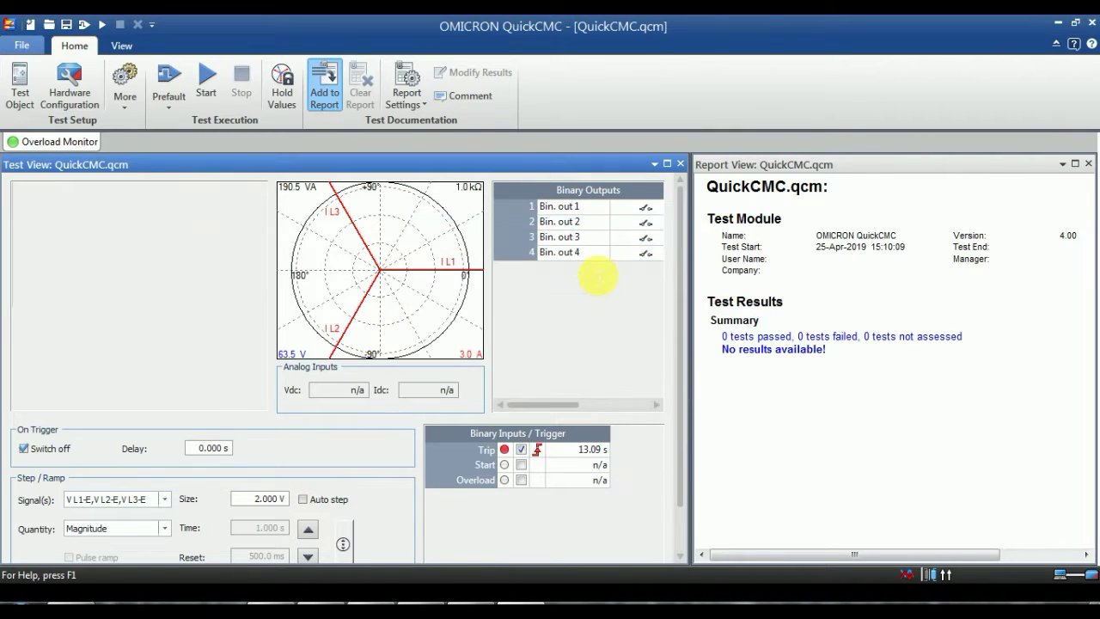
Step: Switch to MCUSetup and close the M10x device simulation window
mouse_move(432, 601)
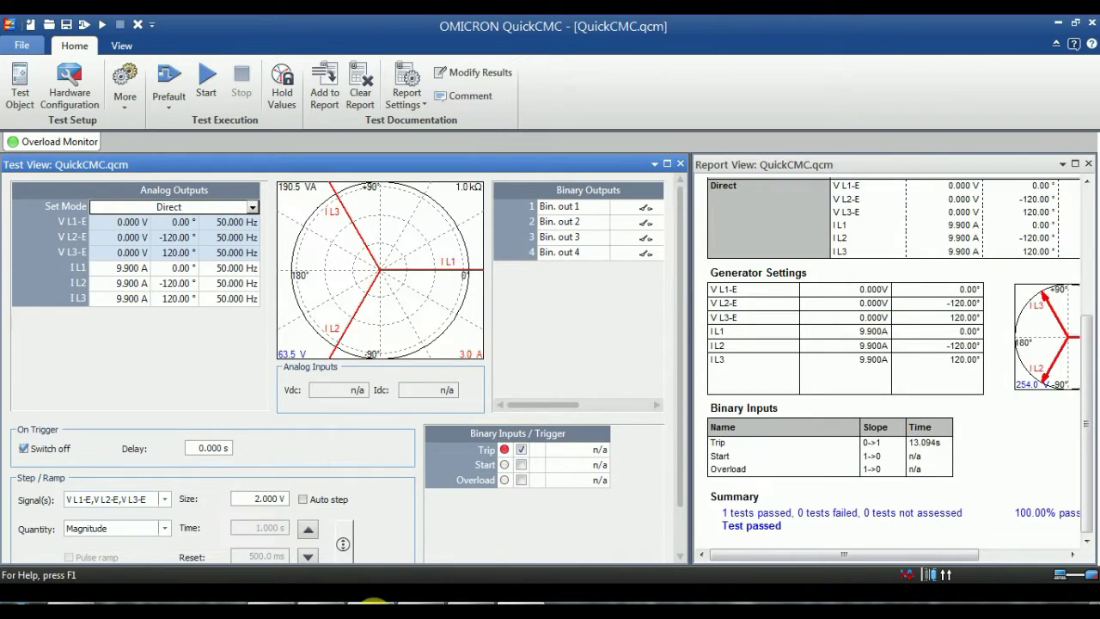
left_click(425, 601)
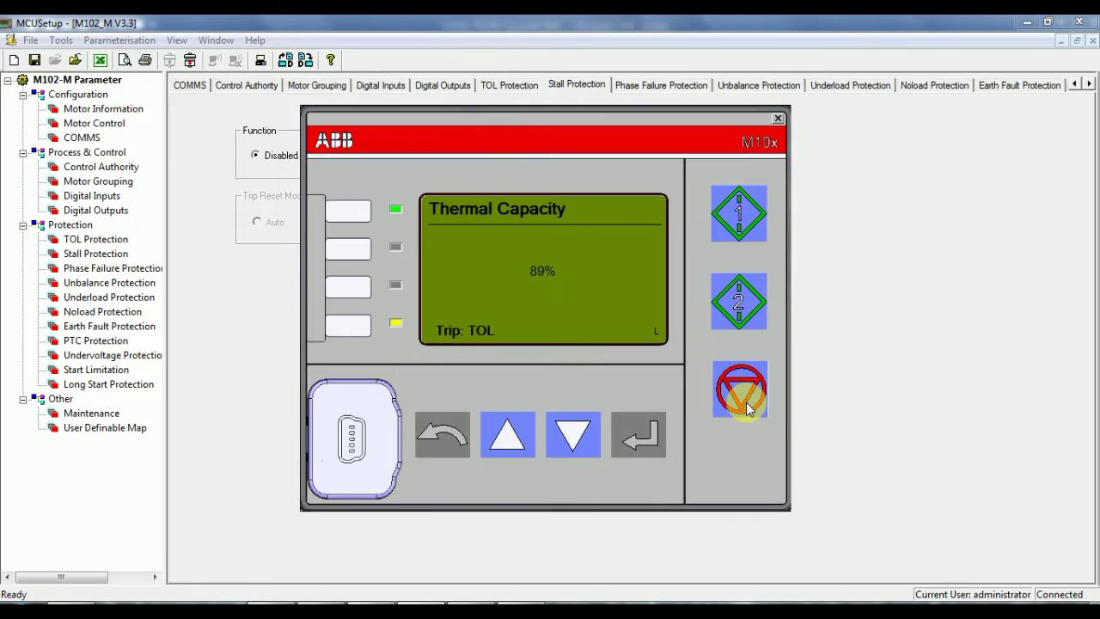
left_click(777, 118)
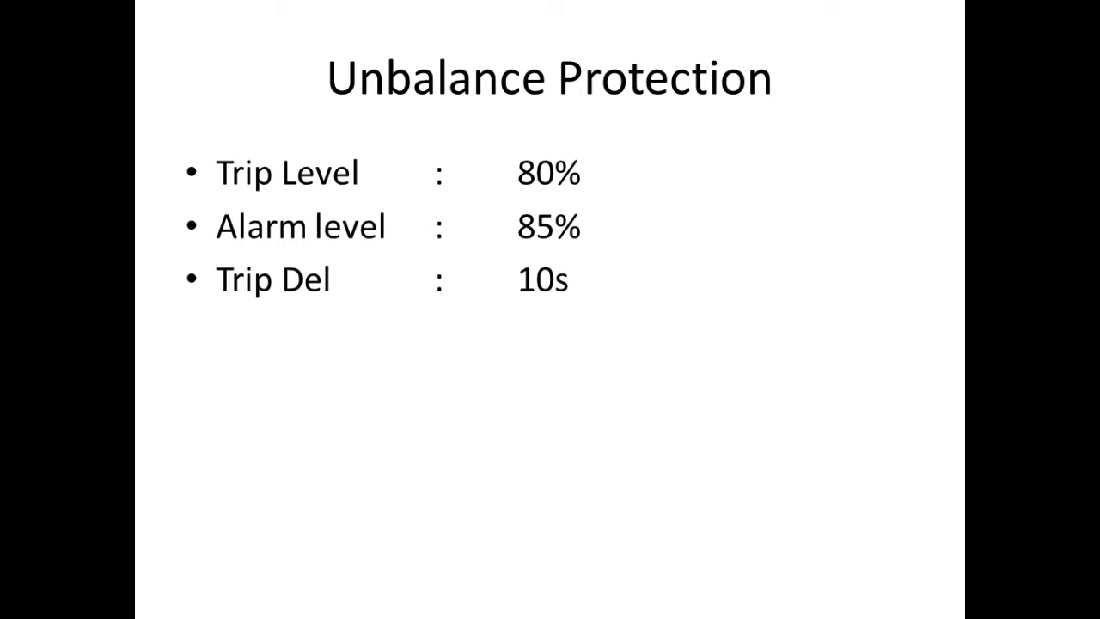
key("Right")
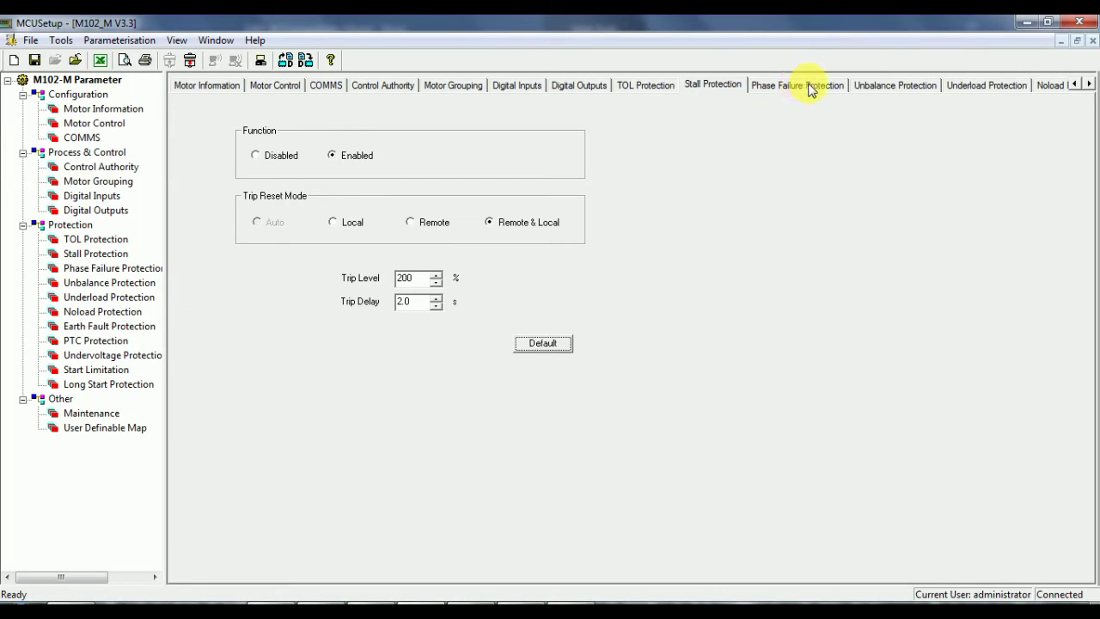
Step: Set the Unbalance Protection alarm level to 85 % and the trip level to 80 %
left_click(910, 85)
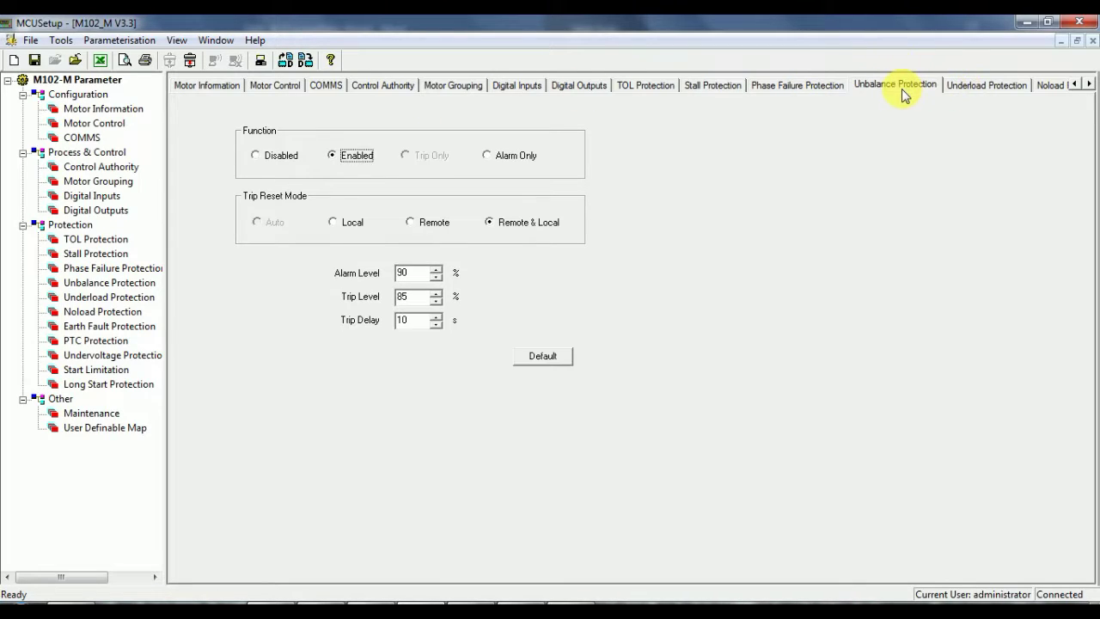
double_click(411, 272)
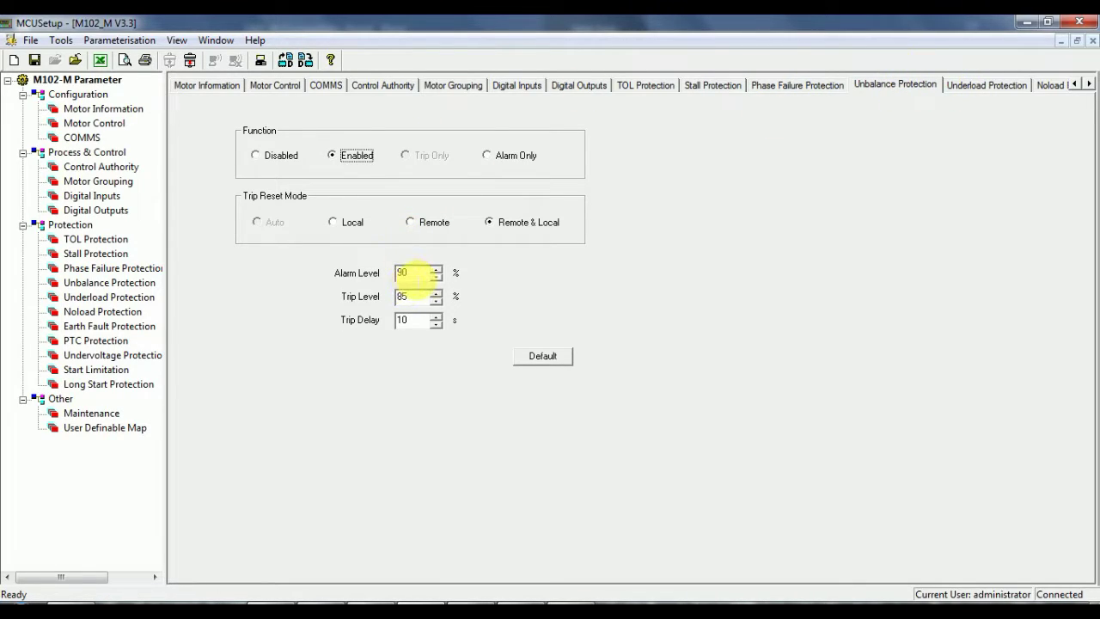
type("85")
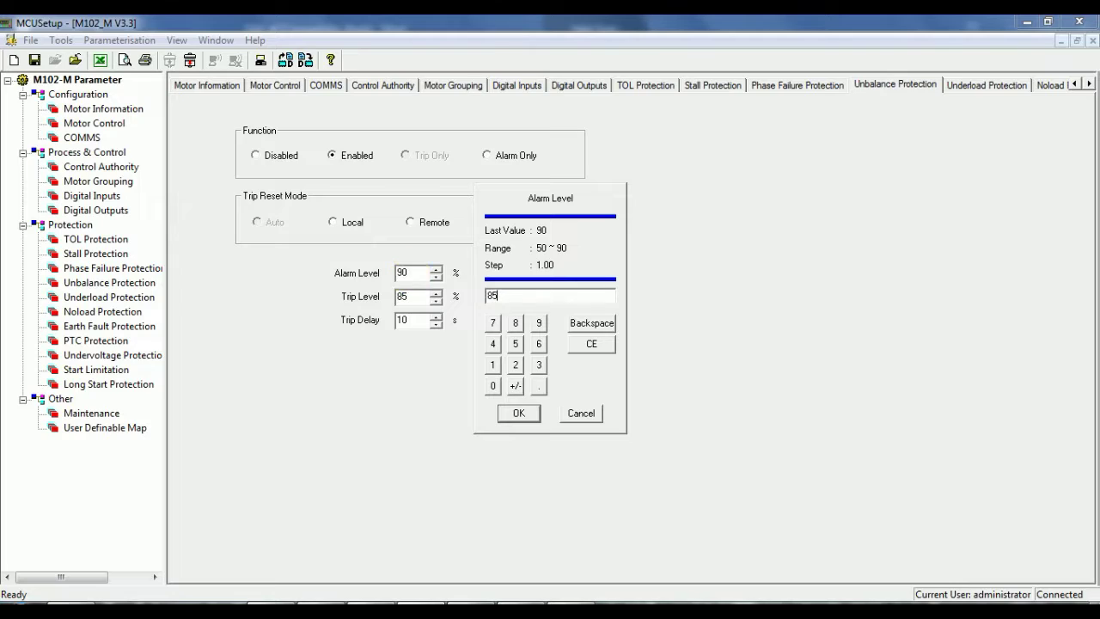
key("Return")
double_click(418, 296)
type("80")
key("Return")
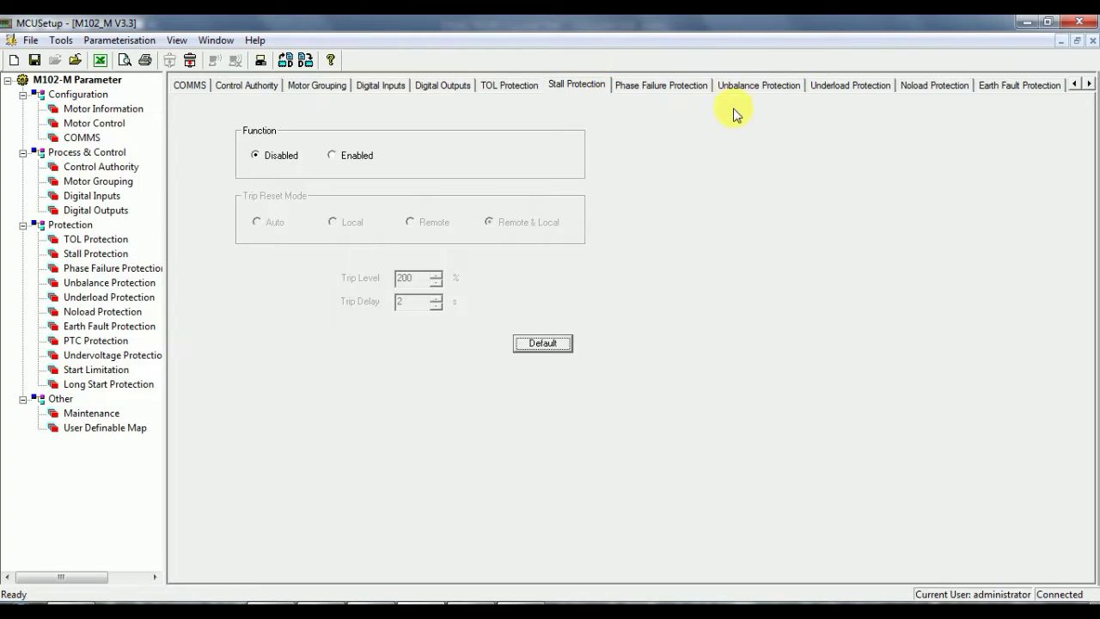
Step: Enable the Unbalance Protection function and transmit the parameters to the M102 device, confirming the transfer
left_click(771, 86)
left_click(334, 156)
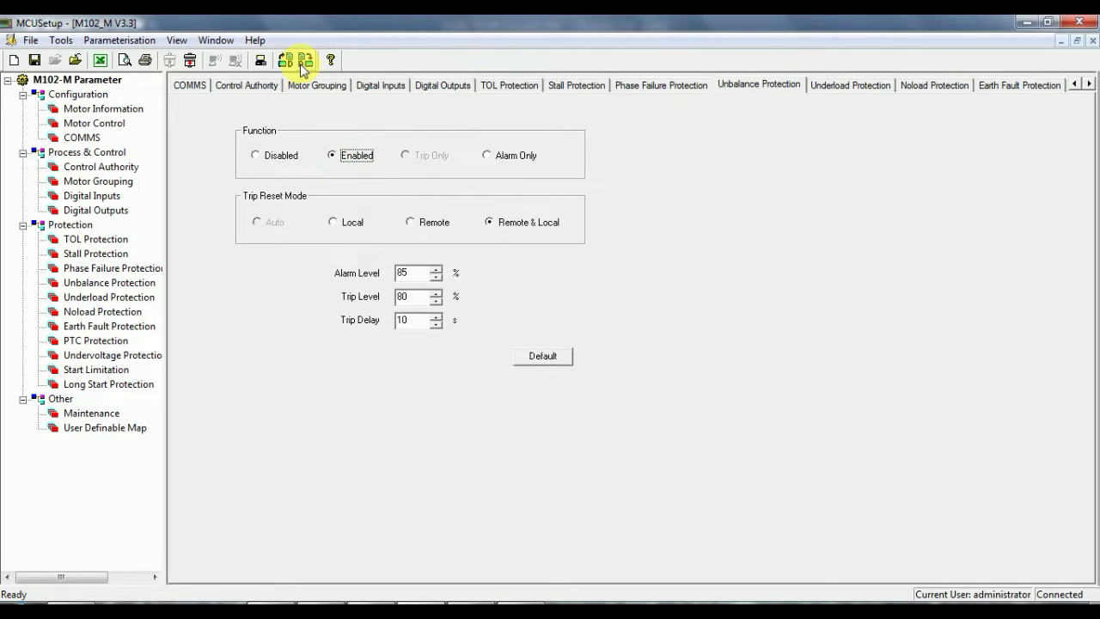
left_click(305, 62)
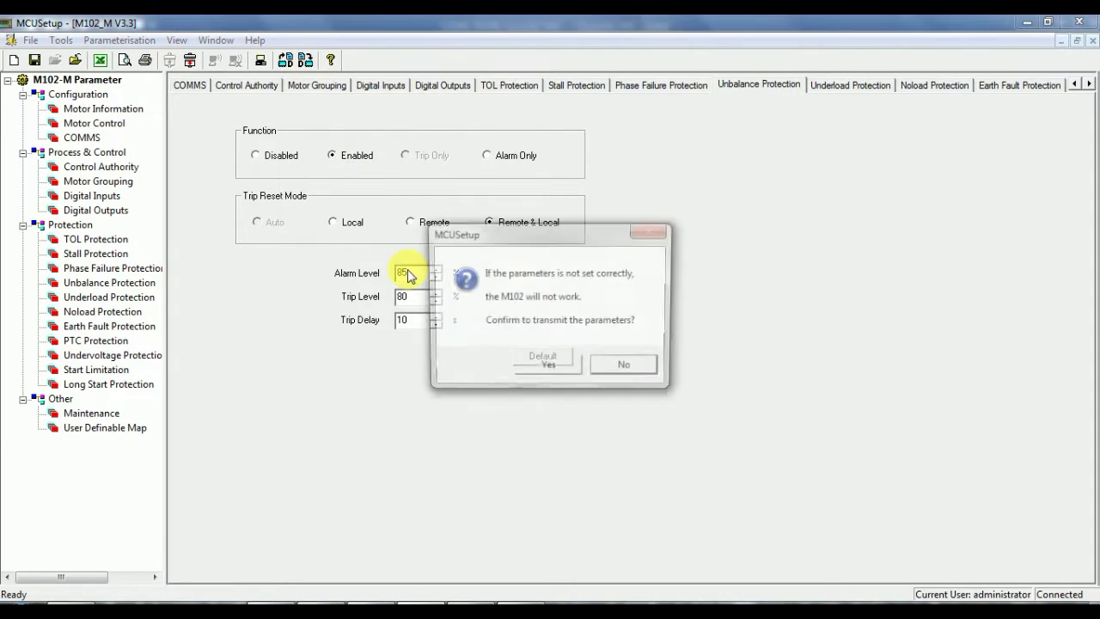
left_click(539, 372)
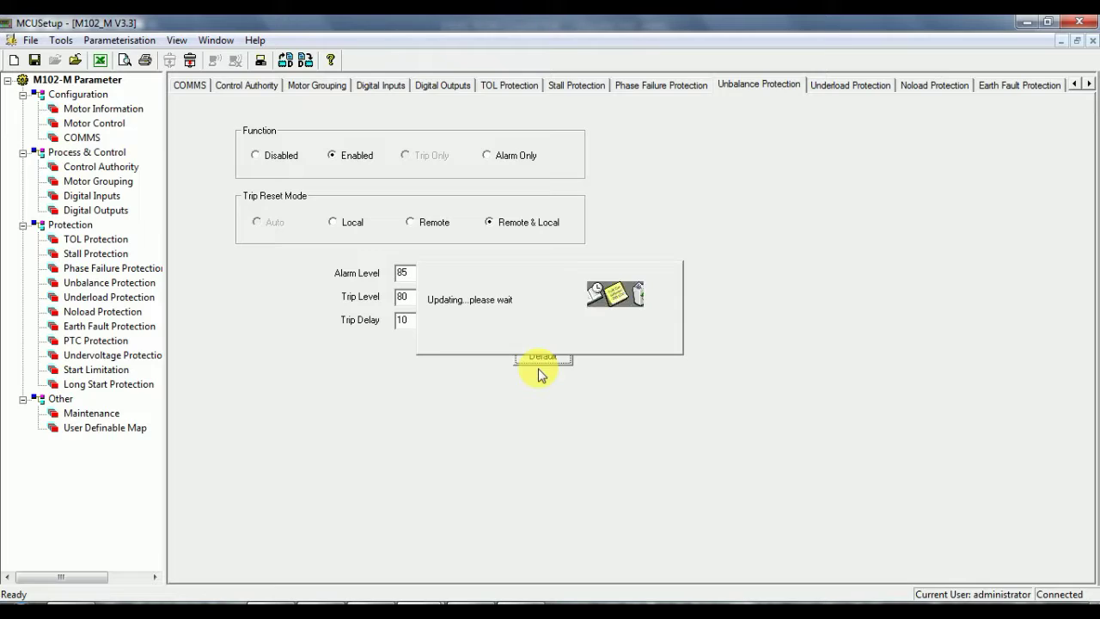
left_click(666, 349)
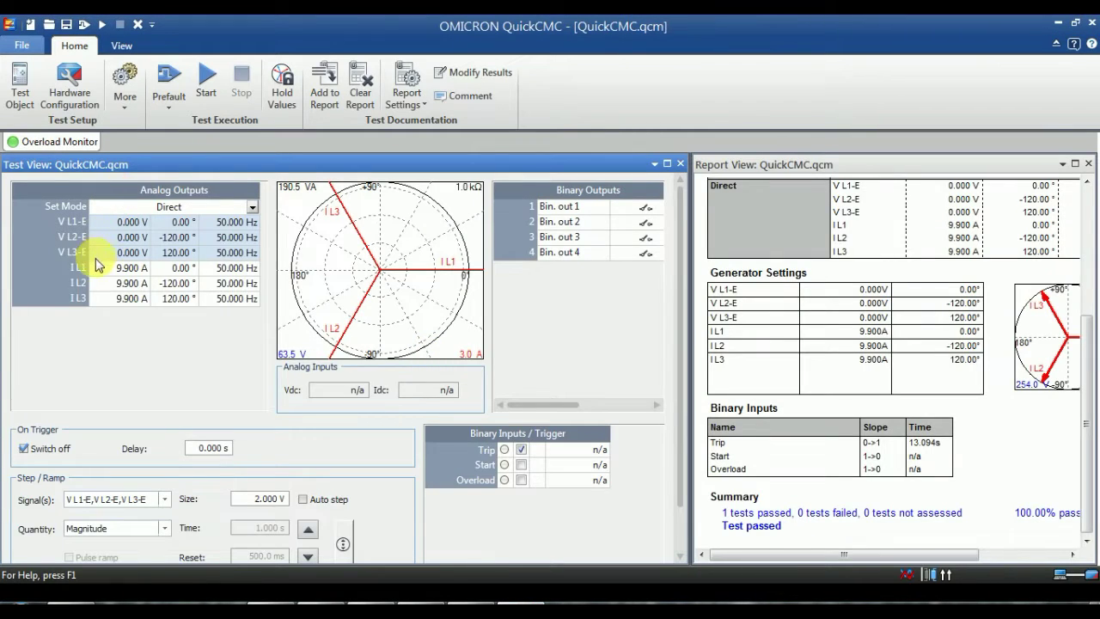
Step: In QuickCMC, set the phase currents to 1.35 A for I L1 and 1.65 A for both I L2 and I L3
left_click(101, 274)
type("1.35")
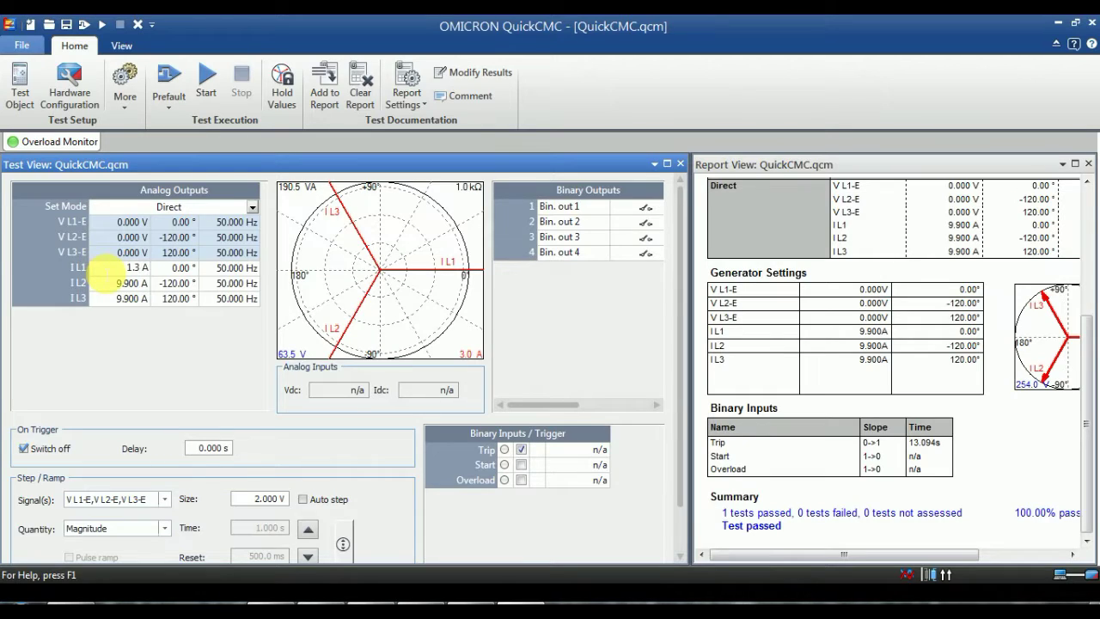
key("Return")
type("1")
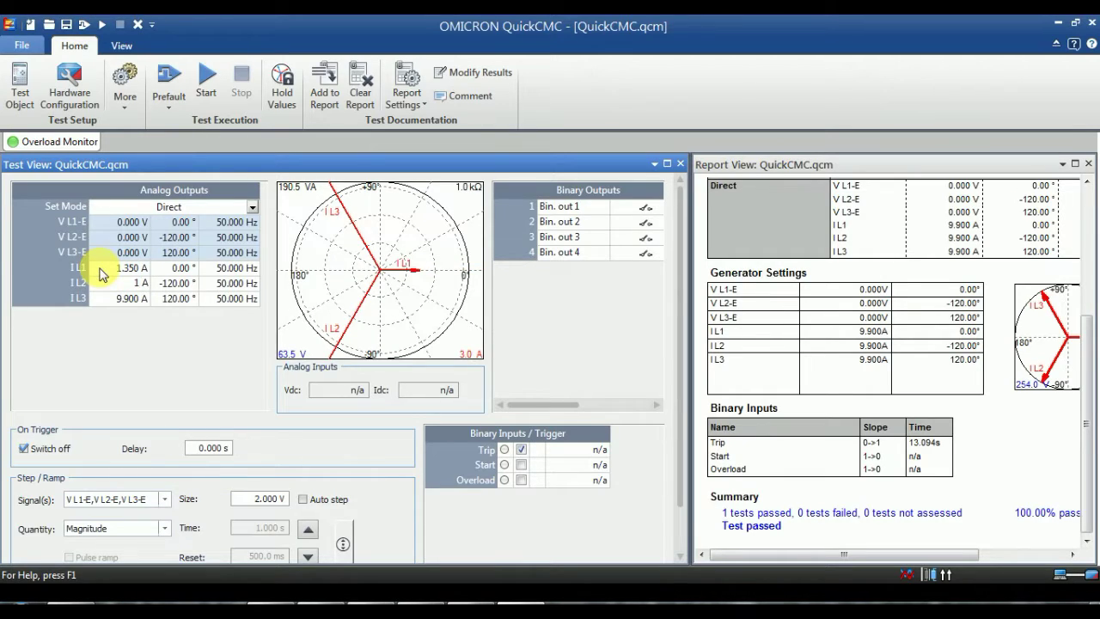
type("65")
key("BackSpace")
key("BackSpace")
type(".65")
key("Return")
type("1.6")
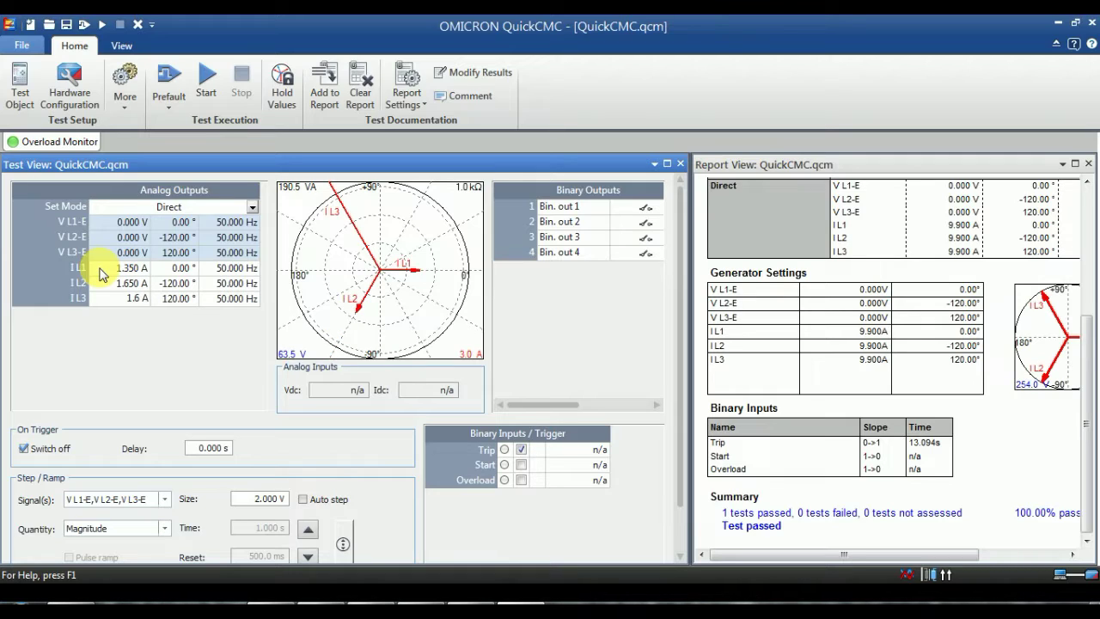
type("50")
left_click(99, 280)
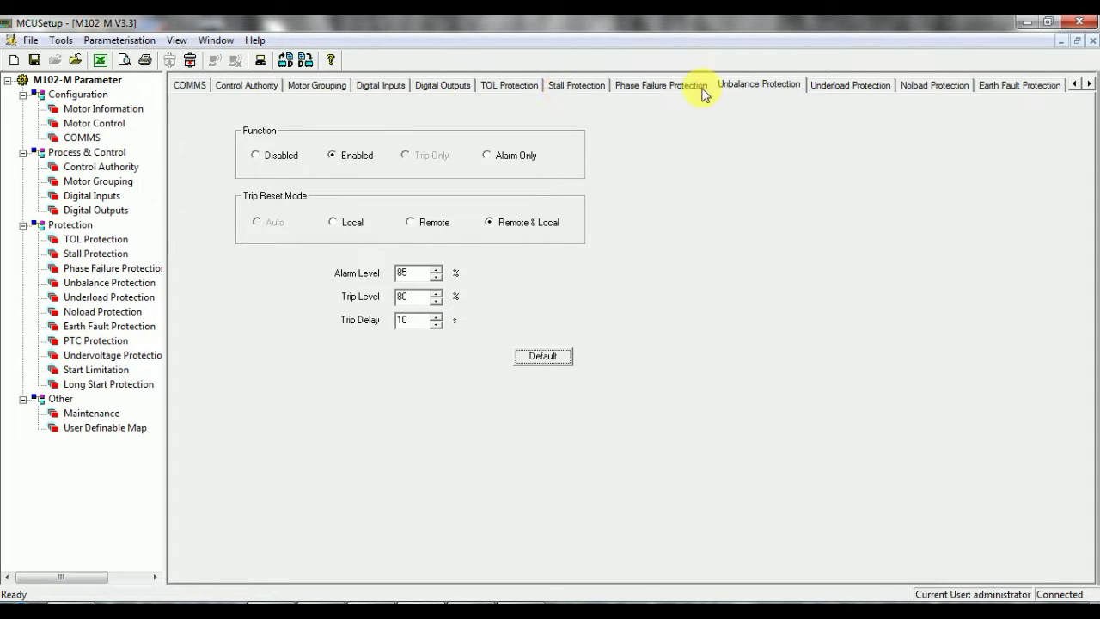
Step: Open the MD Simulation in MCUSetup and display the phase currents in amperes
left_click(58, 40)
left_click(118, 111)
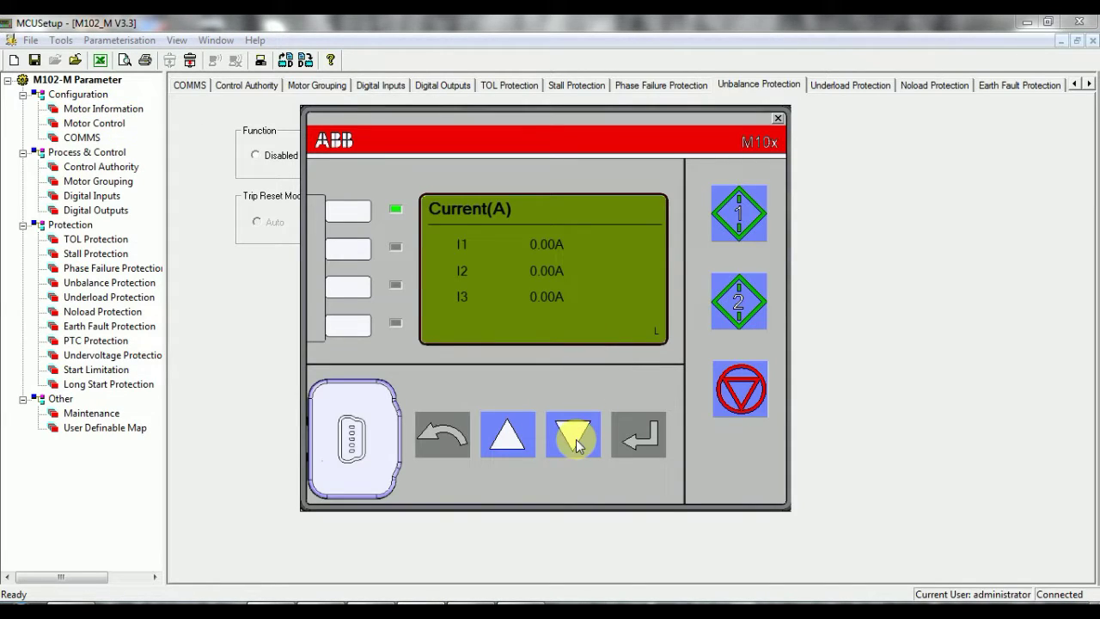
left_click(574, 436)
left_click(505, 435)
mouse_move(518, 608)
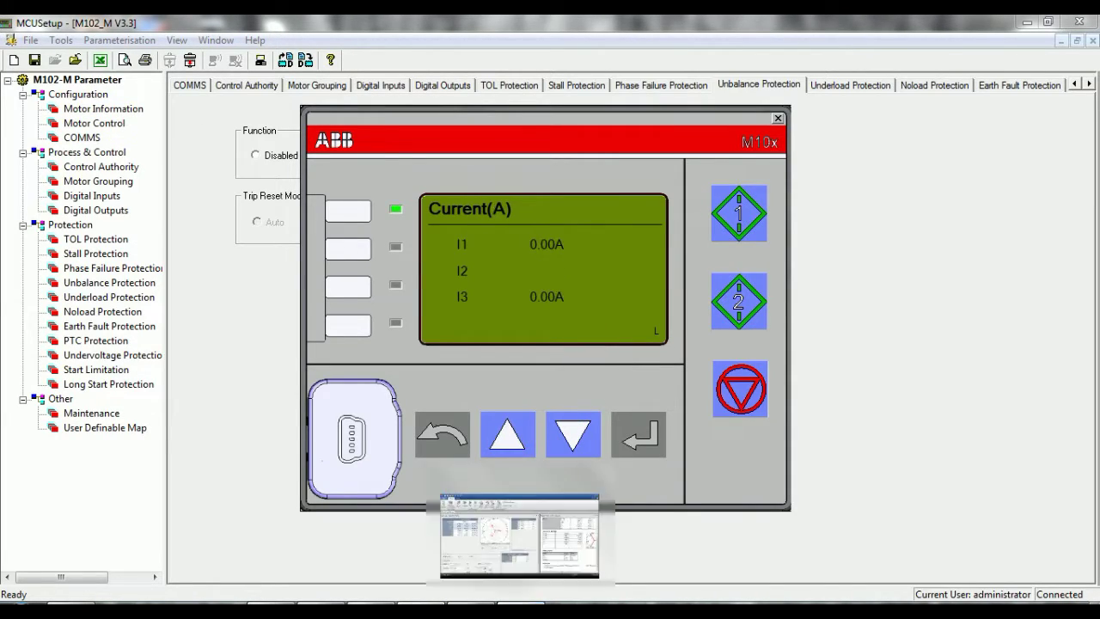
Step: Start injecting the set phase currents from QuickCMC, and reset the device on the MD Simulation in MCUSetup
left_click(515, 542)
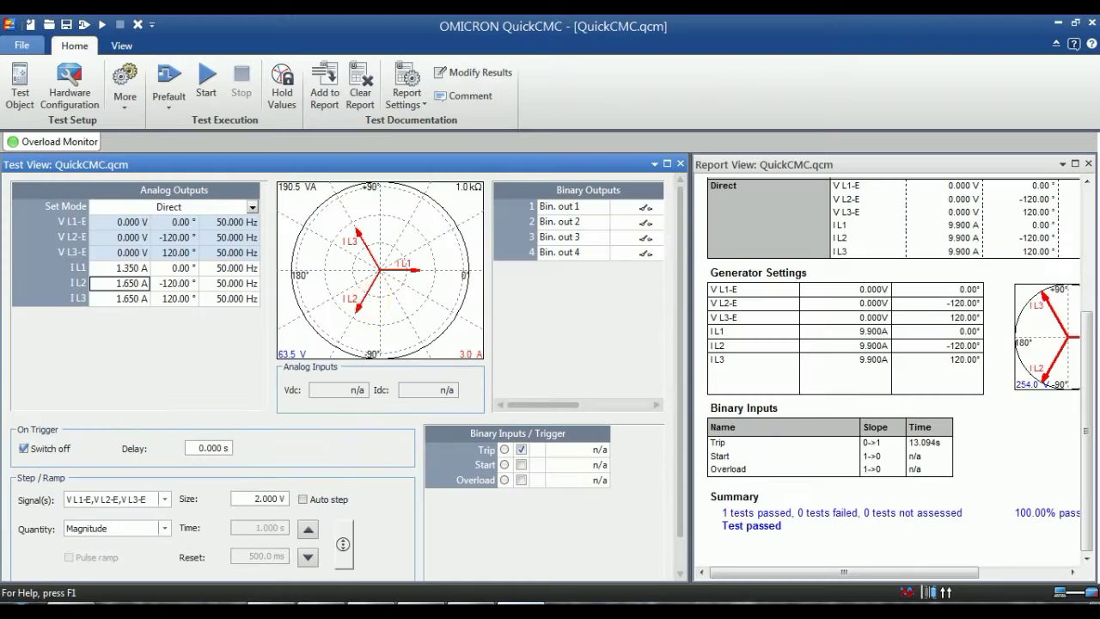
left_click(208, 102)
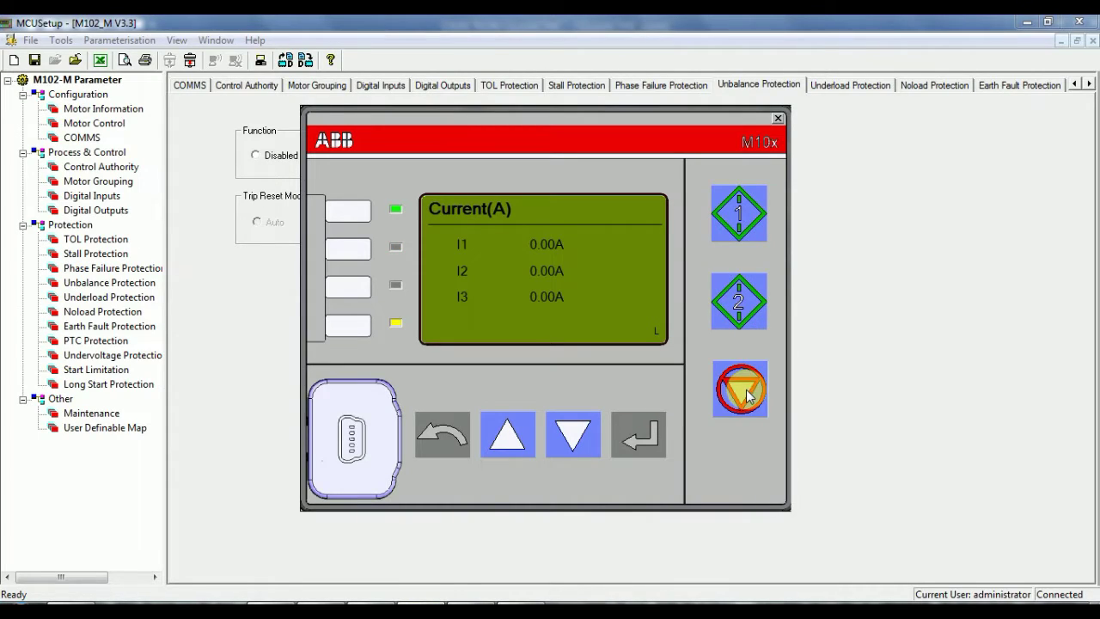
left_click(740, 390)
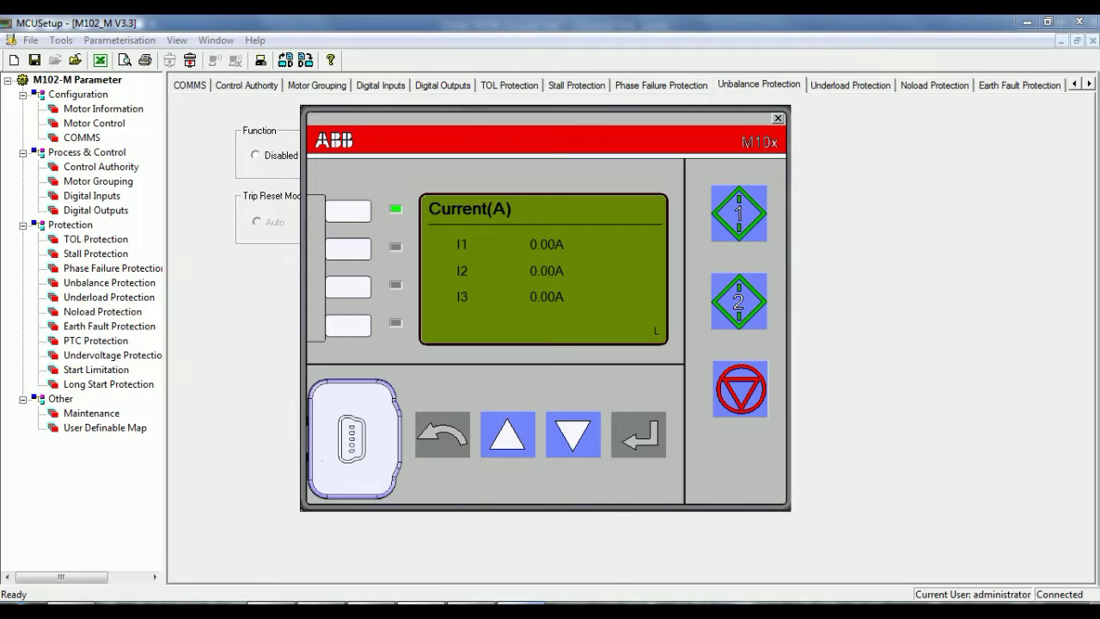
Step: Return to QuickCMC, inject the phase currents again with I L1 at 1.35 A, and stop the output
mouse_move(521, 601)
left_click(521, 537)
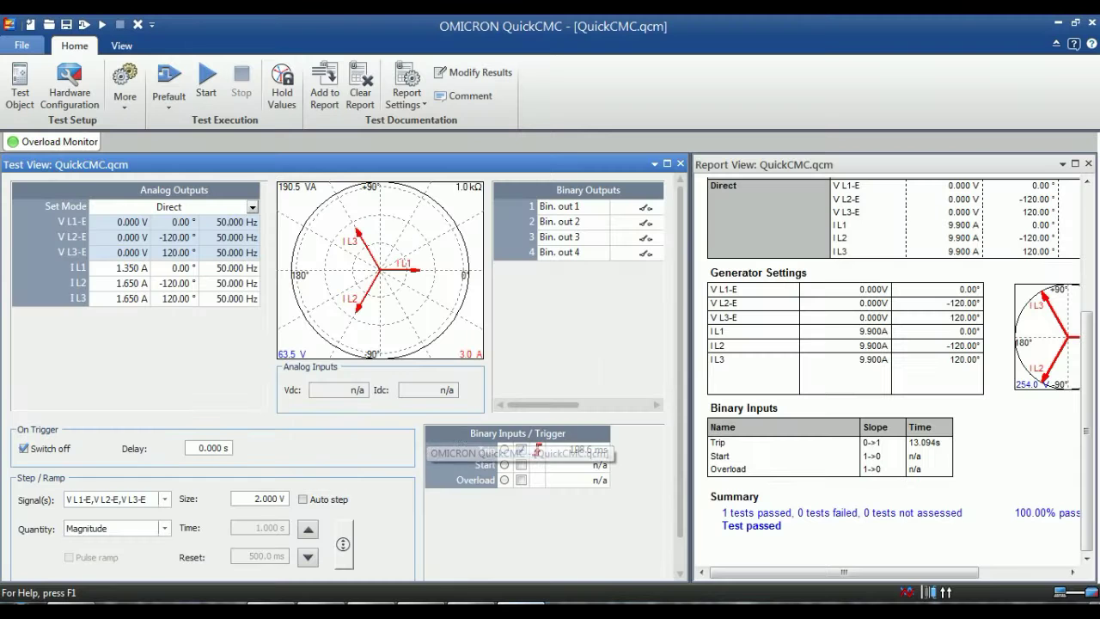
left_click(216, 79)
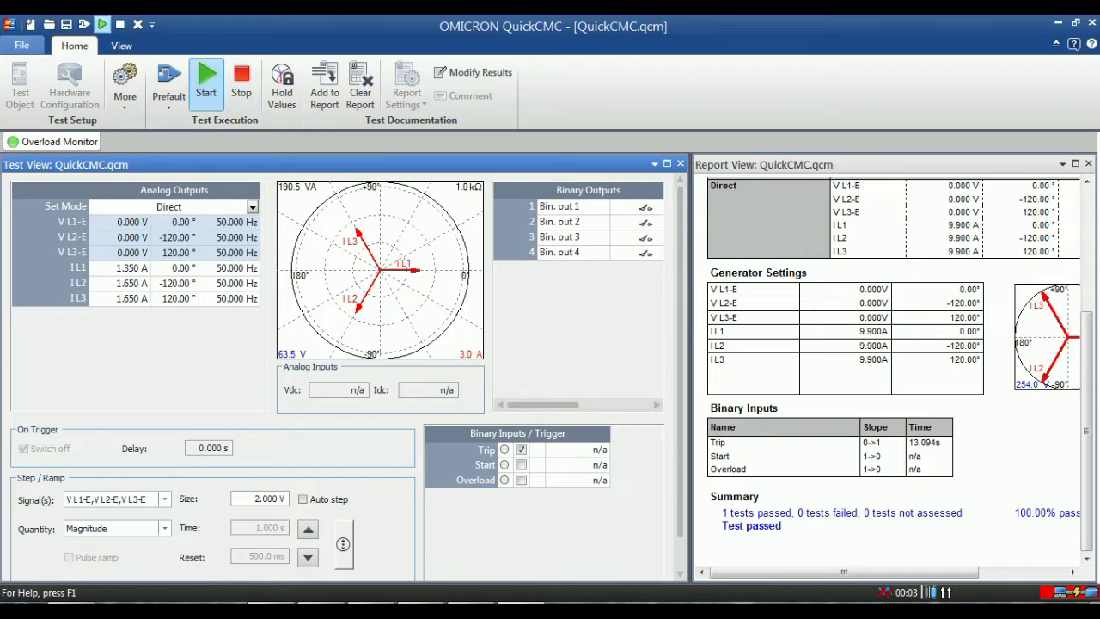
key("alt+Tab")
left_click(242, 82)
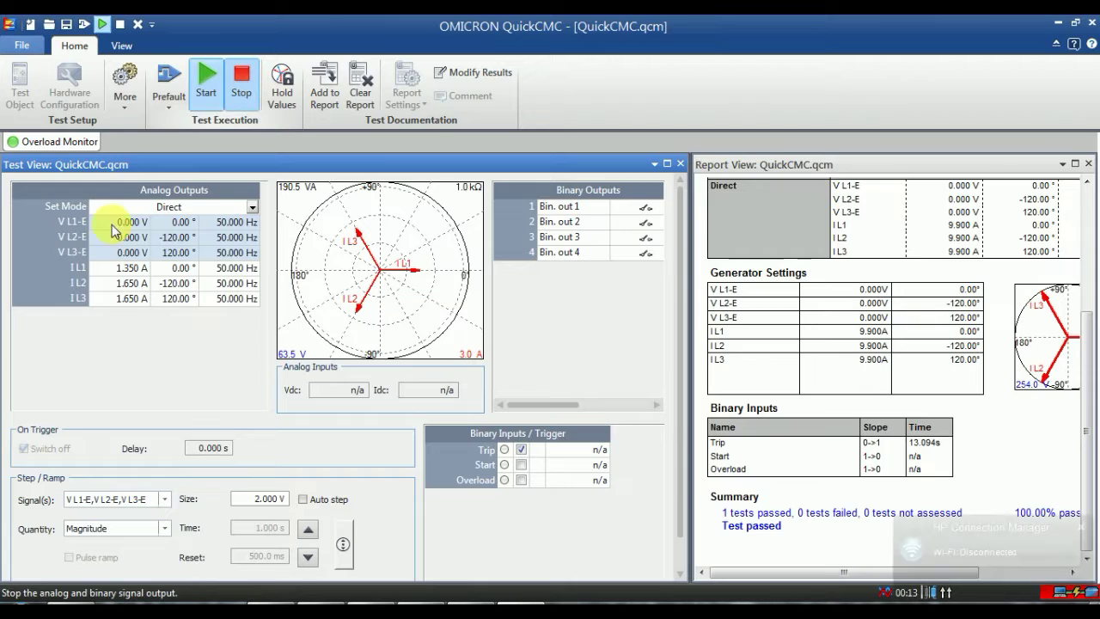
Step: Set the I L1 current to 1.25 A and start the injection for the unbalance trip test
left_click(107, 272)
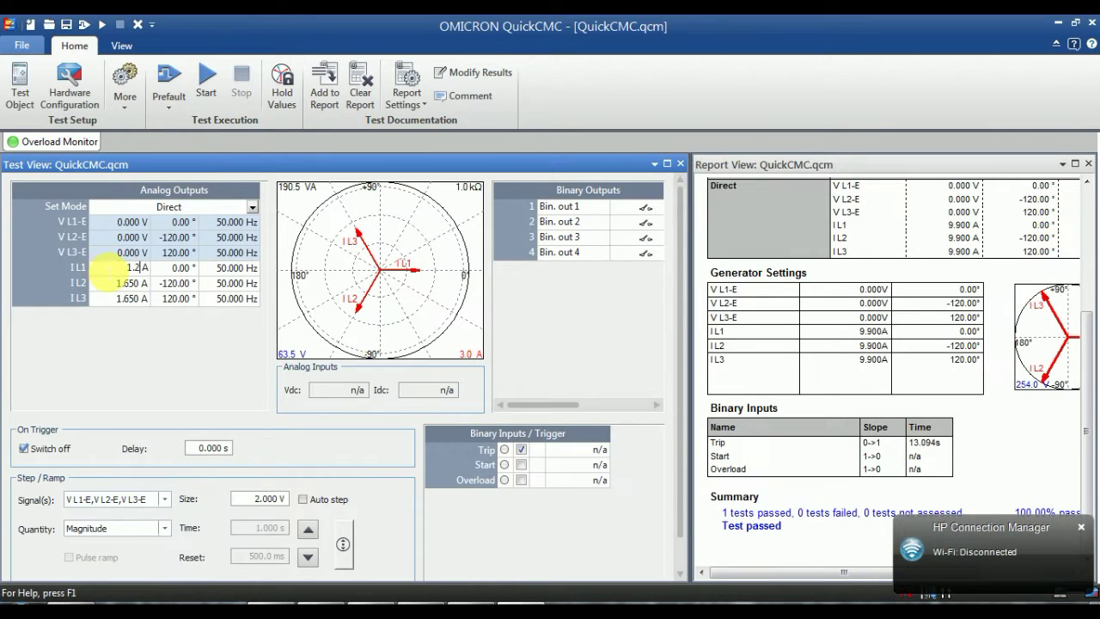
type("1.25")
key("Return")
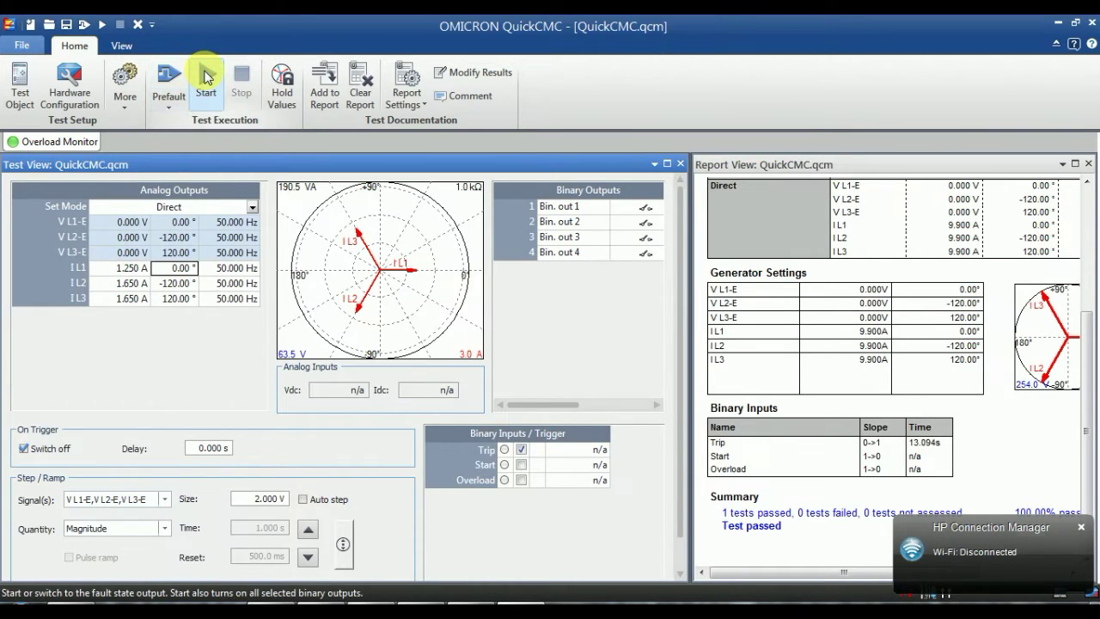
left_click(206, 79)
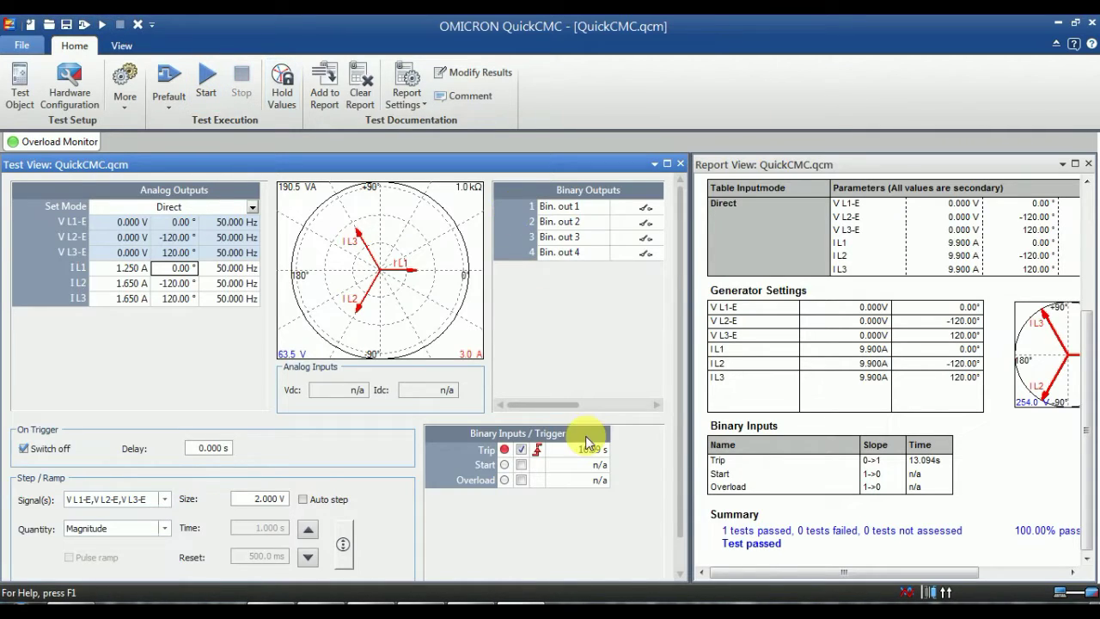
Step: Add the unbalance test result to the report as passed, titled 31201A-A5F-LA01-UNBALANCE-46
left_click(311, 99)
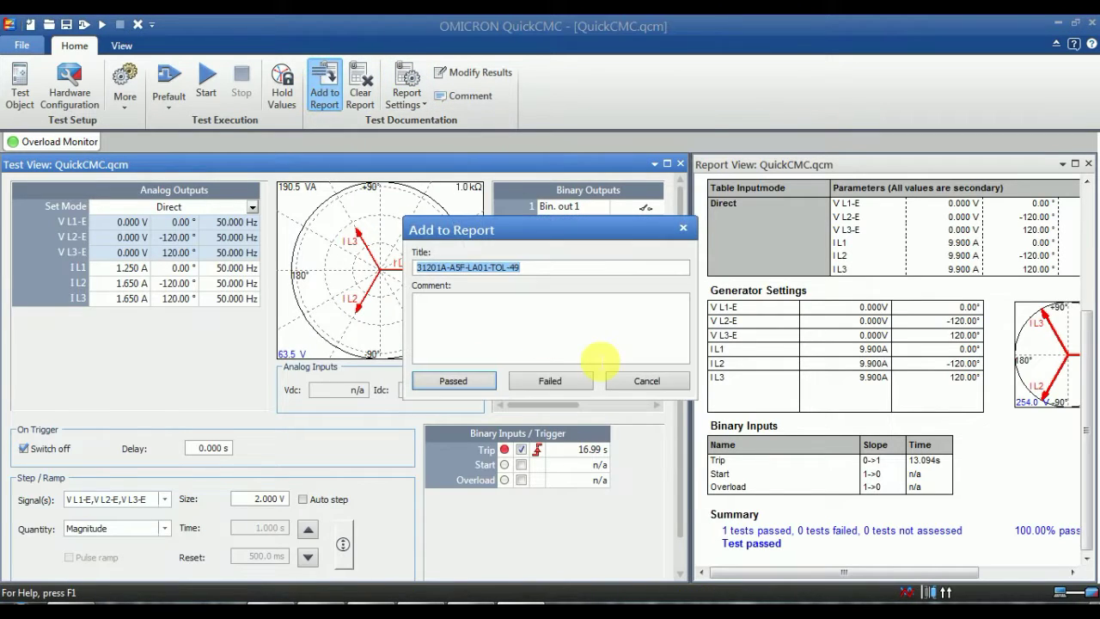
left_click(534, 269)
key("BackSpace")
key("BackSpace")
key("BackSpace")
key("BackSpace")
key("BackSpace")
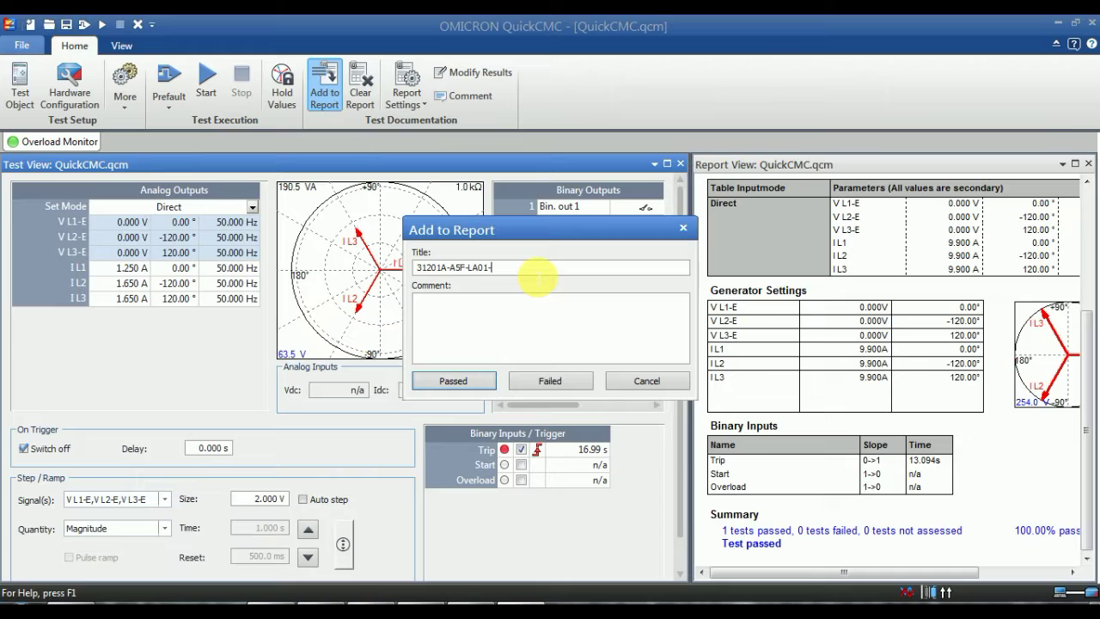
type("UNBALANCE-48")
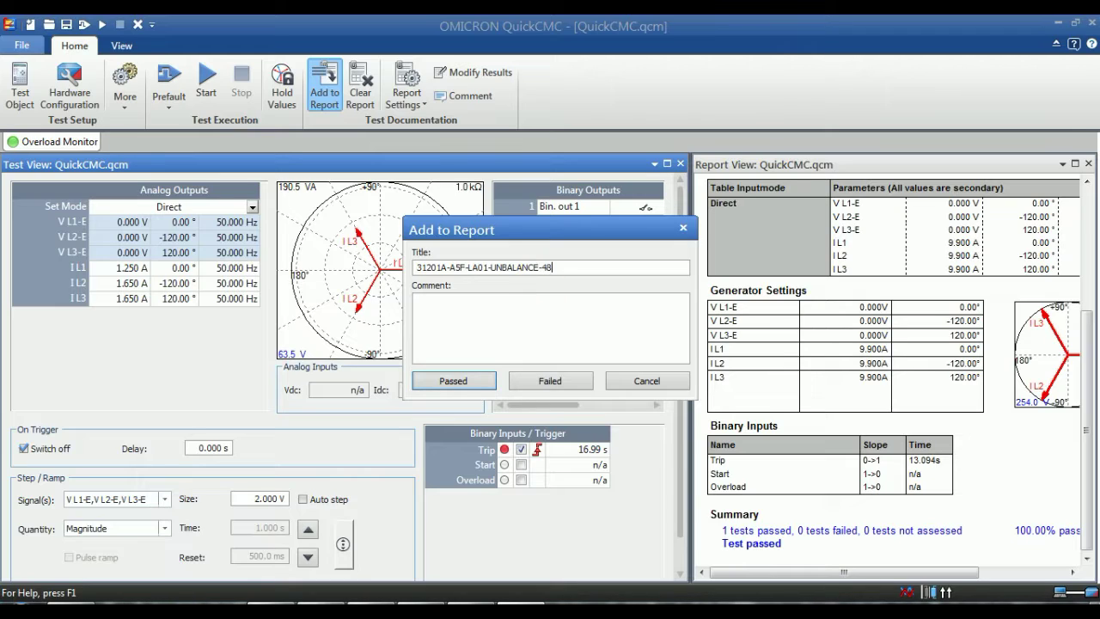
key("Return")
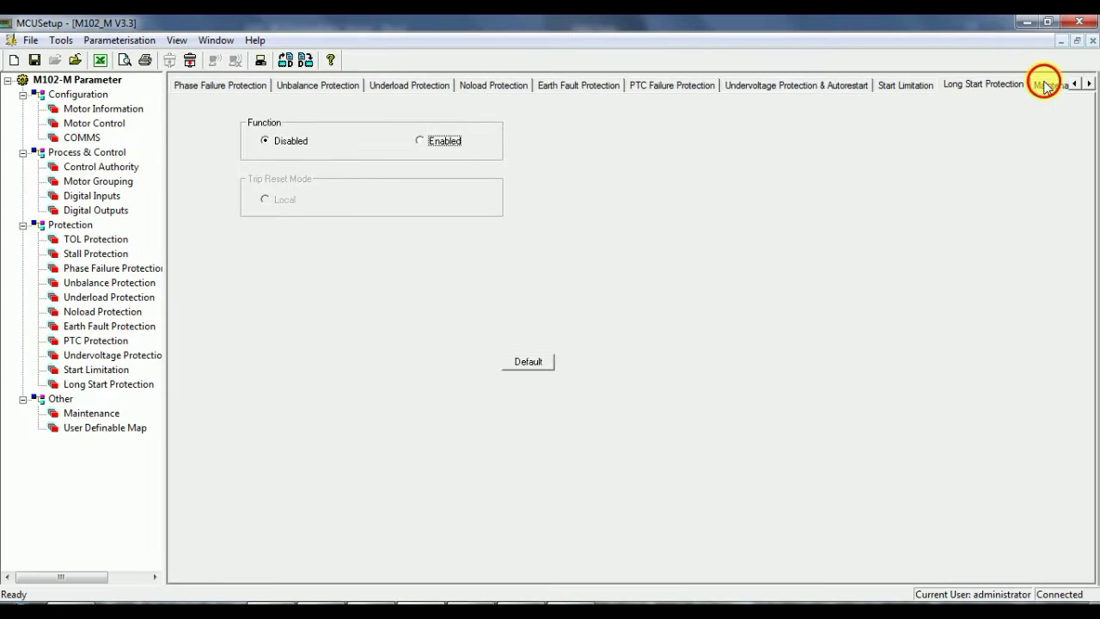
Step: Enable Long Start Protection in MCUSetup with a locked rotor level of 380 % and a locked rotor delay of 8 s
left_click(420, 141)
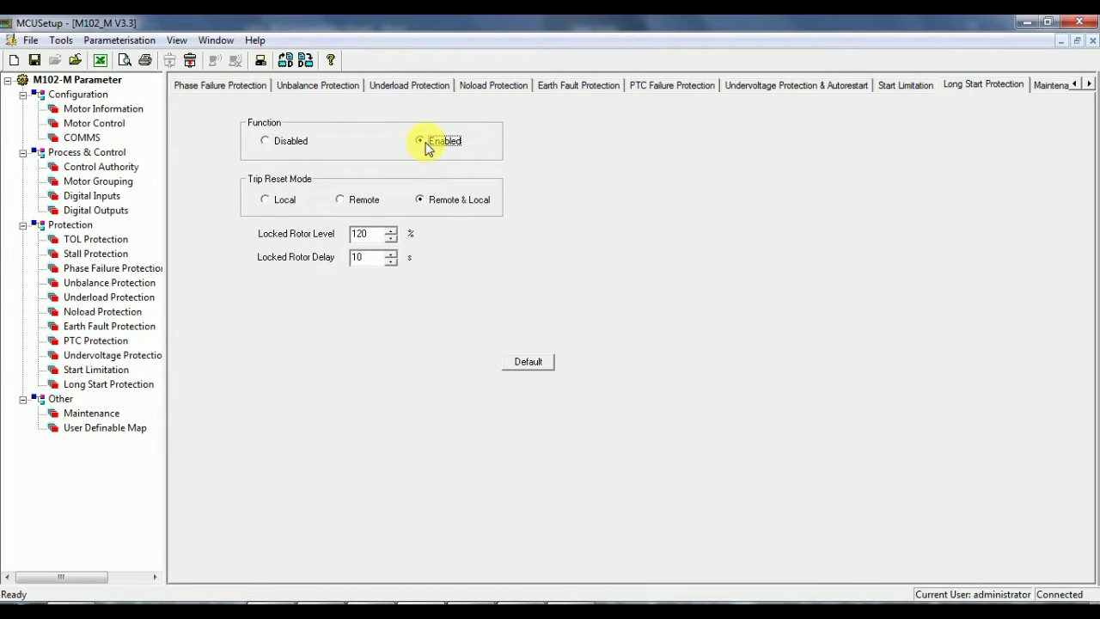
left_click(376, 240)
type("380")
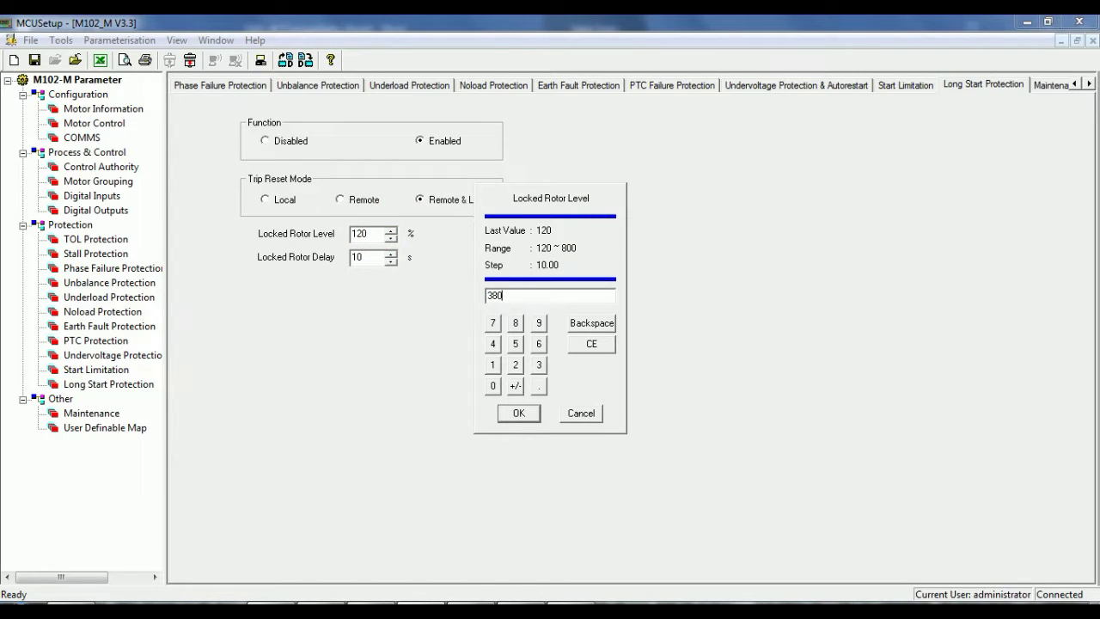
key("Return")
left_click(373, 258)
type("8")
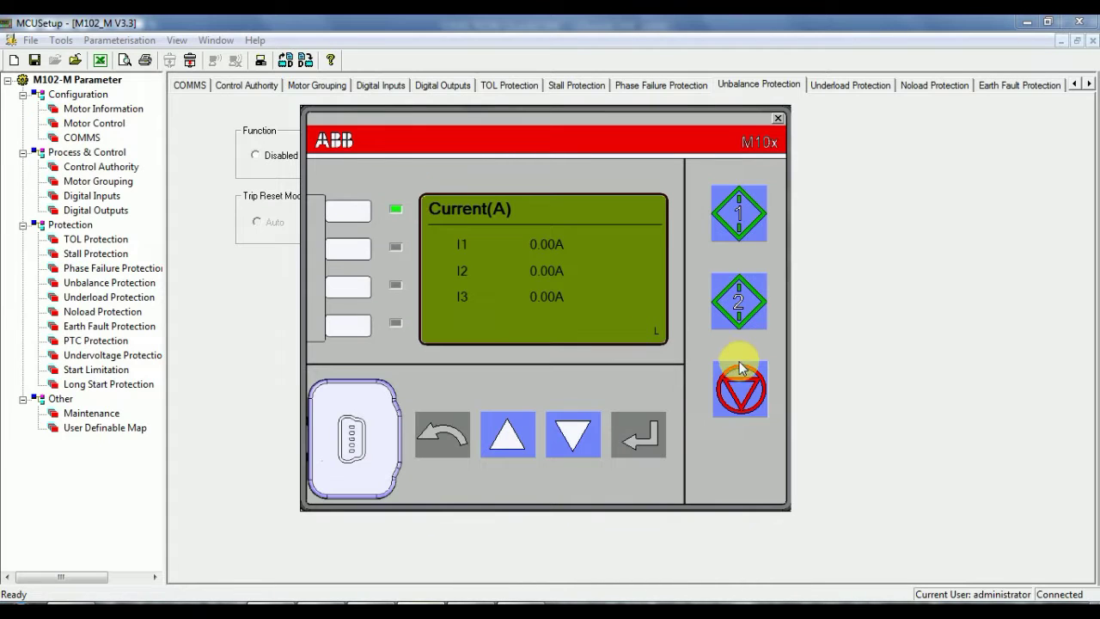
Step: Close the MD Simulation and disable the Unbalance Protection function
left_click(777, 118)
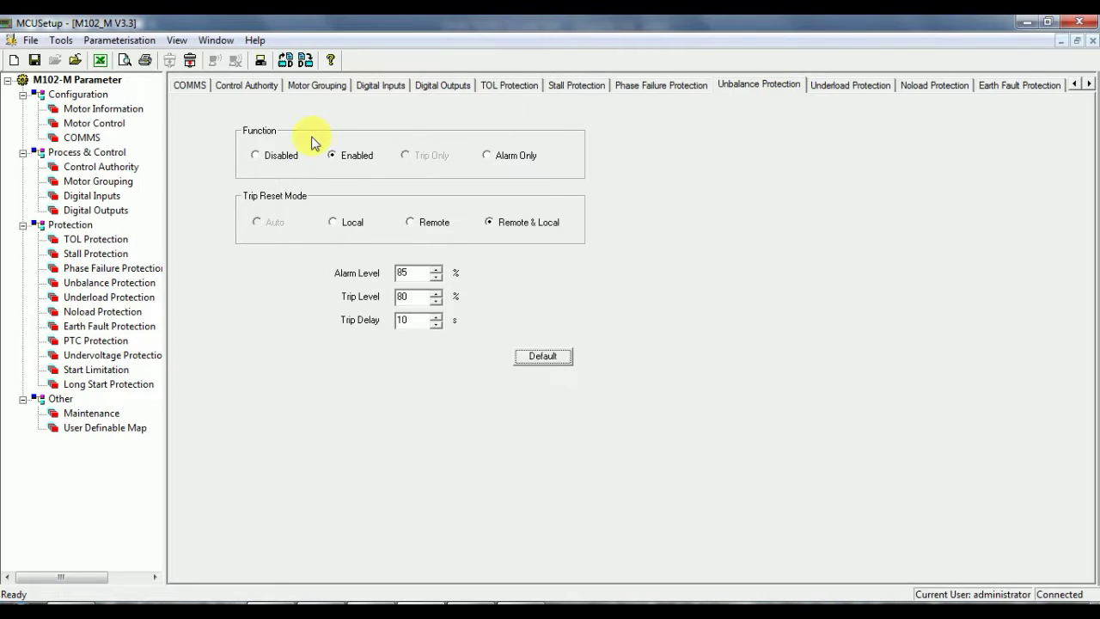
left_click(255, 155)
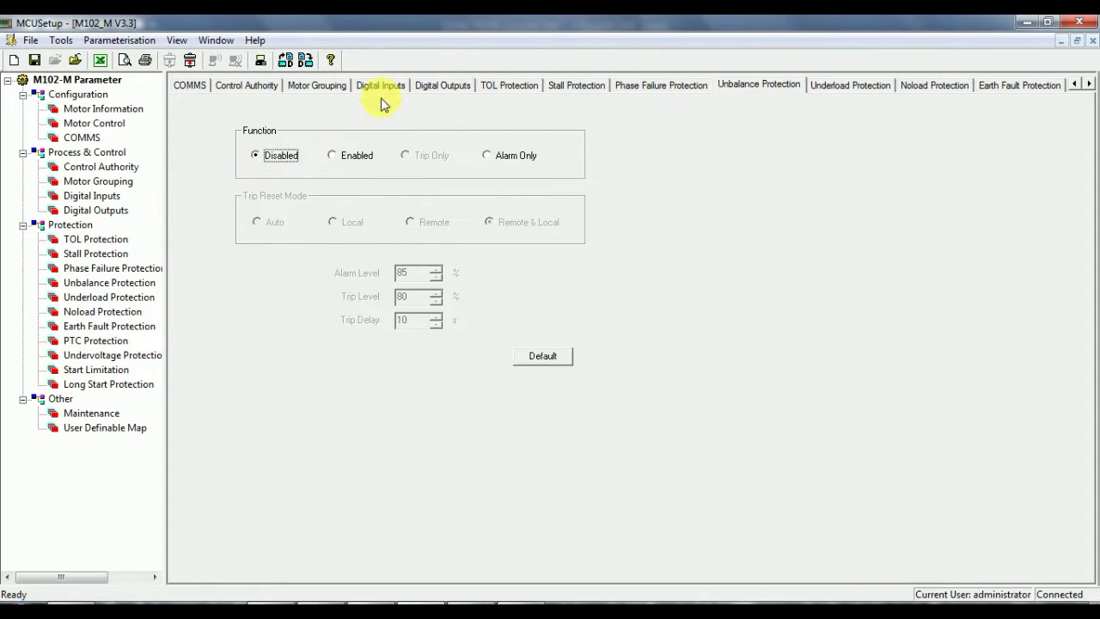
left_click(309, 87)
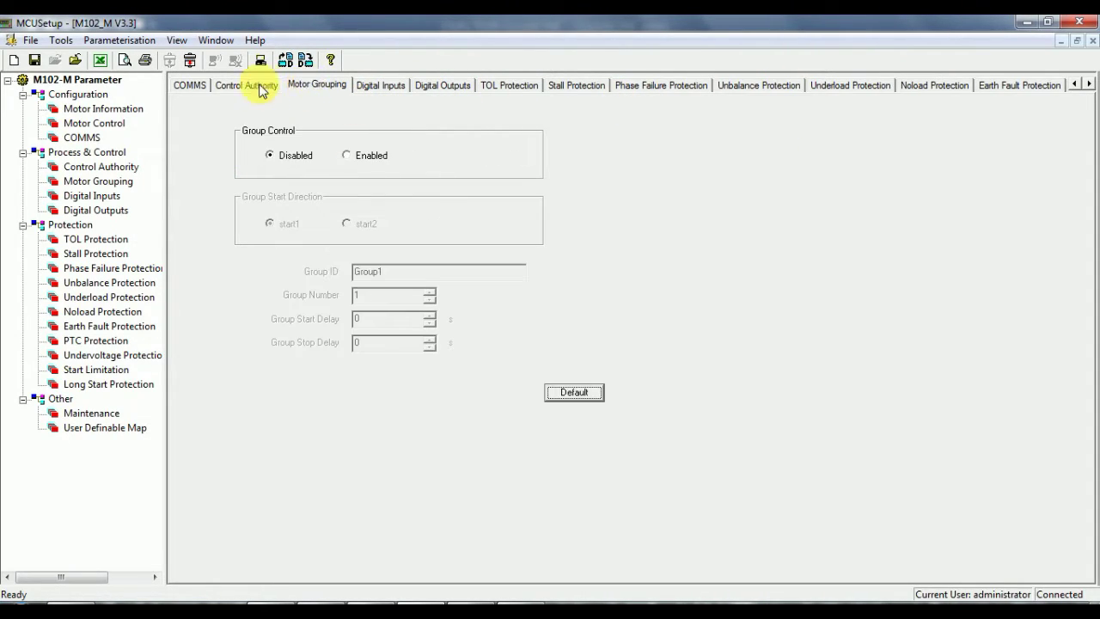
left_click(1074, 84)
left_click(1074, 84)
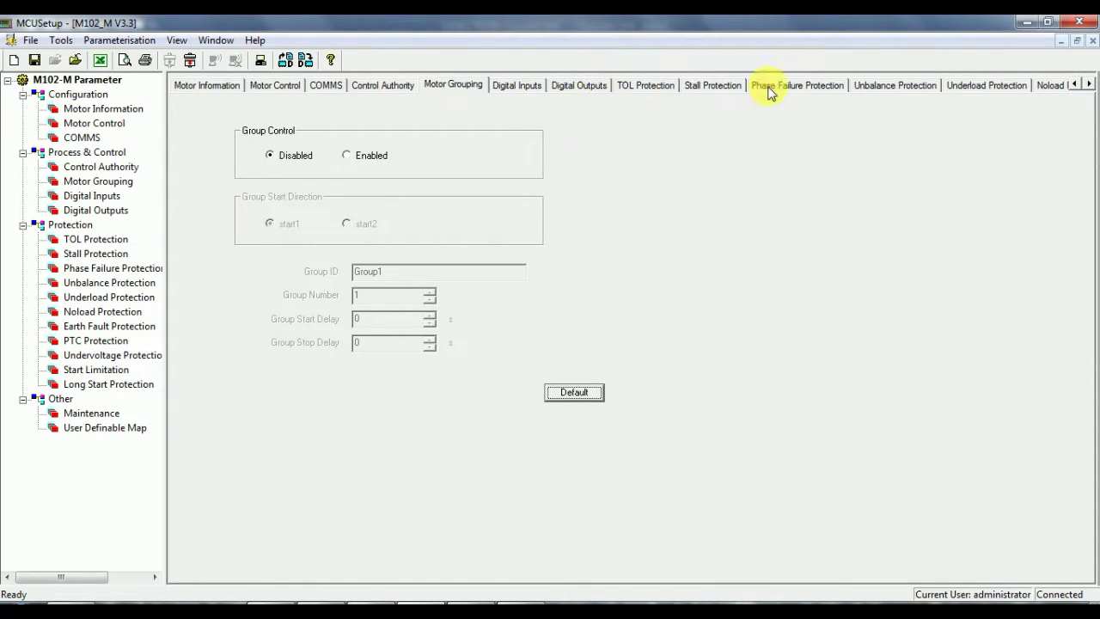
left_click(879, 86)
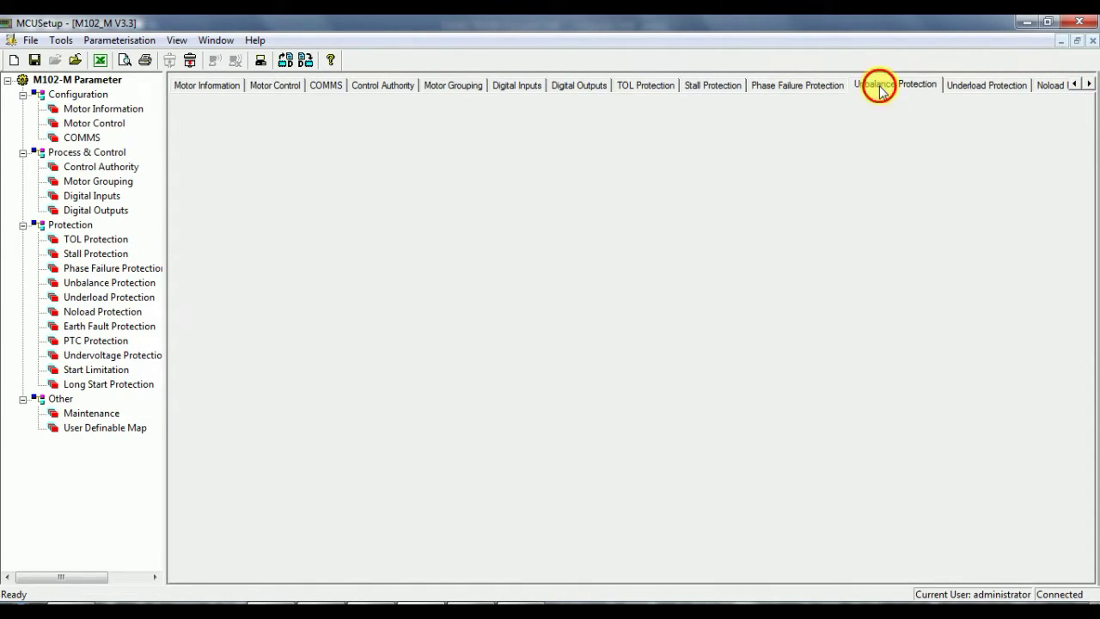
Step: Enable the Long Start Protection function and transmit the parameters to the M102 device, confirming the transfer
left_click(1089, 84)
left_click(1088, 84)
left_click(1088, 85)
left_click(1088, 84)
left_click(1089, 84)
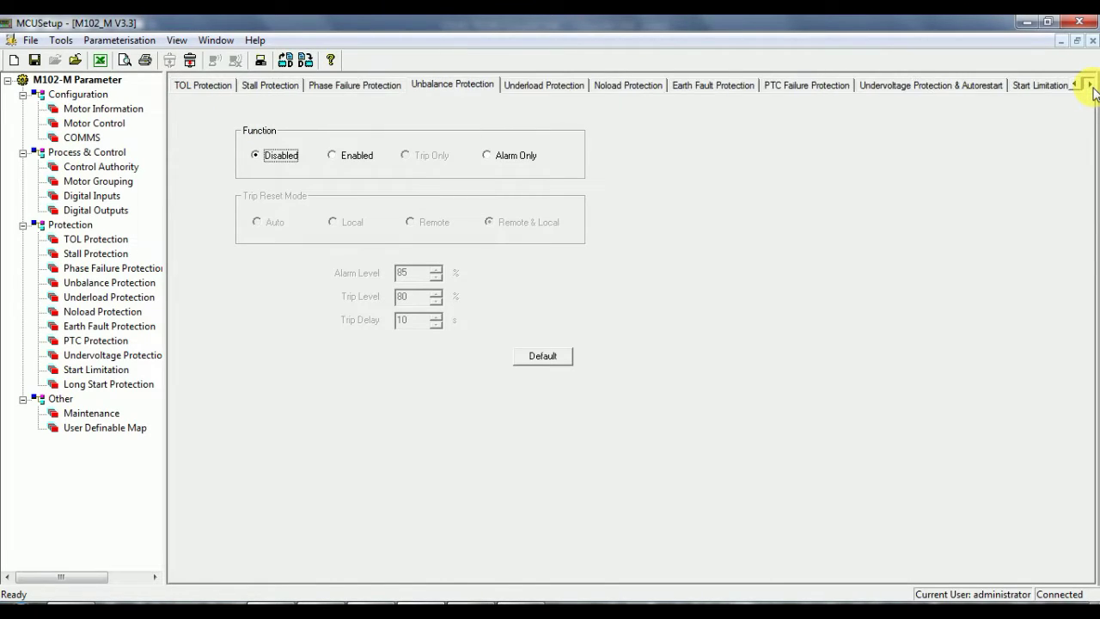
left_click(1088, 84)
left_click(1089, 84)
left_click(775, 84)
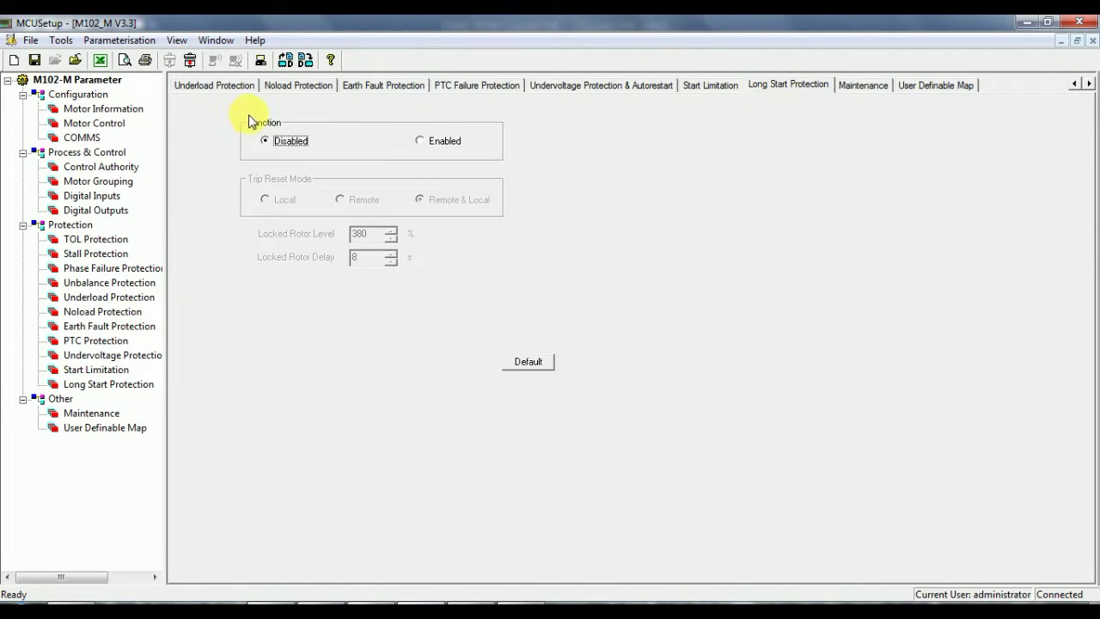
left_click(434, 142)
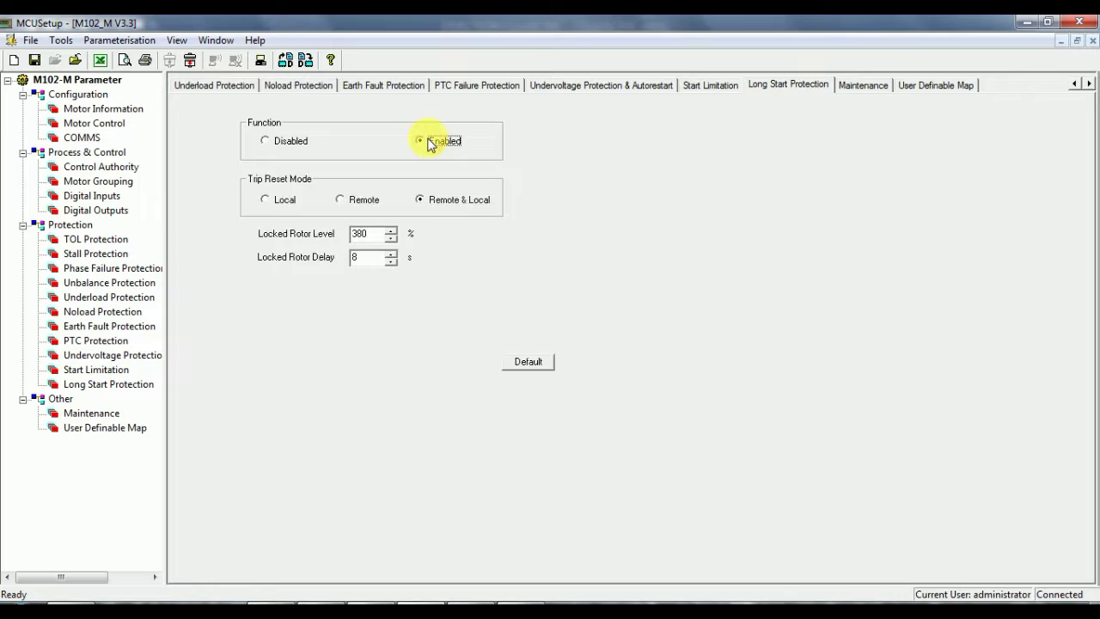
left_click(306, 62)
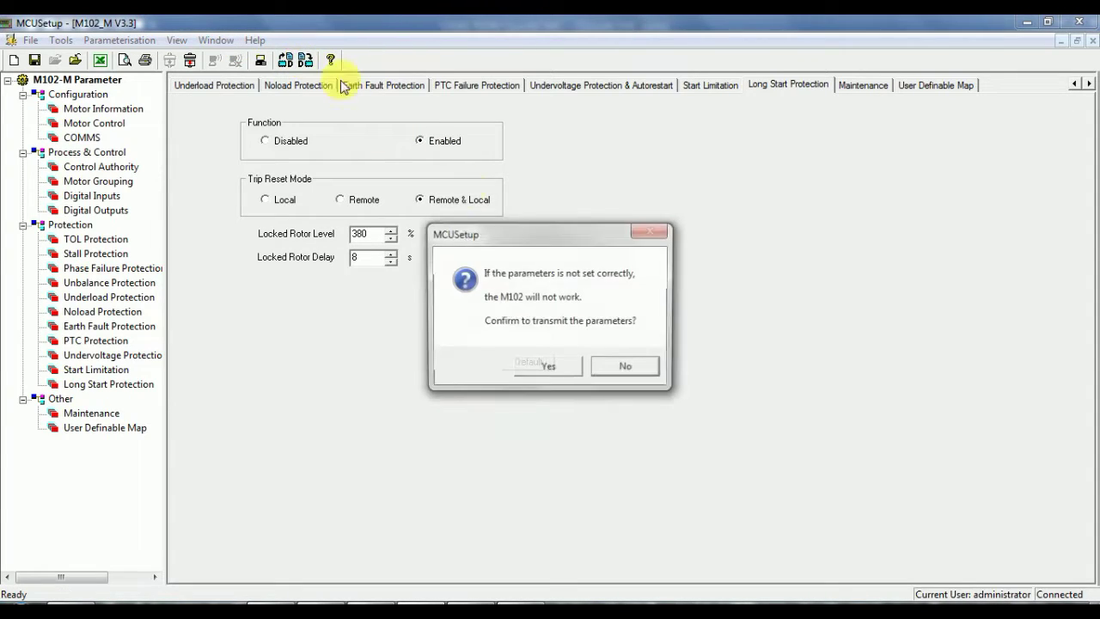
left_click(558, 375)
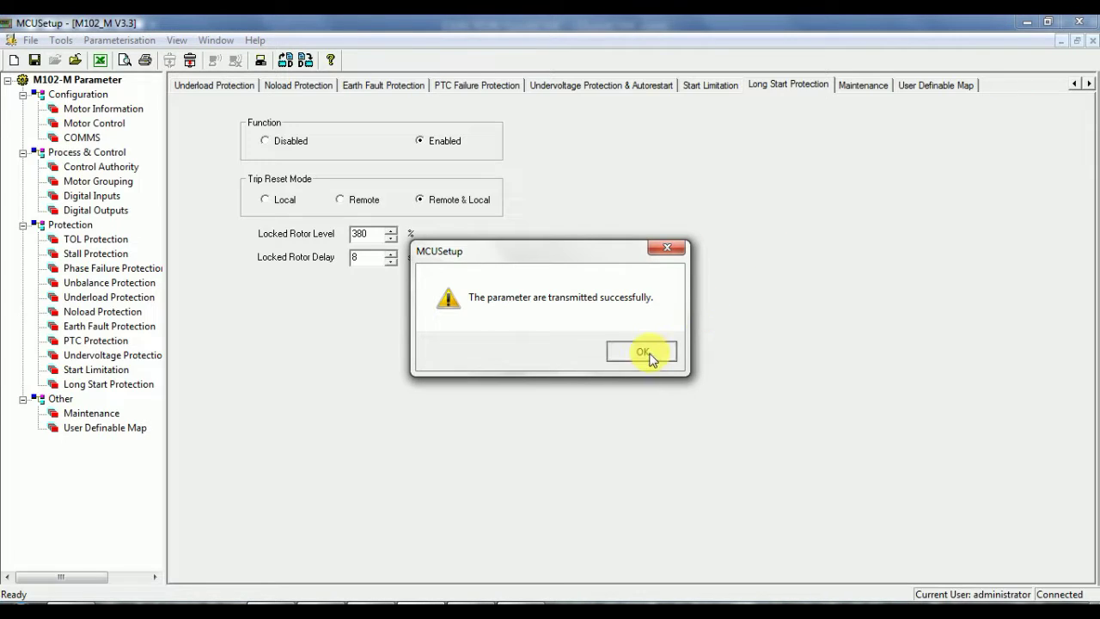
left_click(644, 352)
Step: Set the Motor Control startup time to 8 s and transmit the parameters to the M102 device
left_click(1073, 84)
left_click(1074, 84)
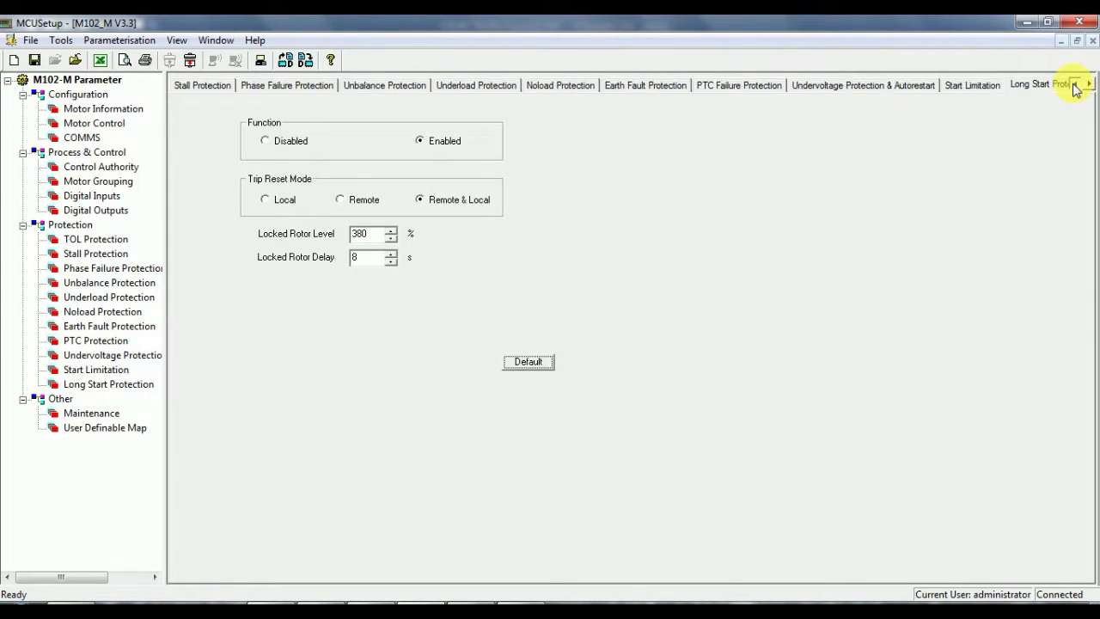
left_click(1074, 85)
left_click(1074, 84)
left_click(1074, 84)
left_click(1074, 84)
left_click(1074, 84)
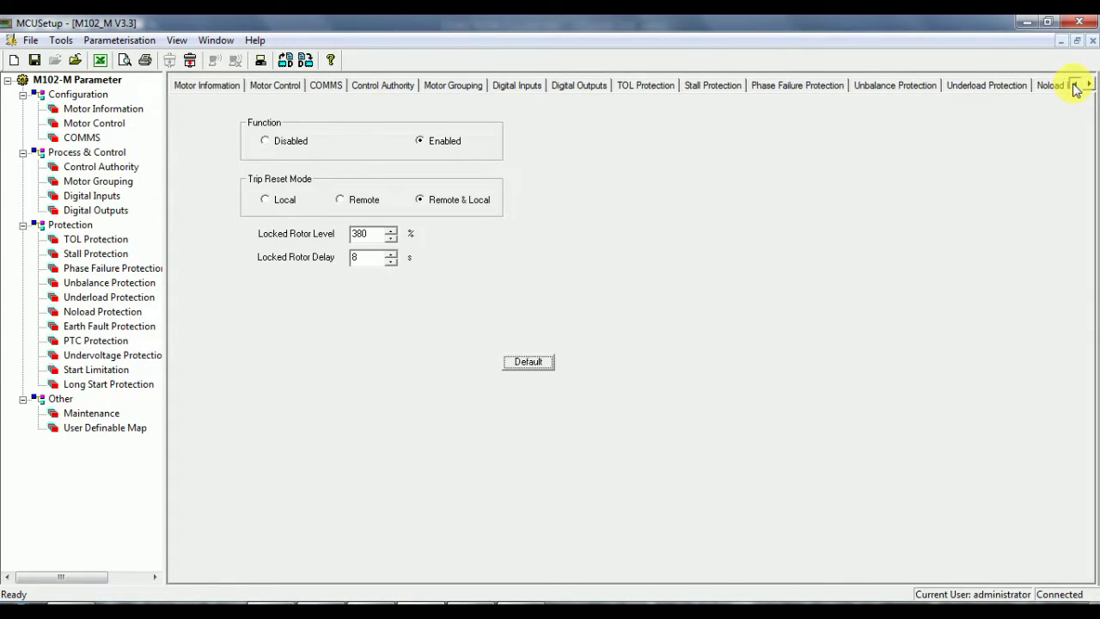
left_click(276, 85)
left_click(352, 163)
type("8")
key("Return")
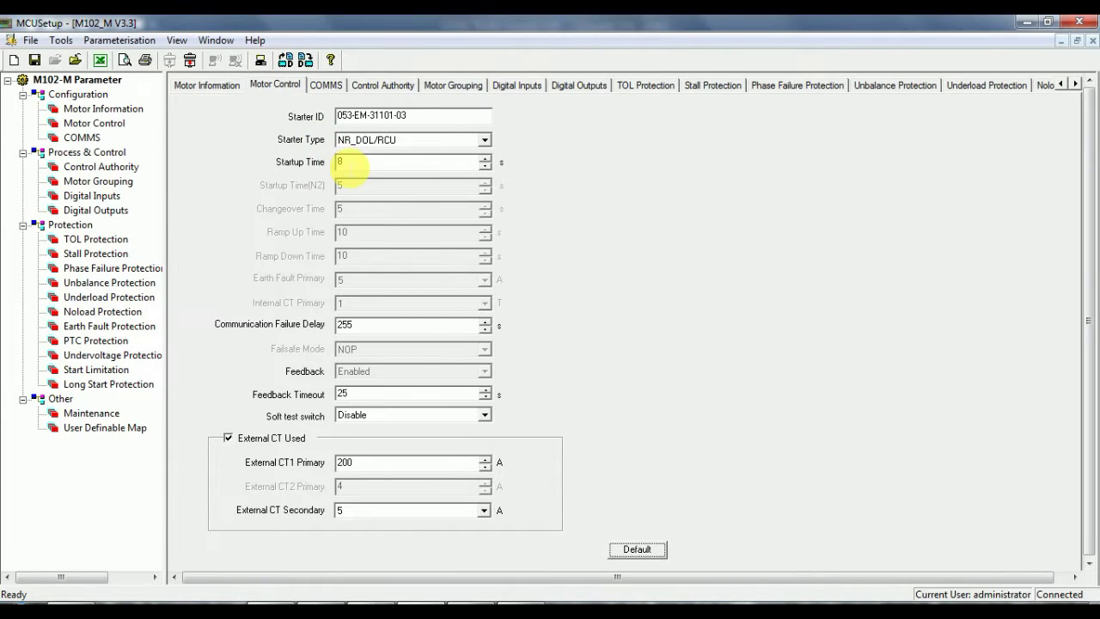
left_click(286, 60)
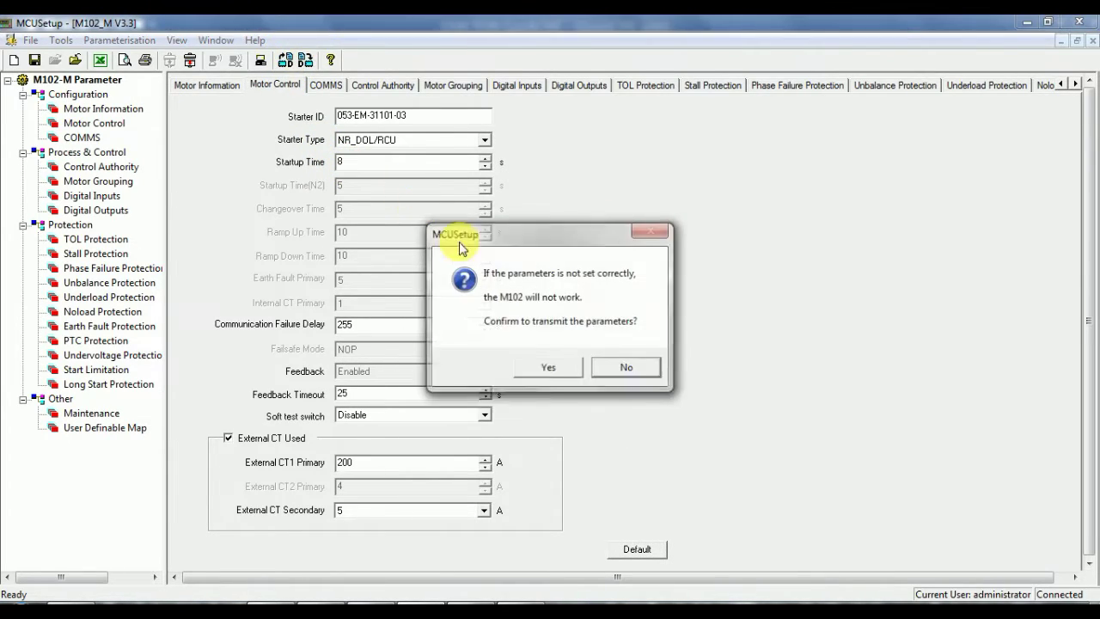
left_click(546, 368)
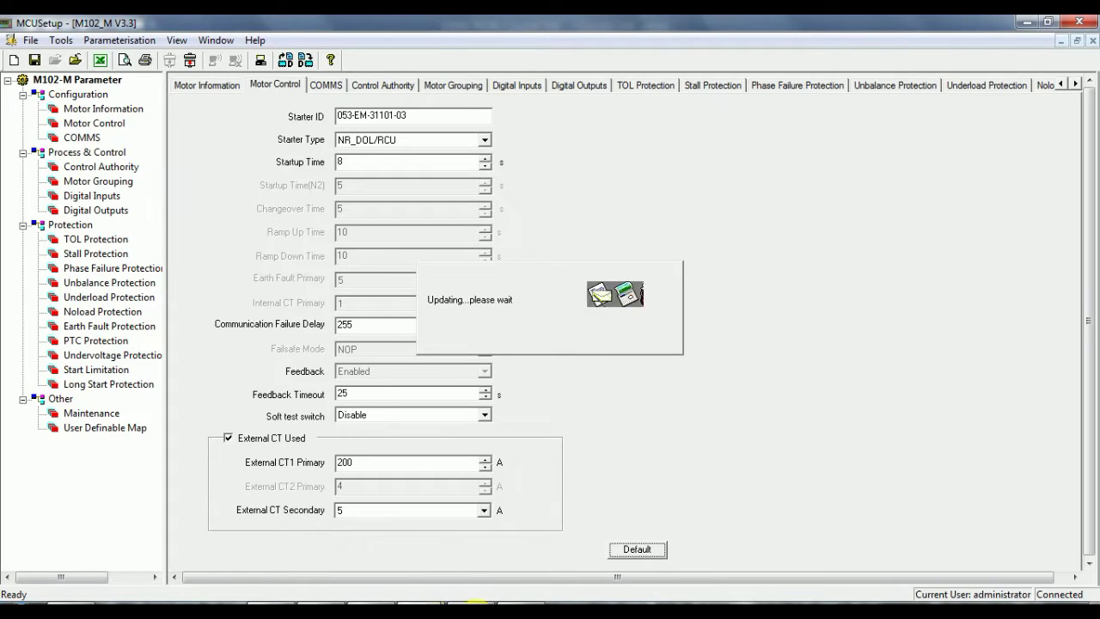
Step: In QuickCMC, set all three phase currents to 6.3 A and start the injection for the long start test
mouse_move(514, 604)
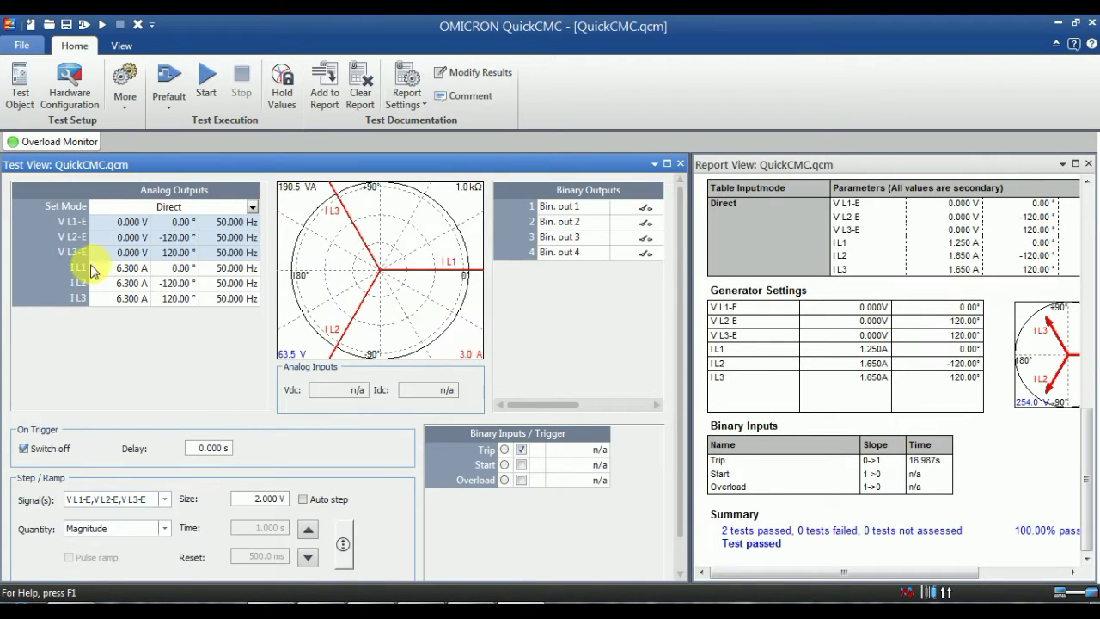
left_click(210, 83)
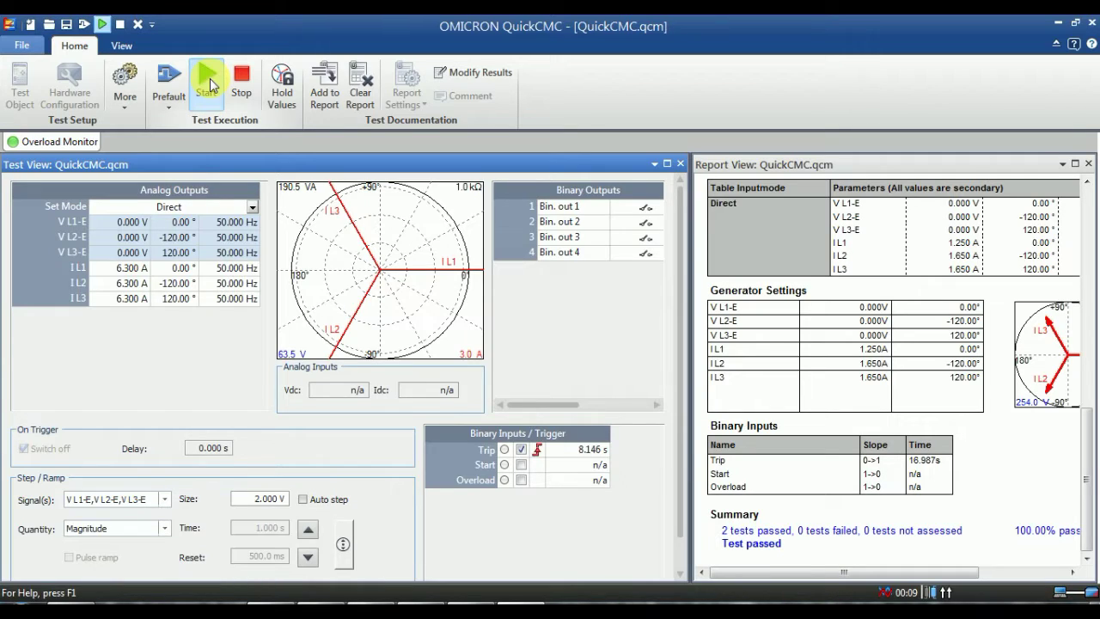
Step: Add the long start test result to the report as passed, titled "31201A-A5F-LA01-LONG START-48"
left_click(325, 84)
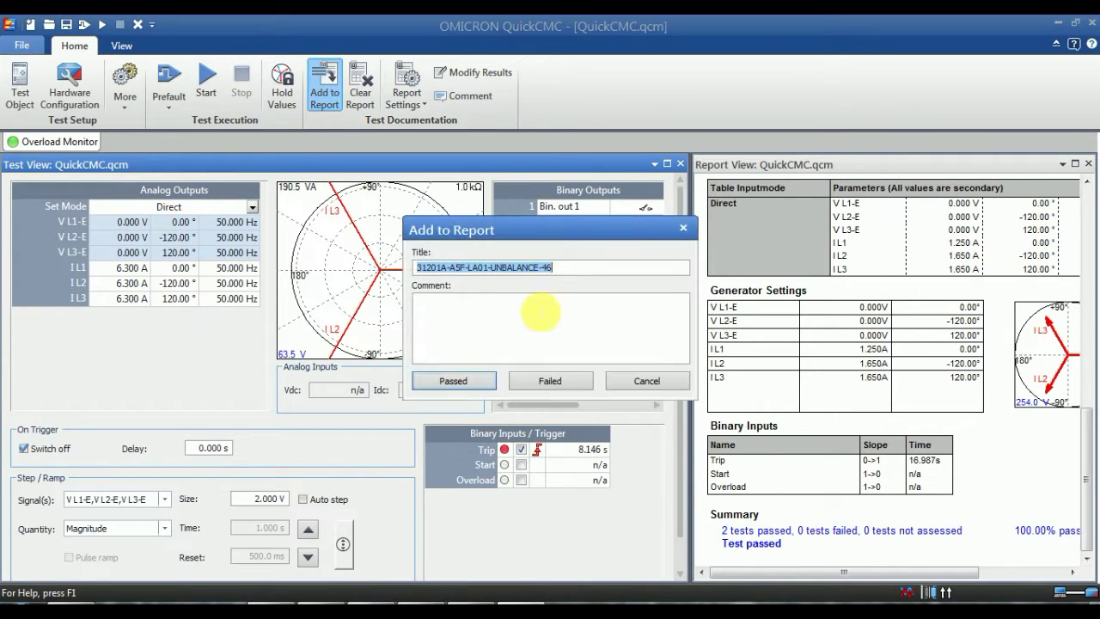
left_click(569, 272)
key("BackSpace")
key("BackSpace")
key("BackSpace")
key("BackSpace")
key("BackSpace")
key("BackSpace")
key("BackSpace")
key("BackSpace")
key("BackSpace")
key("BackSpace")
key("BackSpace")
key("BackSpace")
key("BackSpace")
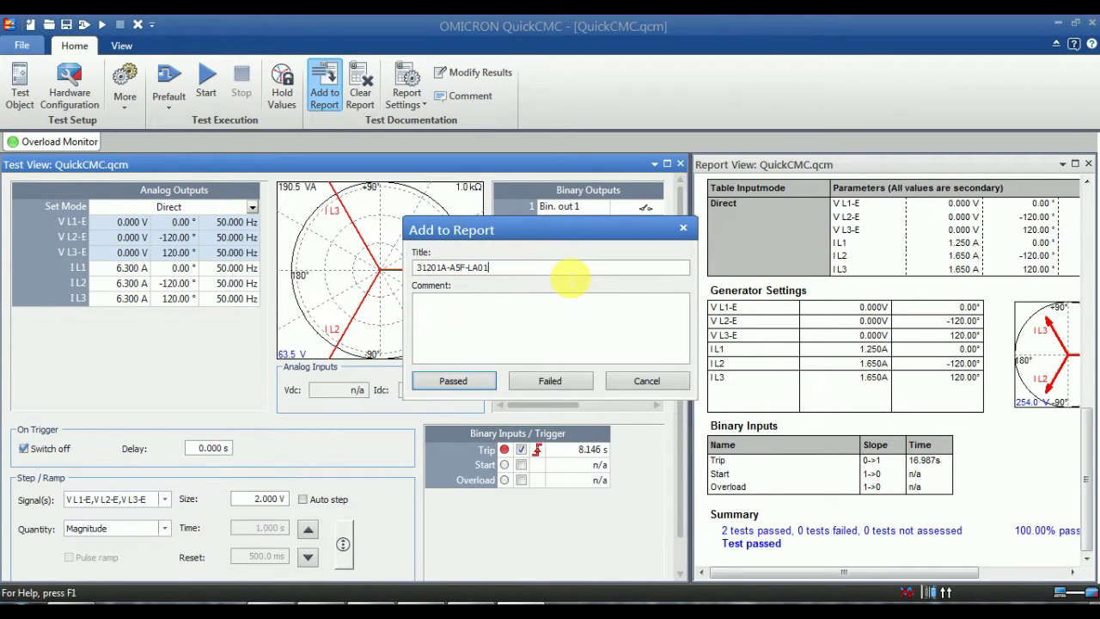
type("-LONG START-48")
key("Return")
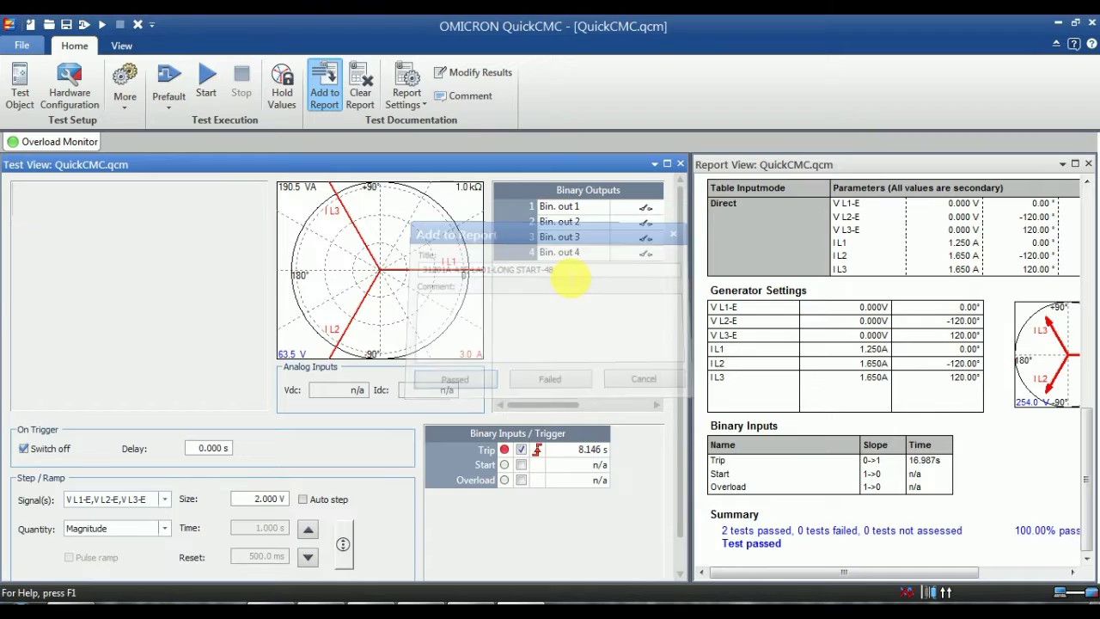
Step: Set the magnitude of all three phase currents to 3.3 A
left_click(93, 272)
type("3.3 A")
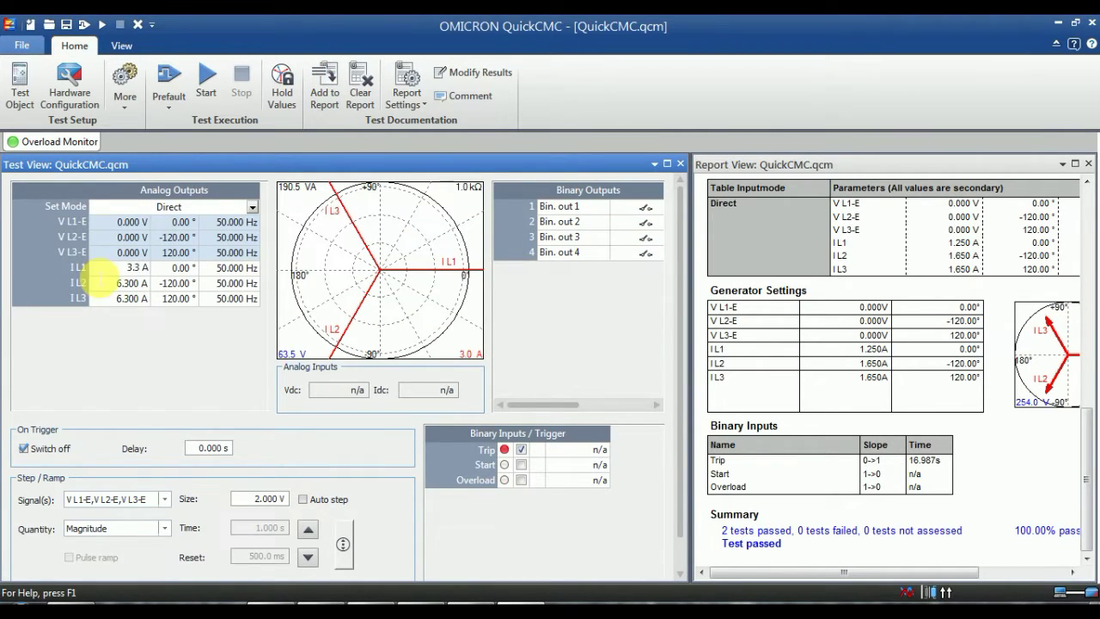
right_click(97, 274)
left_click(155, 319)
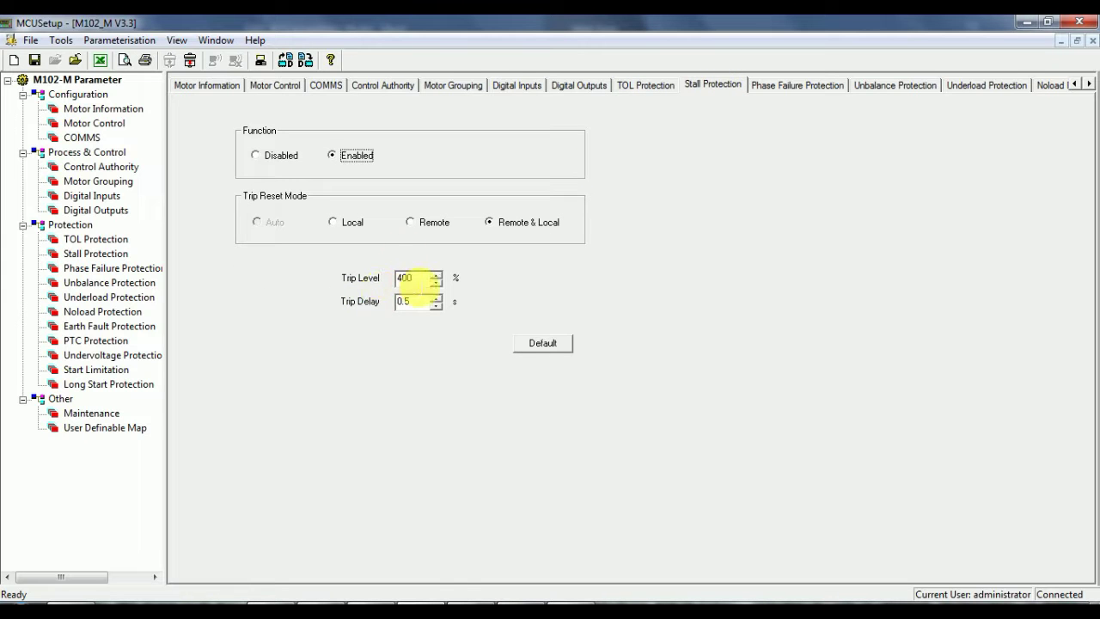
Step: In MCUSetup, set the Stall Protection trip level to 200 % and the trip delay to 2 s
left_click(407, 277)
type("200")
key("Return")
left_click(419, 306)
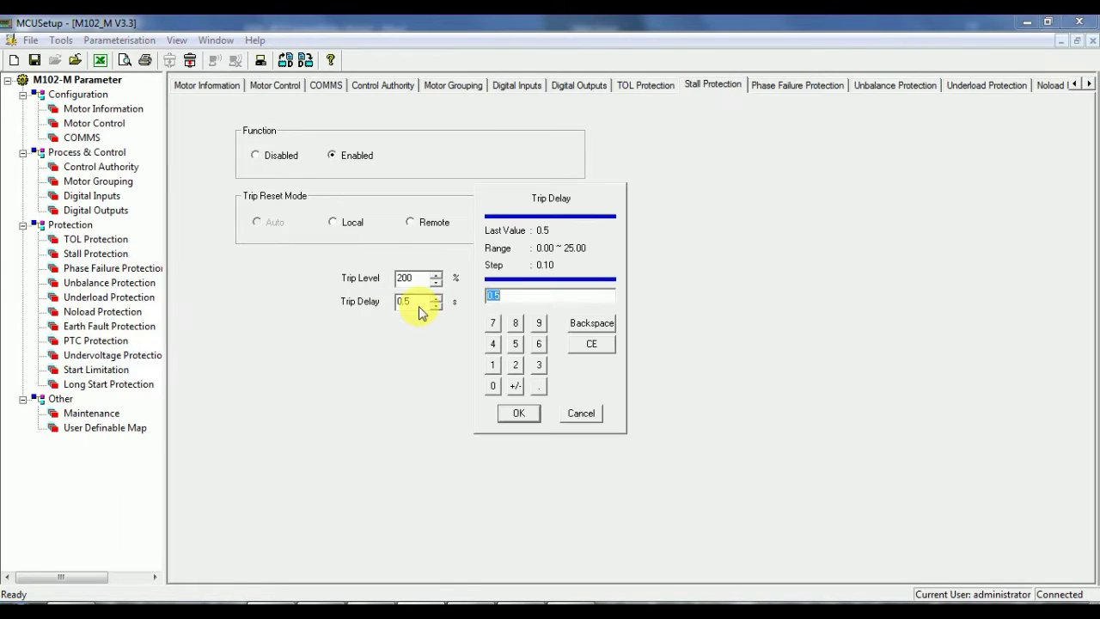
type("2")
key("Return")
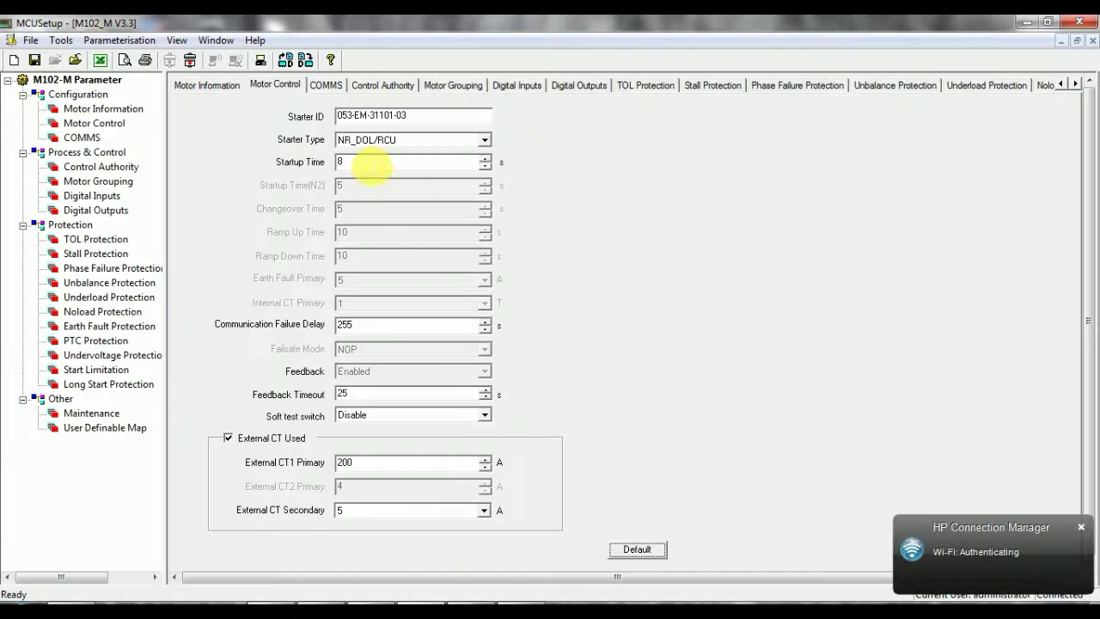
Step: Set the Motor Control startup time to 7 s and enable the Stall Protection function
left_click(369, 162)
type("7")
key("Return")
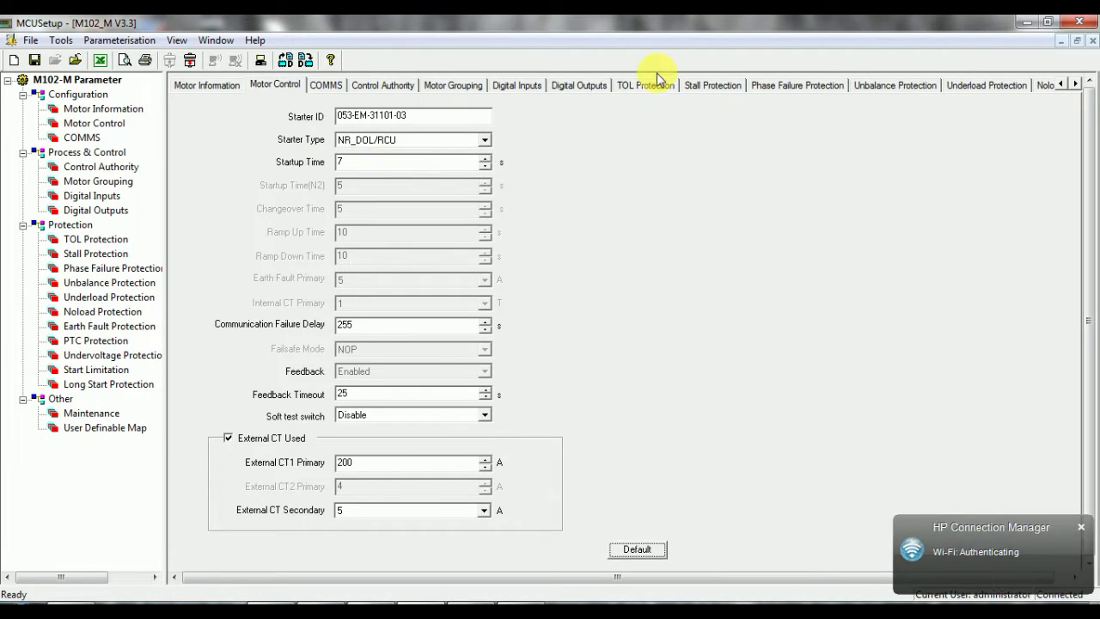
left_click(712, 84)
left_click(334, 155)
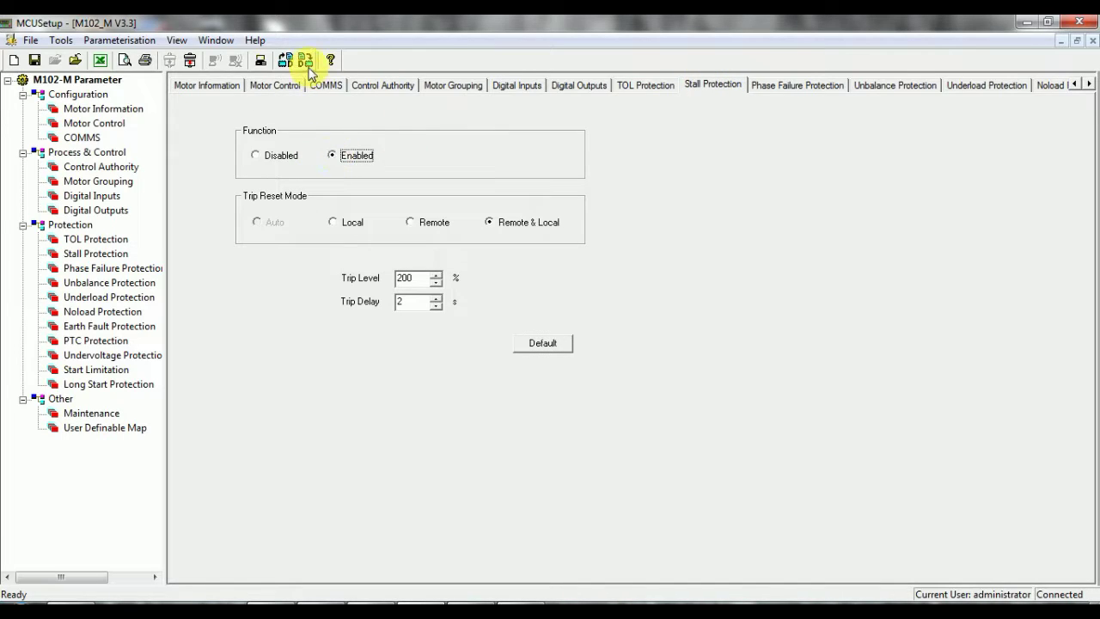
Step: Disable the Long Start Protection function and transmit the parameters to the M102 device, confirming the transfer
left_click(1088, 83)
left_click(1088, 83)
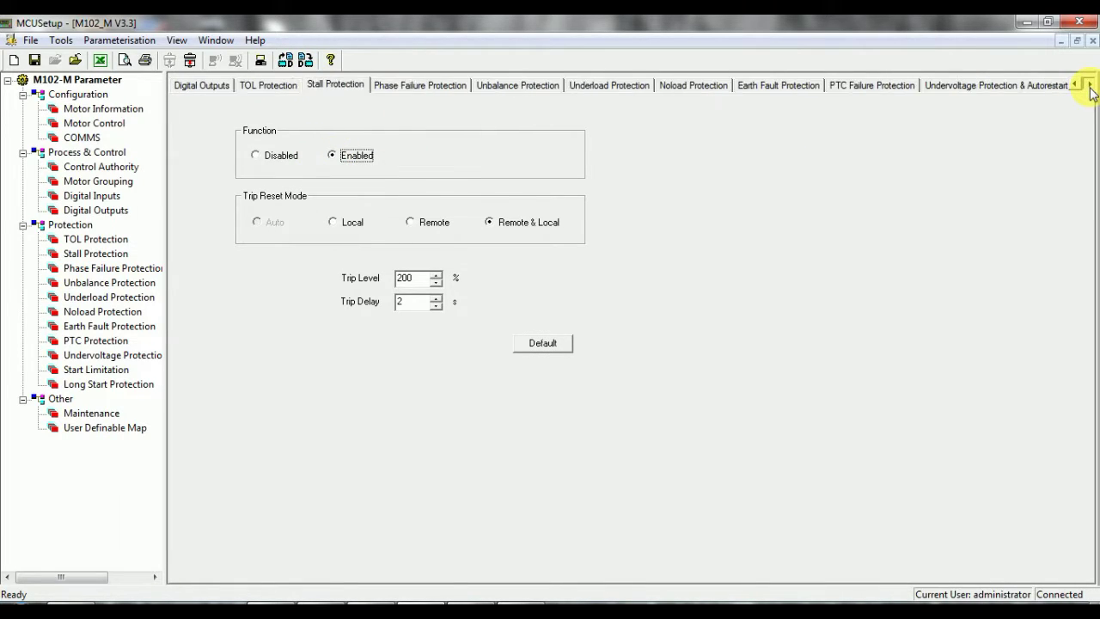
left_click(1089, 83)
left_click(1006, 86)
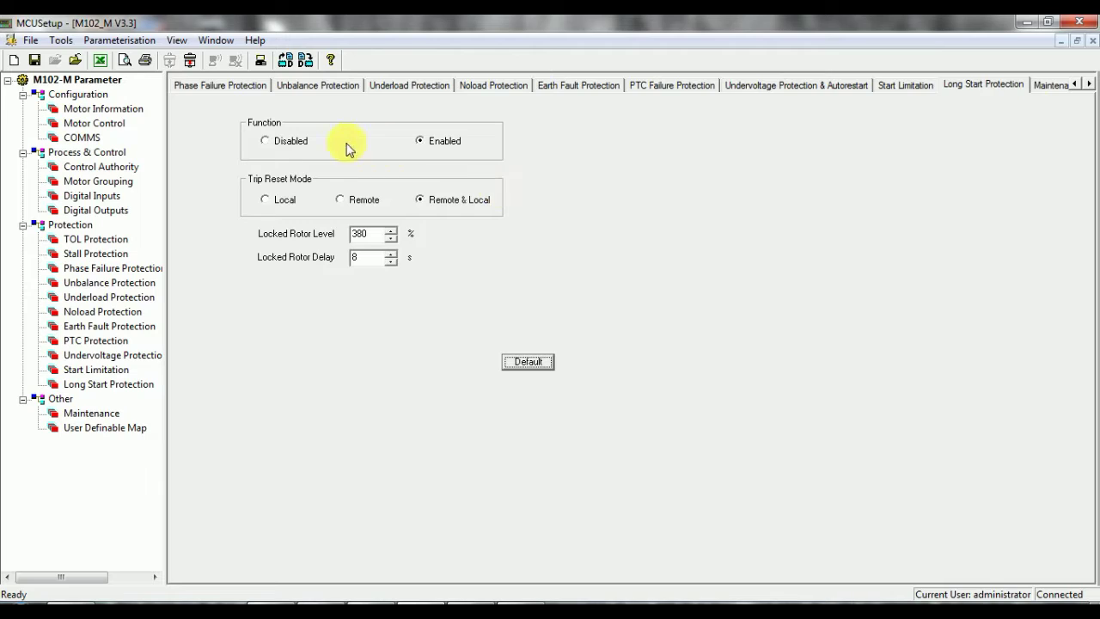
left_click(268, 141)
left_click(309, 63)
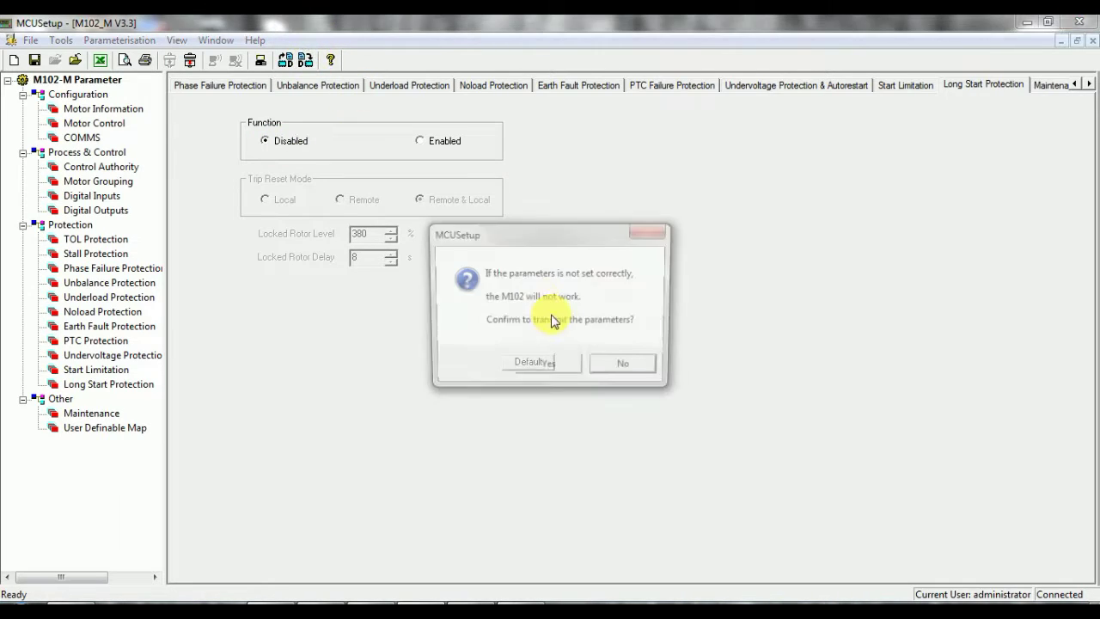
left_click(559, 369)
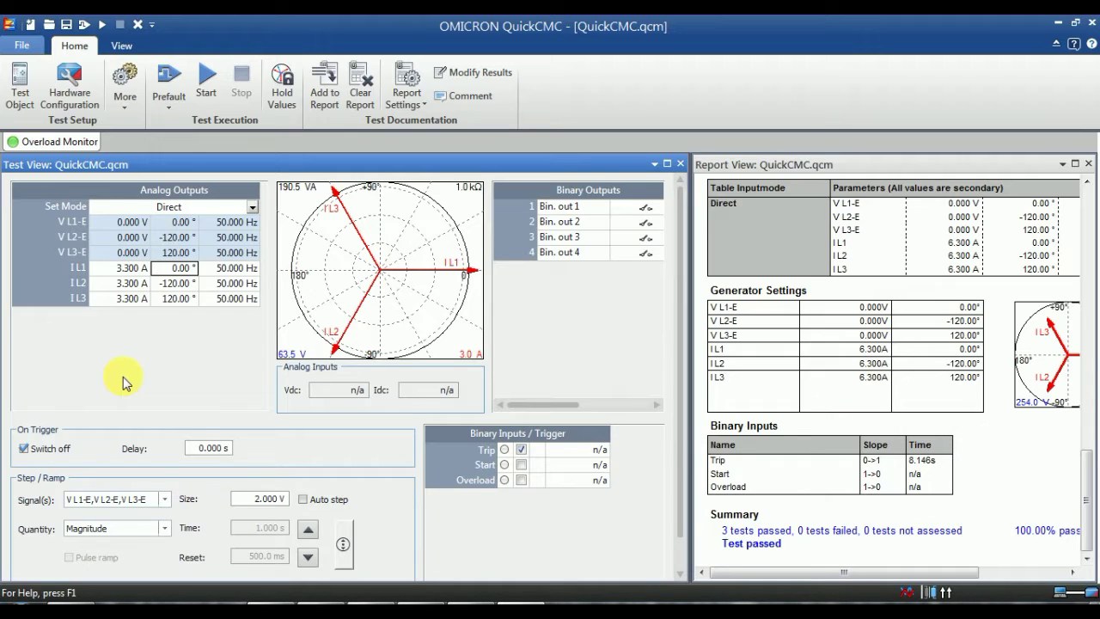
Step: In QuickCMC, run the stall injection and add its result to the report as passed, titled "31201A-A5F-LA01-STALL-51LR"
key("F5")
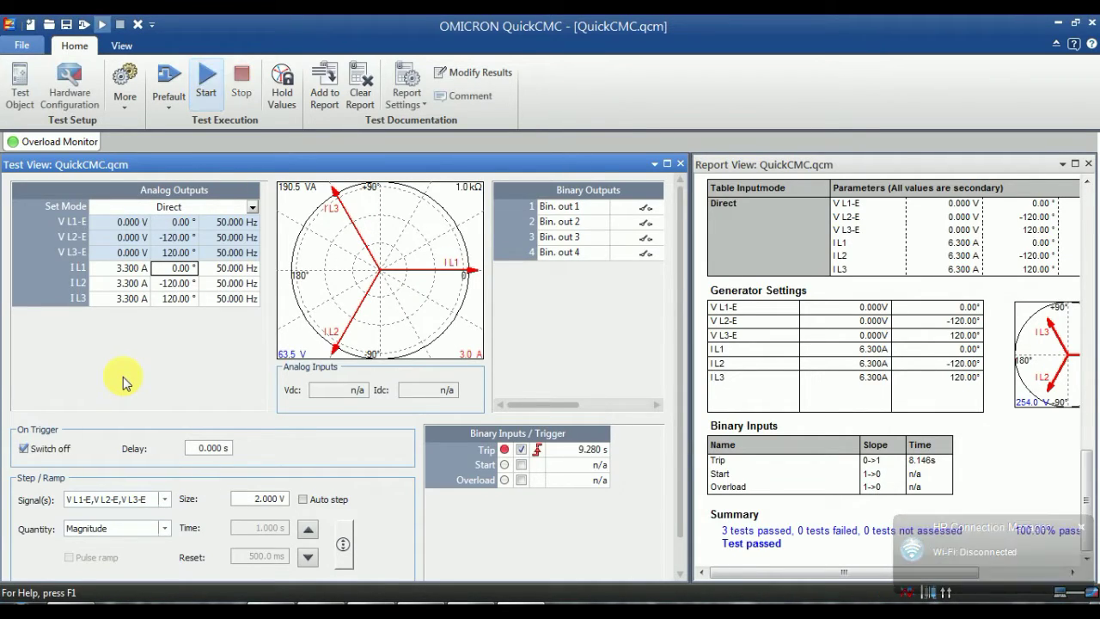
left_click(325, 85)
left_click(575, 270)
key("BackSpace")
key("BackSpace")
key("BackSpace")
key("BackSpace")
key("BackSpace")
key("BackSpace")
key("BackSpace")
key("BackSpace")
key("BackSpace")
key("BackSpace")
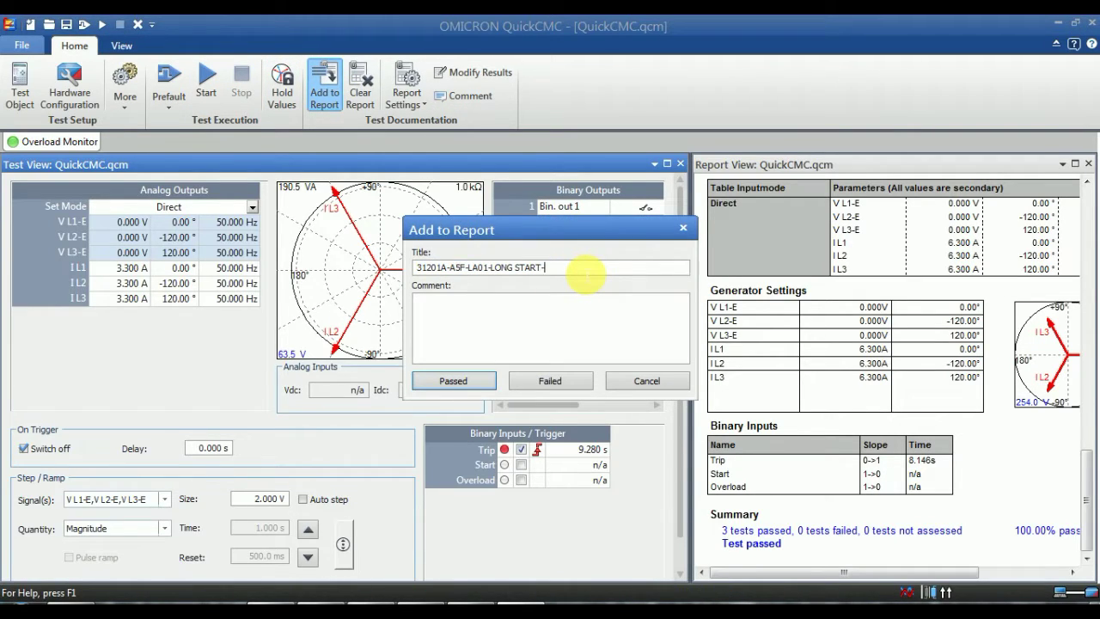
key("BackSpace")
key("BackSpace")
key("BackSpace")
type("STA")
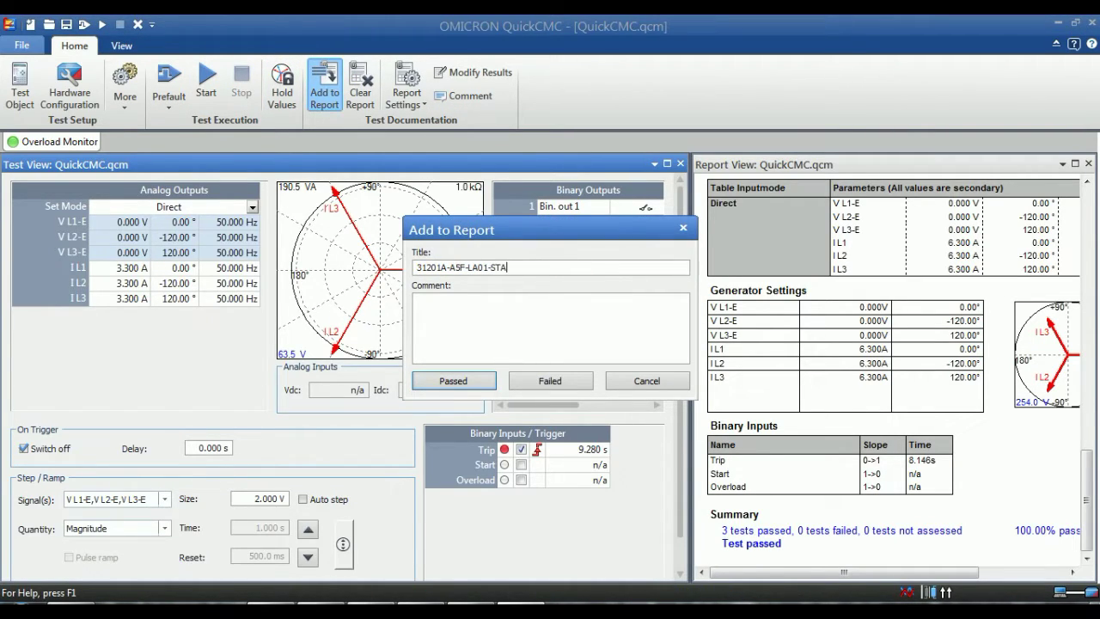
type("LL-51LR")
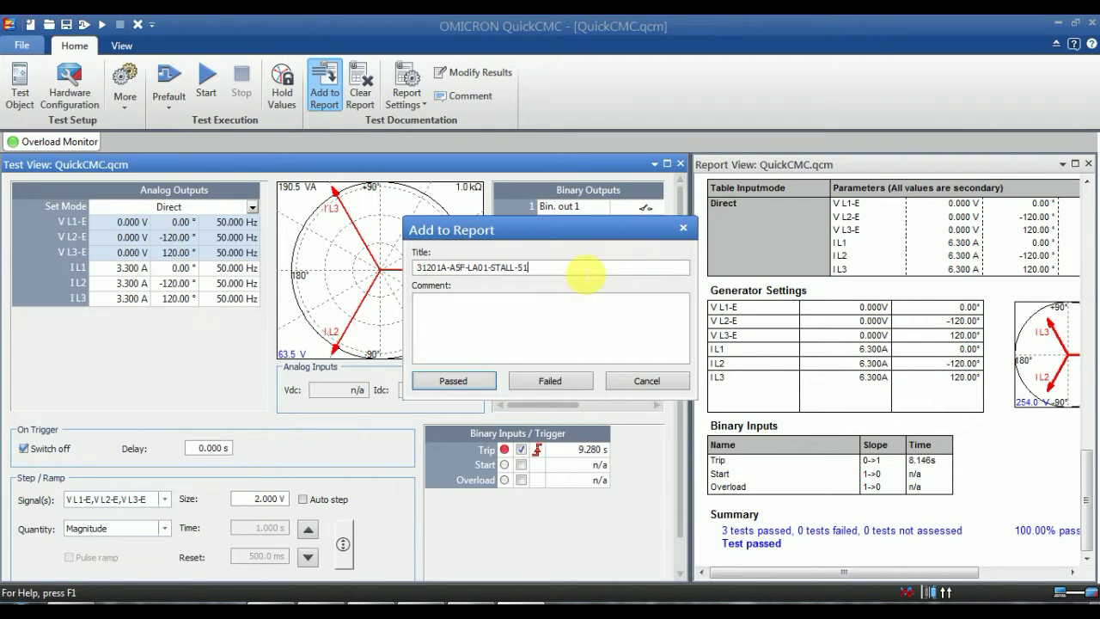
left_click(470, 376)
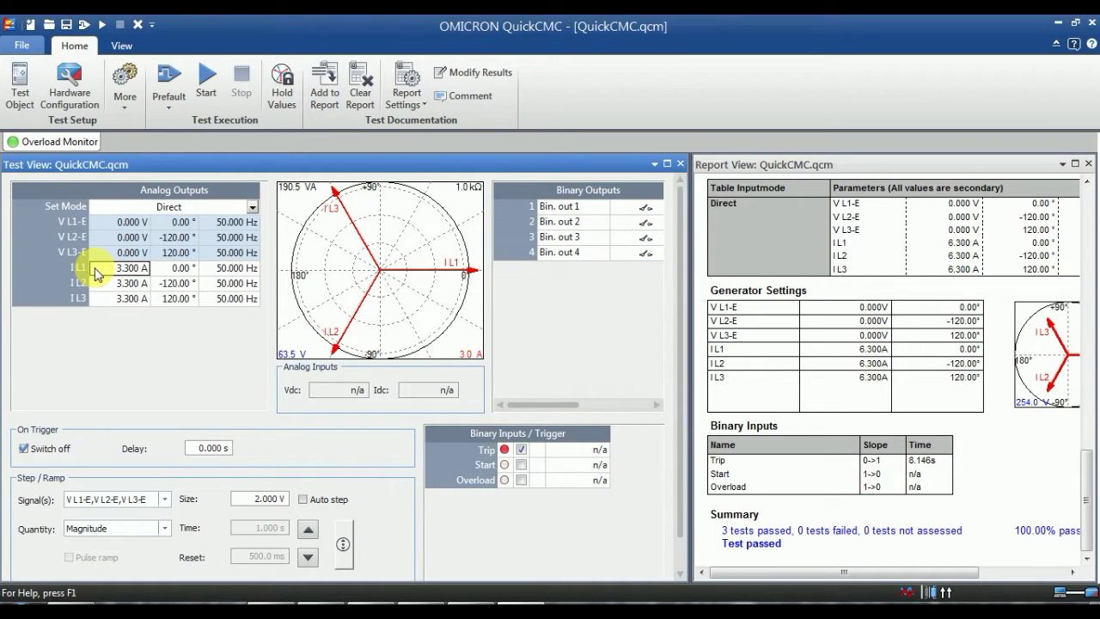
Step: Set the I L1 current to 0.6 A and the I L2 current to 1.65 A
type("0.6")
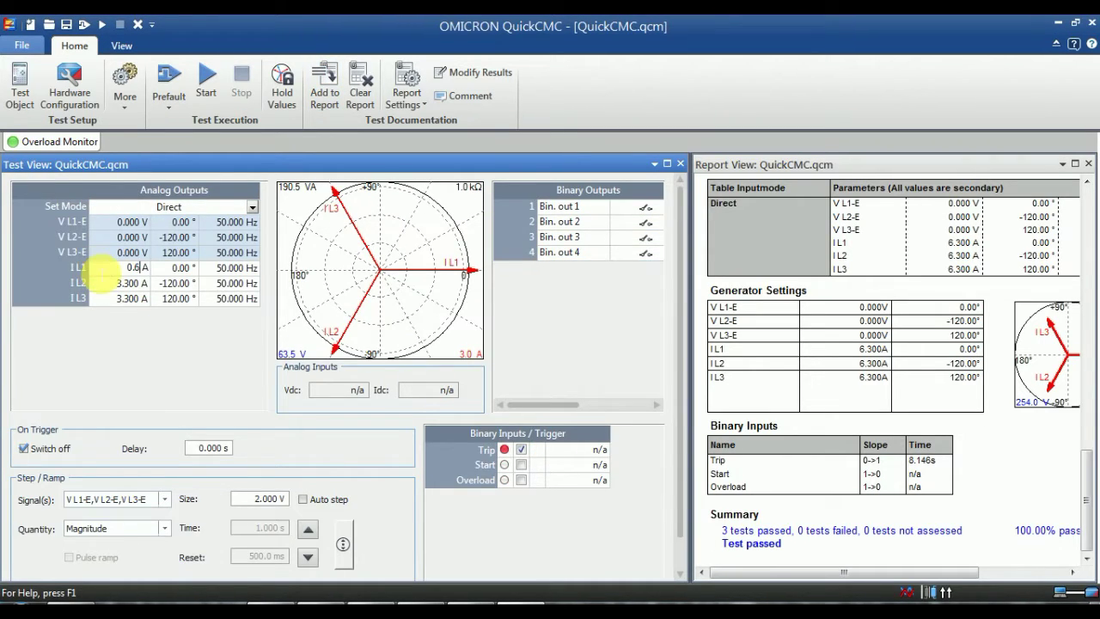
key("Return")
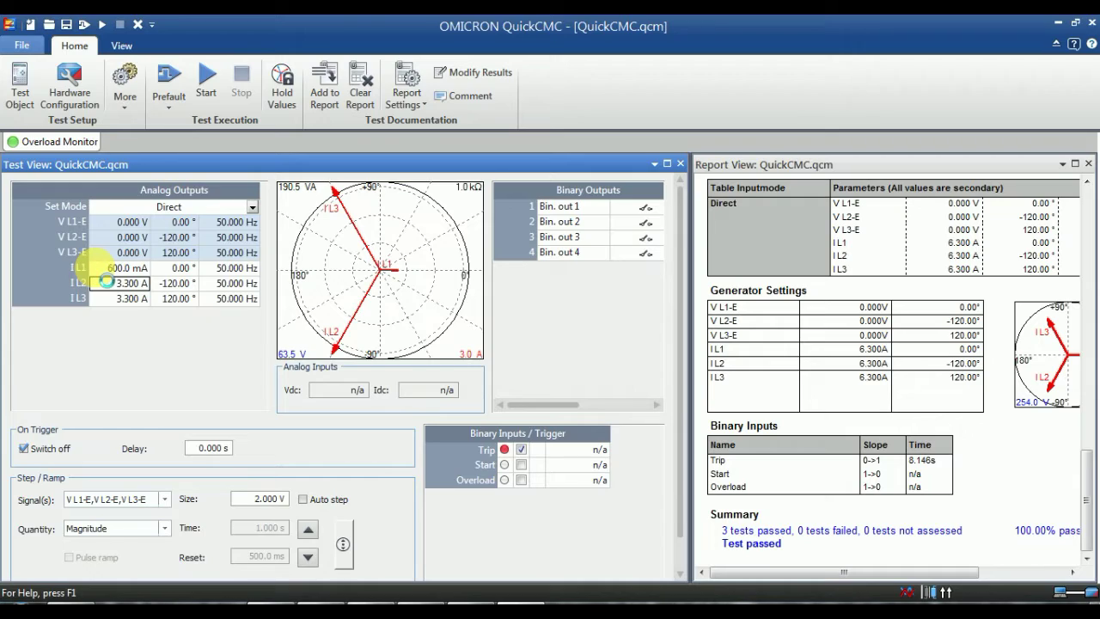
type("1.65")
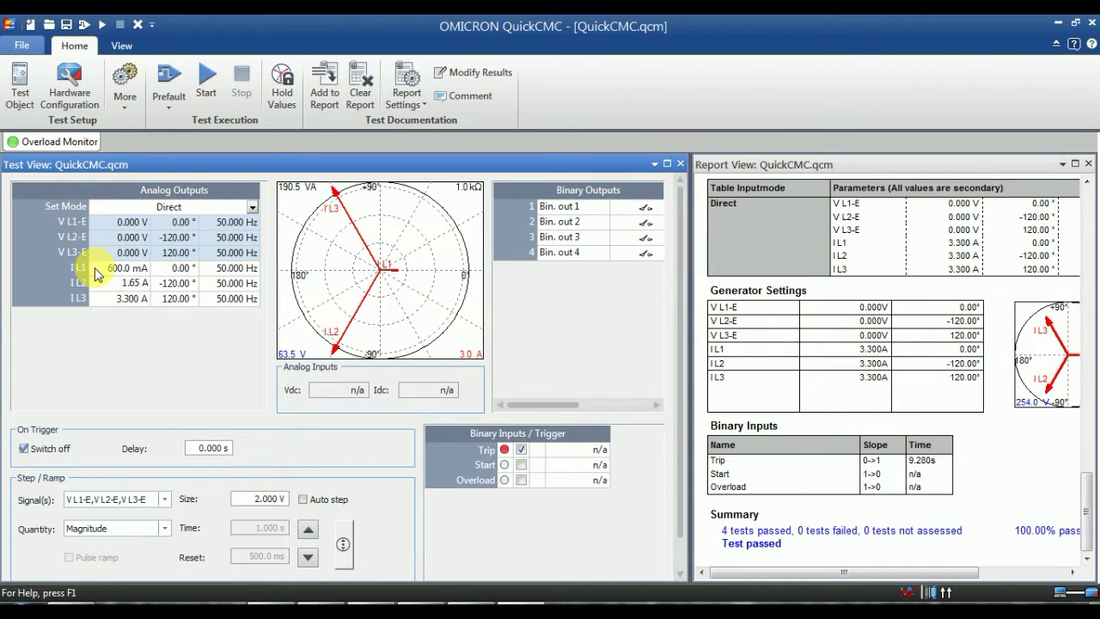
key("Return")
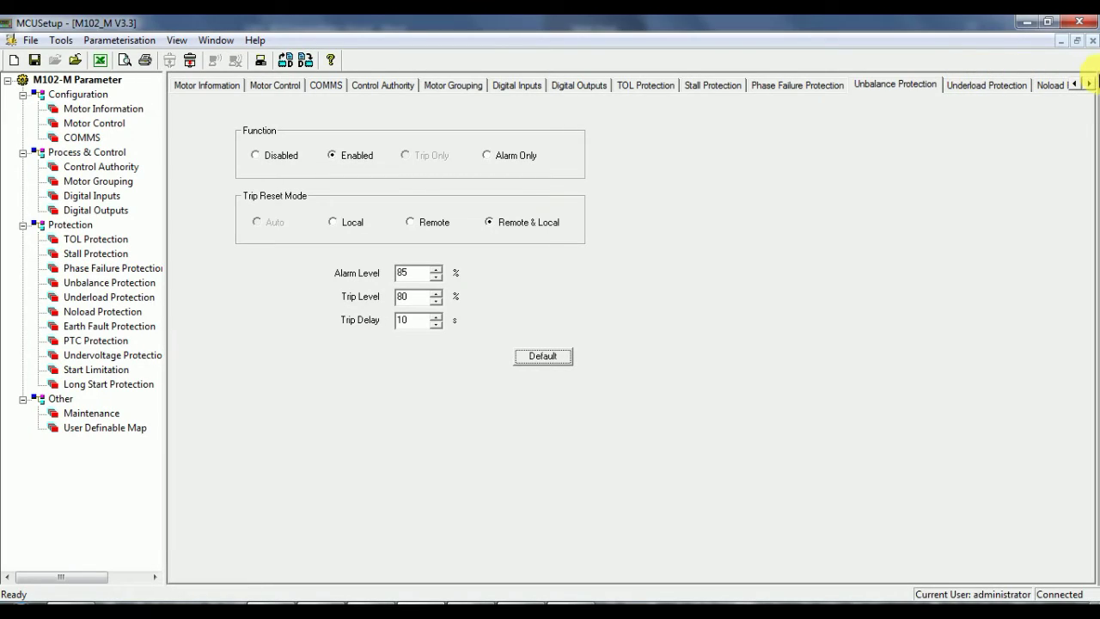
Step: In MCUSetup, set the Earth Fault Protection alarm level to 800 mA, trip level to 1000 mA and trip delay to 0.2 s
left_click(1089, 83)
left_click(1089, 84)
left_click(1089, 84)
left_click(1090, 83)
left_click(1089, 84)
left_click(1089, 84)
left_click(1090, 83)
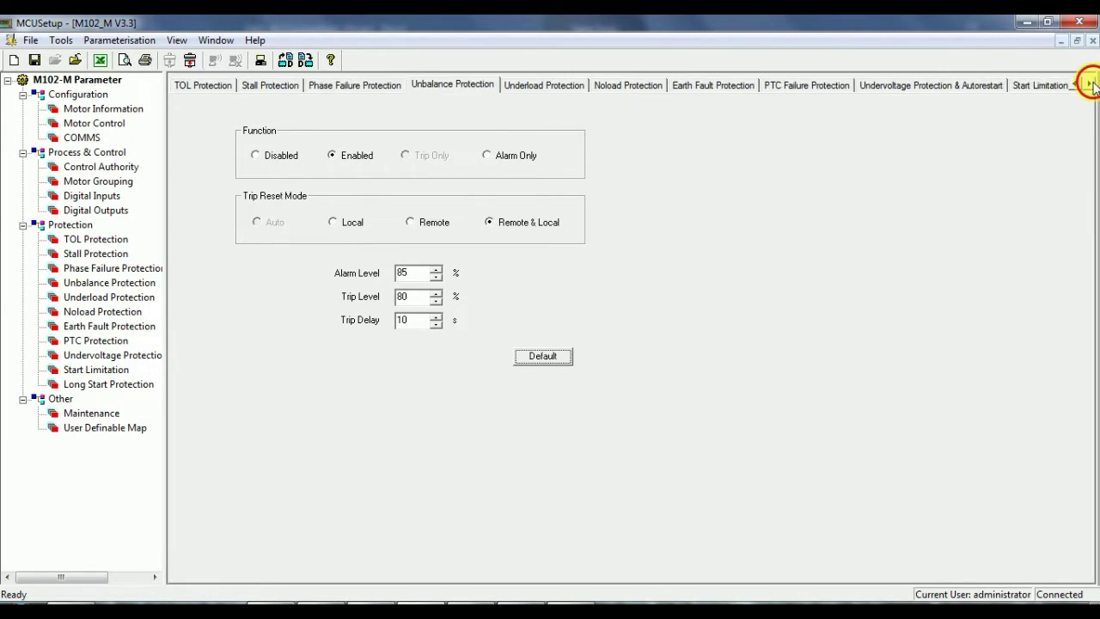
left_click(1089, 83)
left_click(624, 88)
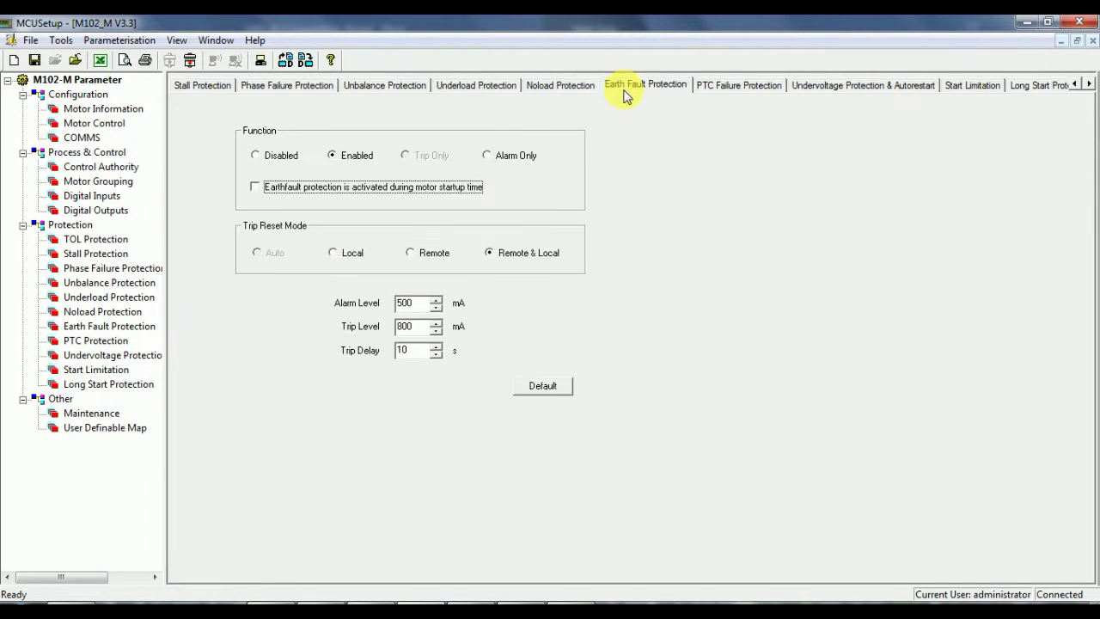
left_click(416, 305)
type("800")
key("Return")
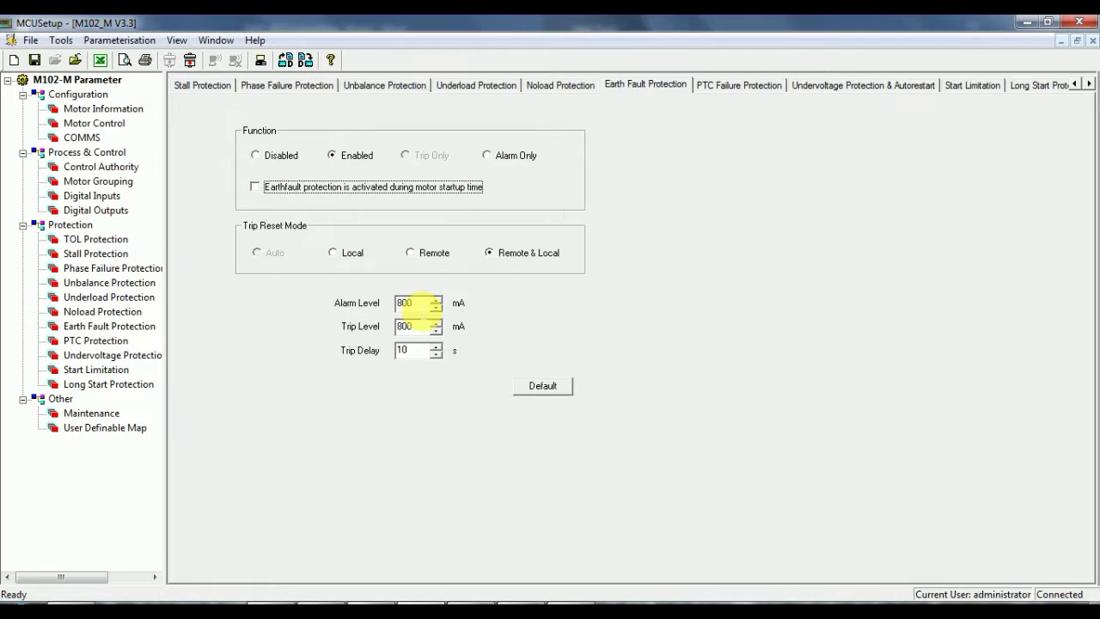
left_click(416, 328)
type("1000")
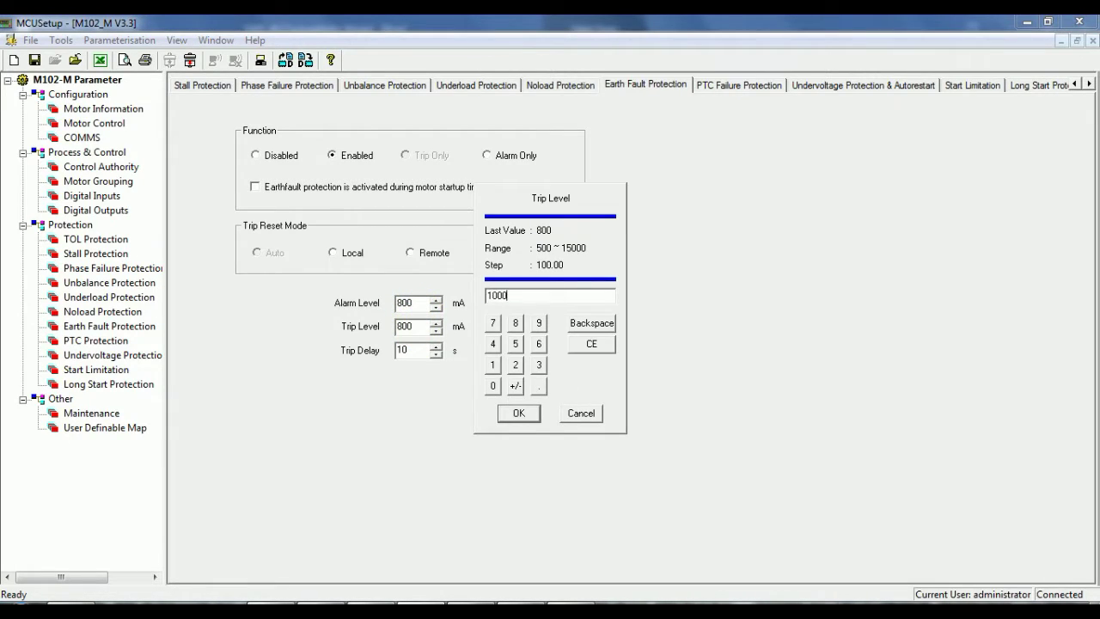
key("Return")
left_click(416, 351)
type("0.2")
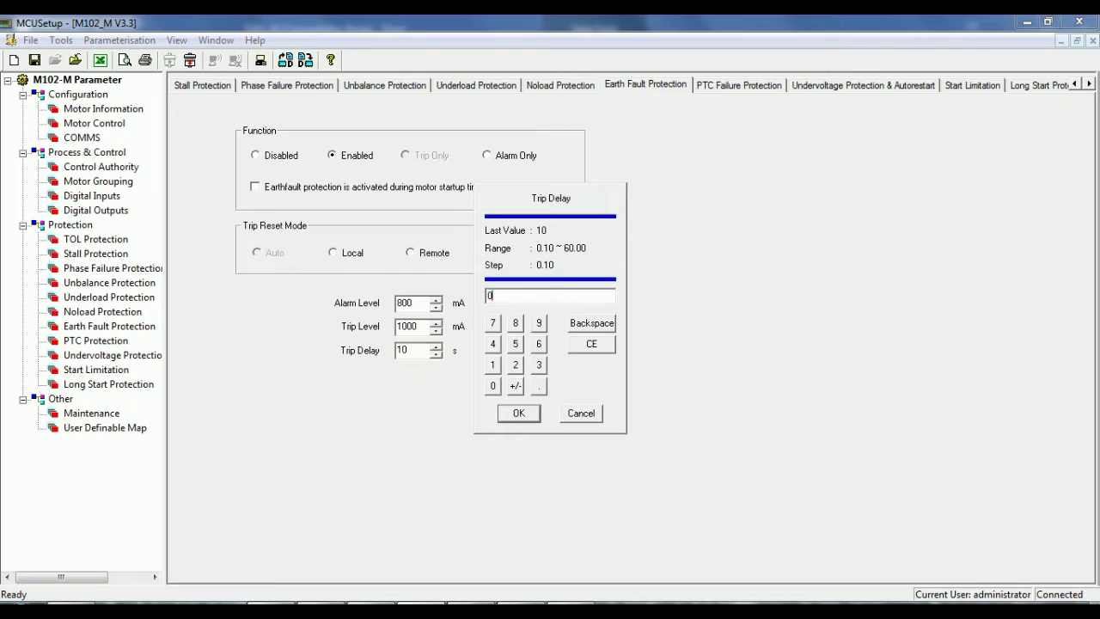
key("Return")
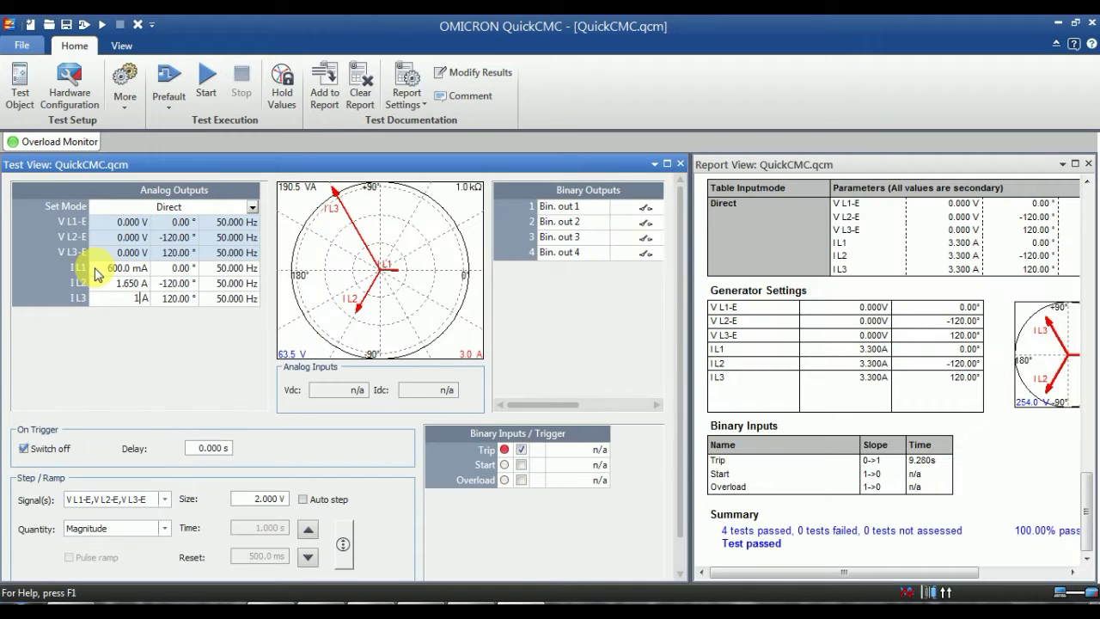
Step: In QuickCMC, set the I L3 current to 1.650 A
type("1.650 A")
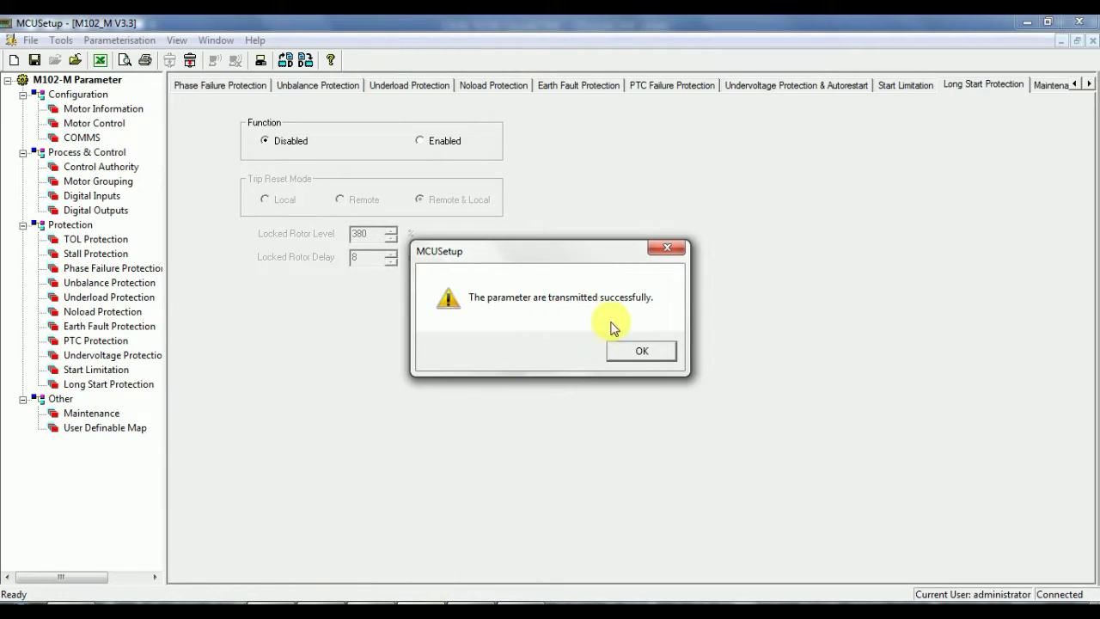
Step: Return to MCUSetup, dismiss the transmission message and disable the Stall Protection function
left_click(640, 351)
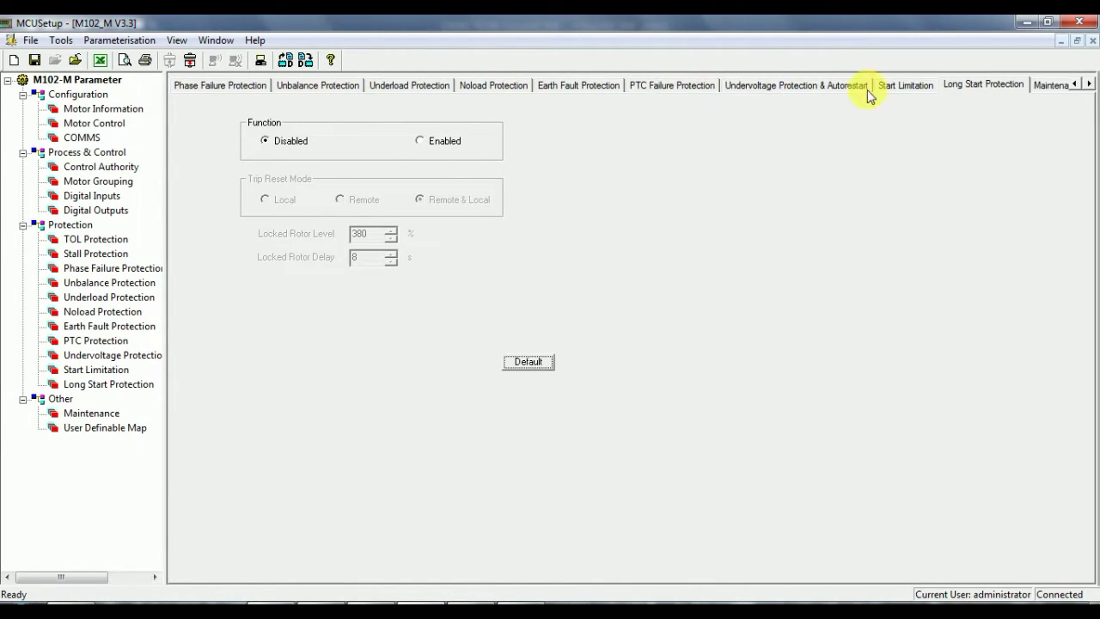
left_click(1082, 89)
left_click(1079, 86)
left_click(1079, 86)
left_click(1079, 86)
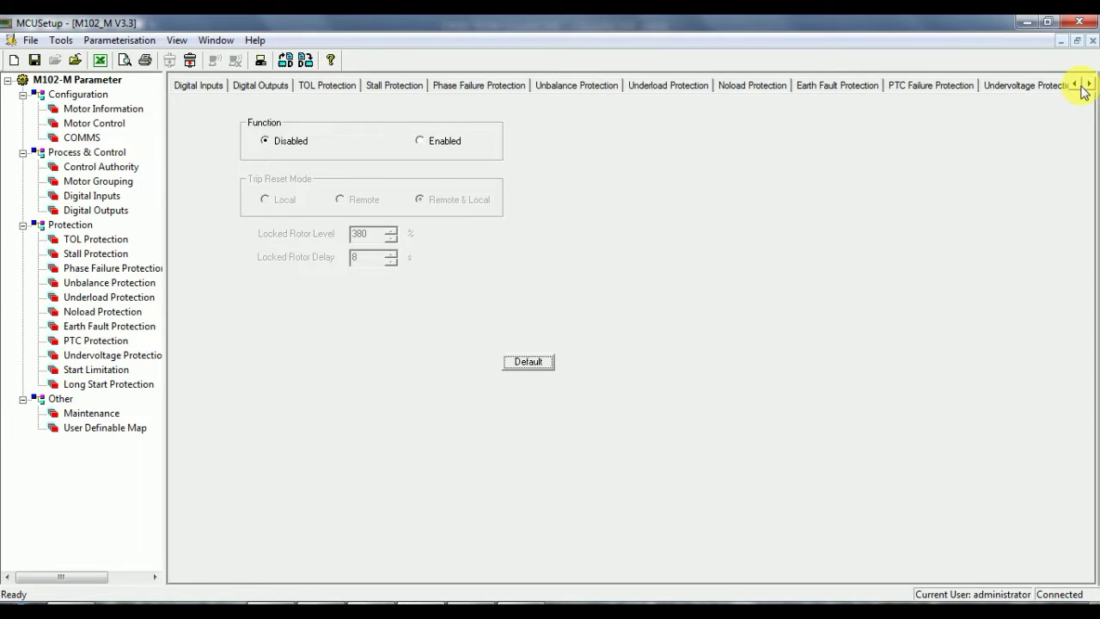
left_click(409, 93)
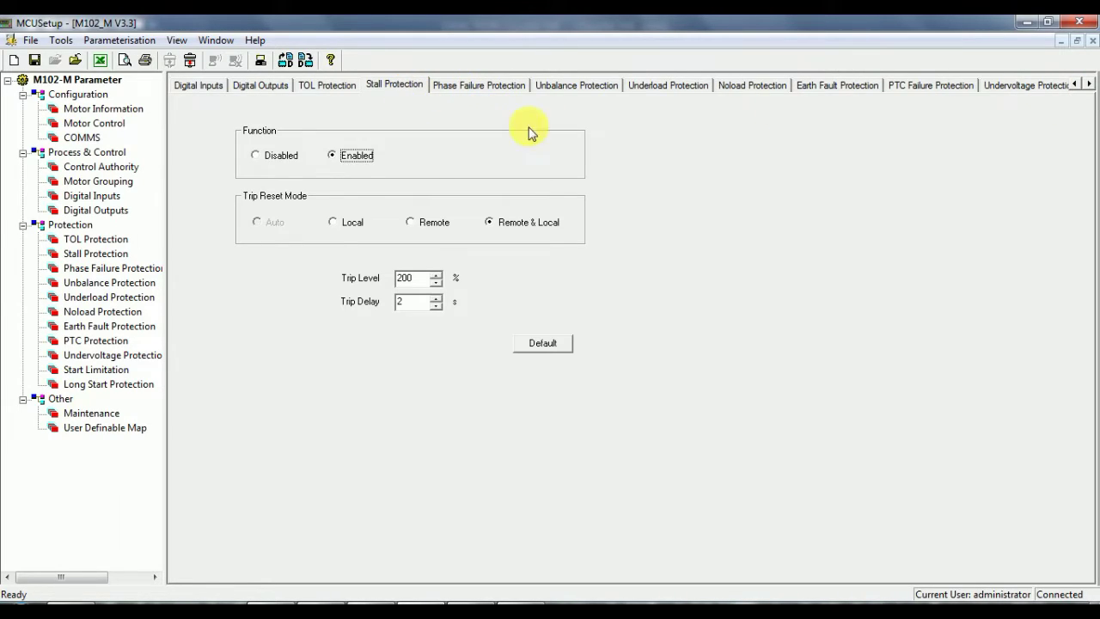
left_click(258, 154)
Step: Enable the Earth Fault Protection function and transmit the parameters to the M102 device, confirming the transfer
left_click(829, 85)
left_click(335, 155)
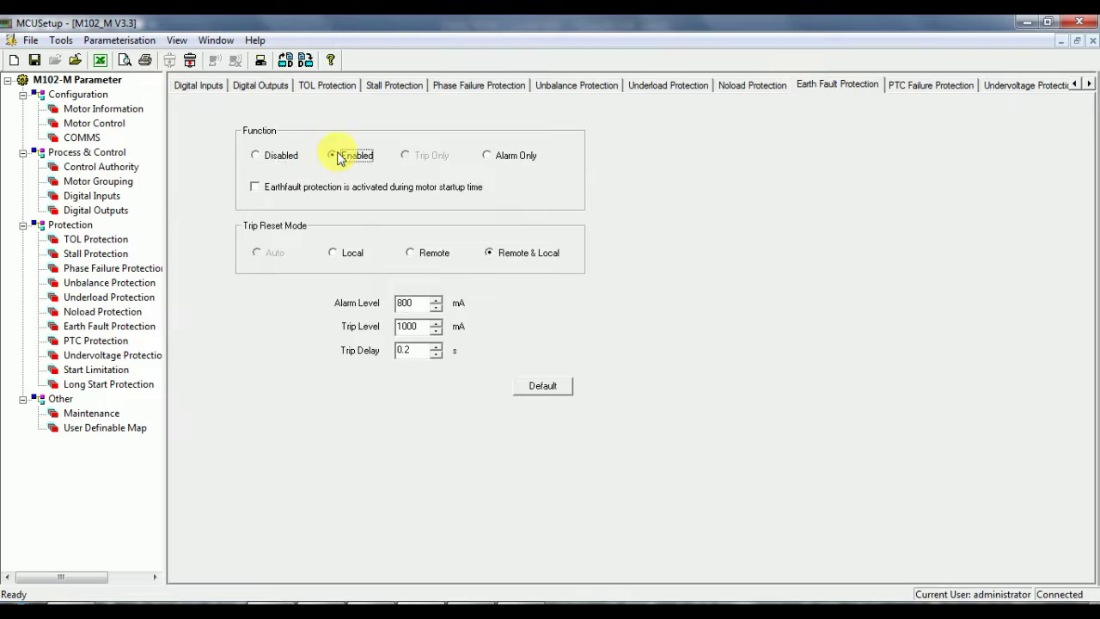
left_click(545, 369)
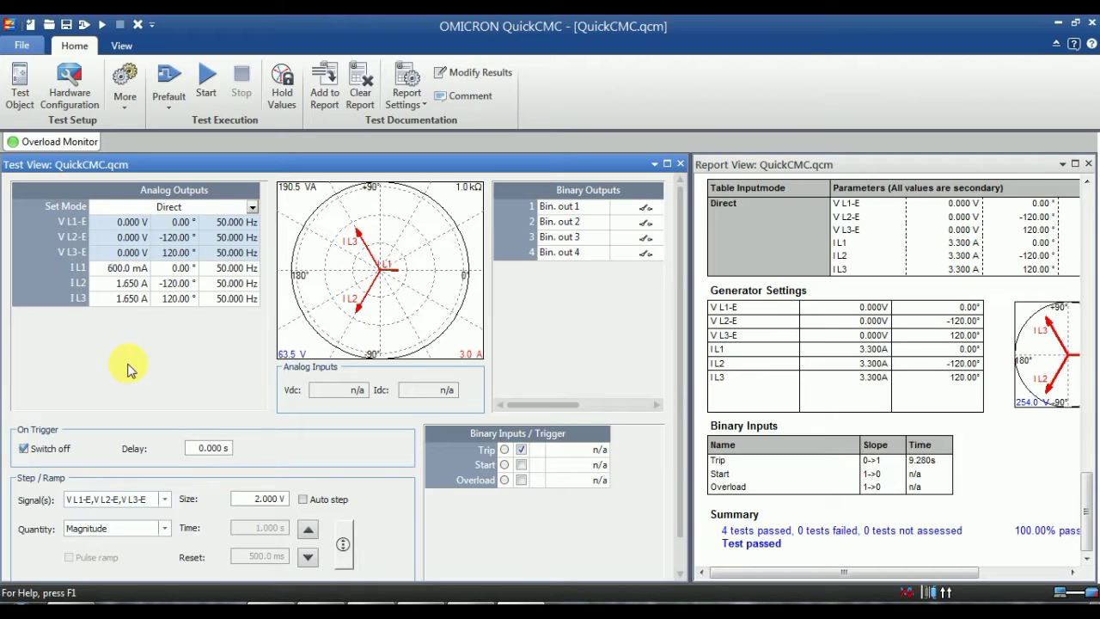
Step: Run the earth fault injection and add the result to the report as Passed, titled 31201A-A5F-LA01-RESIDUAL-50G
key("F5")
left_click(323, 86)
left_click(554, 269)
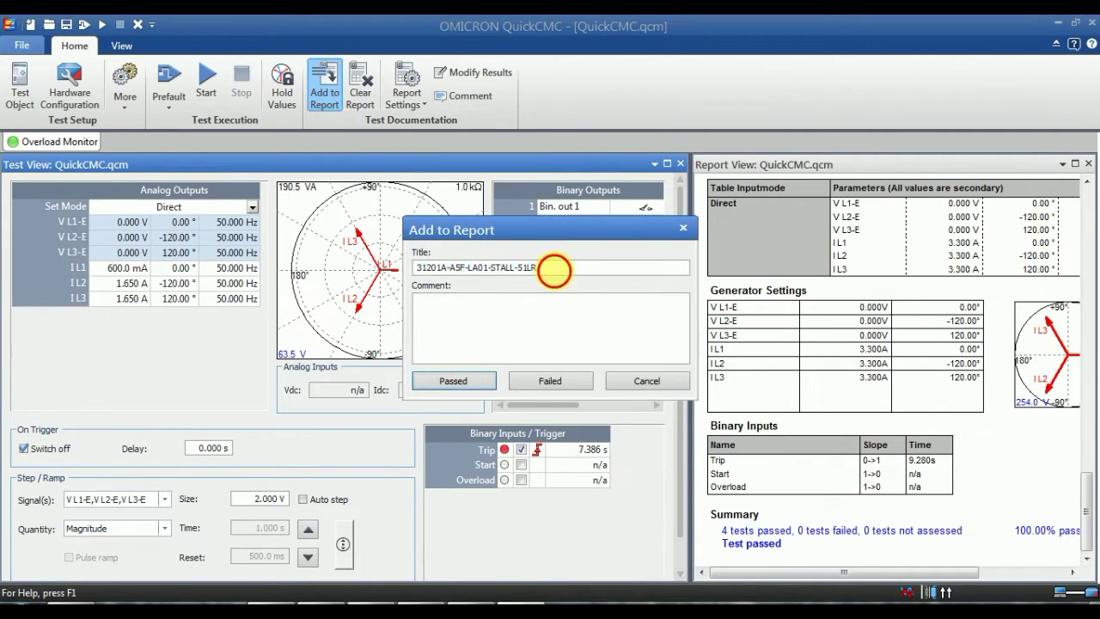
key("BackSpace")
key("BackSpace")
key("BackSpace")
key("BackSpace")
key("BackSpace")
key("BackSpace")
key("BackSpace")
key("BackSpace")
key("BackSpace")
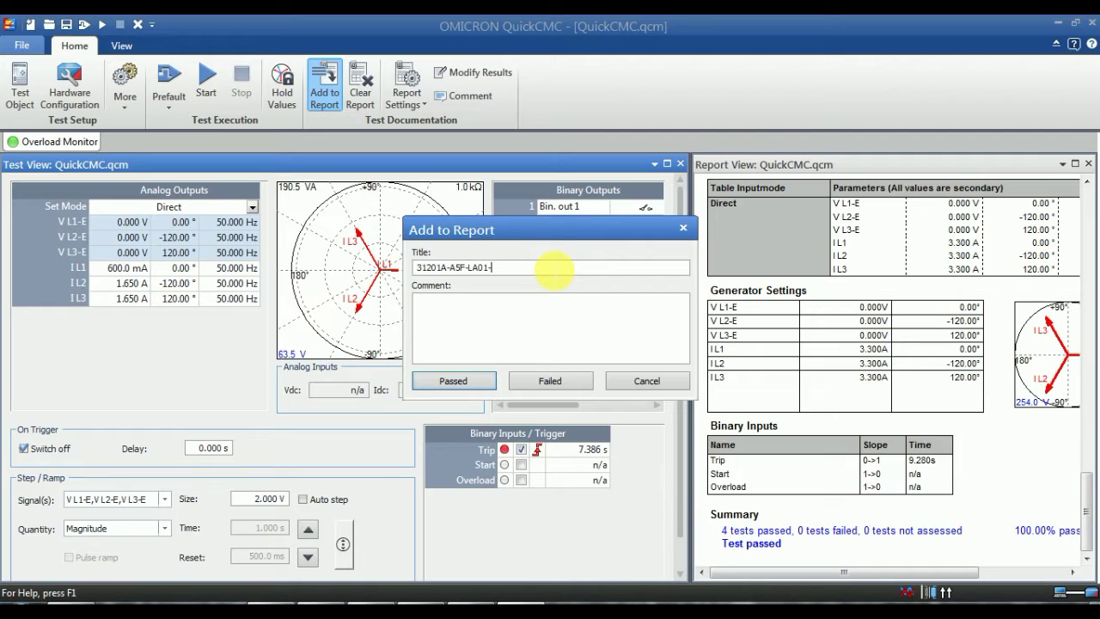
type("RESIDA")
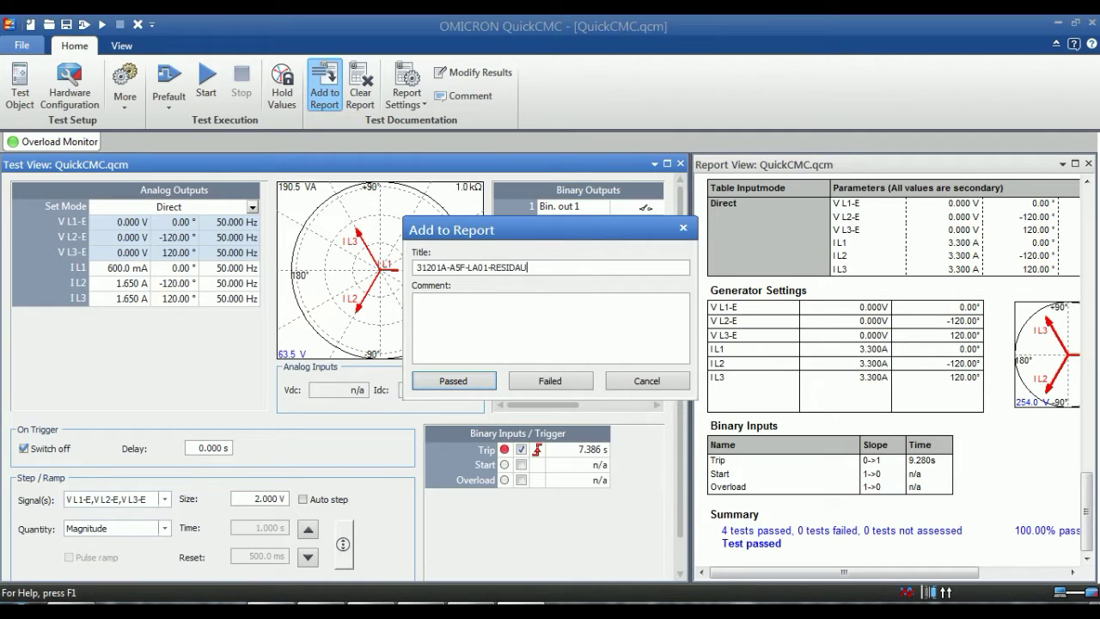
key("BackSpace")
type("UAL-5")
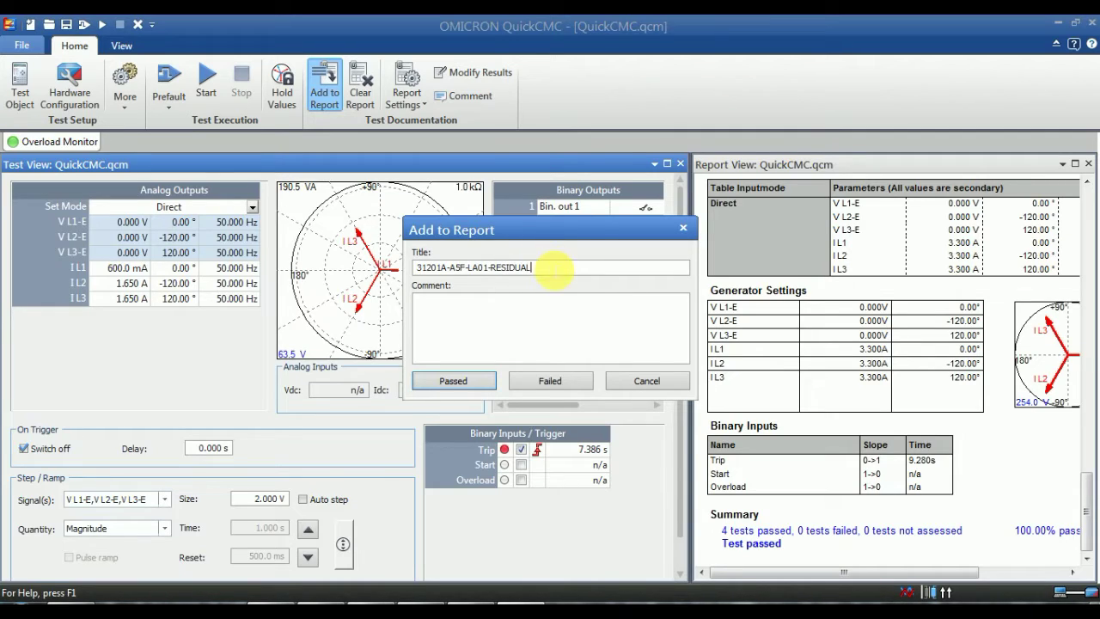
type("0G")
left_click(466, 382)
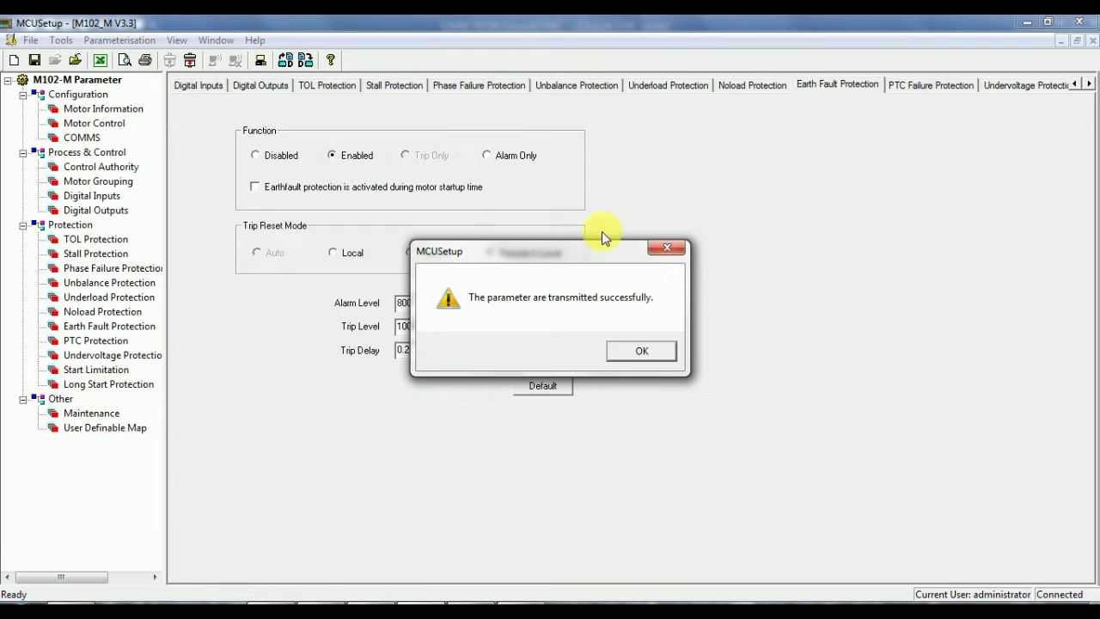
Step: In MCUSetup, dismiss the transmission message, disable the Earth Fault Protection function and transmit the parameters to the M102, confirming the transfer
left_click(636, 350)
left_click(256, 155)
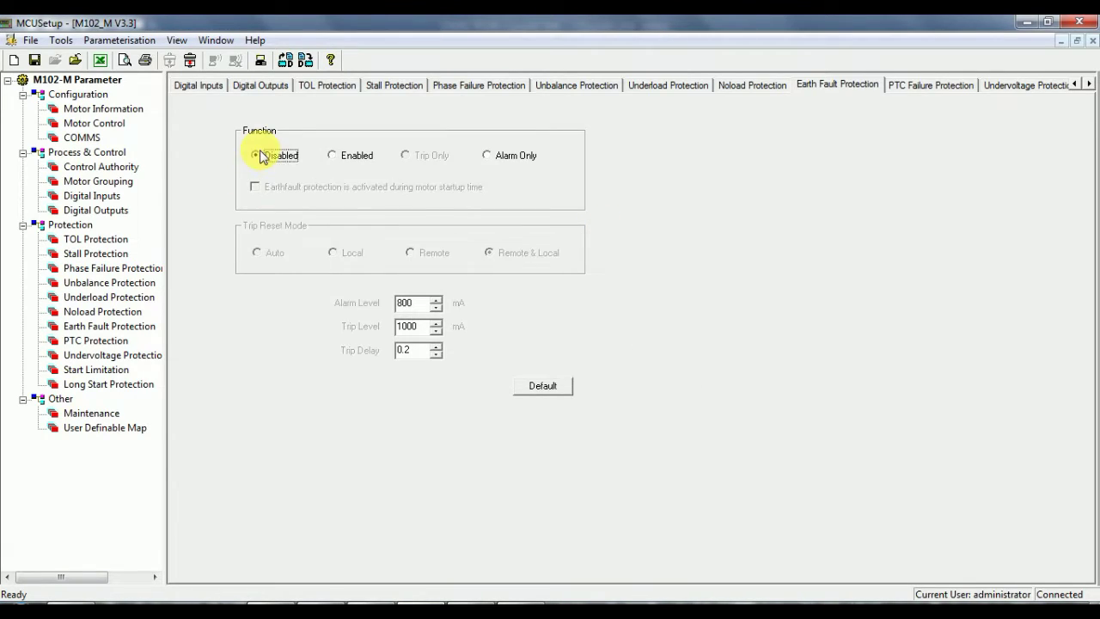
left_click(286, 60)
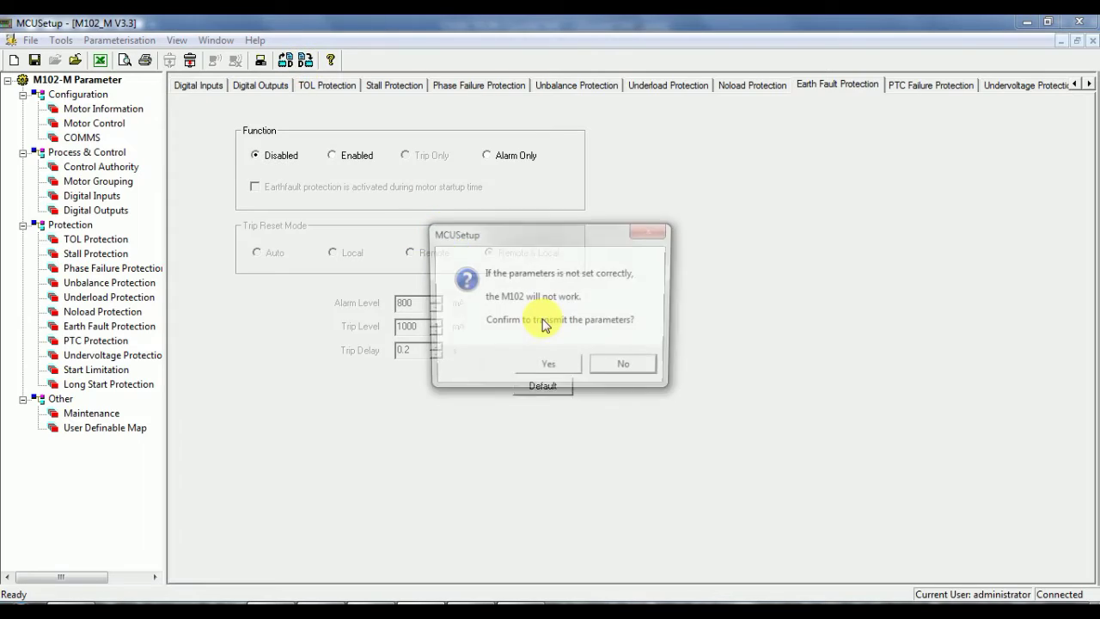
left_click(548, 367)
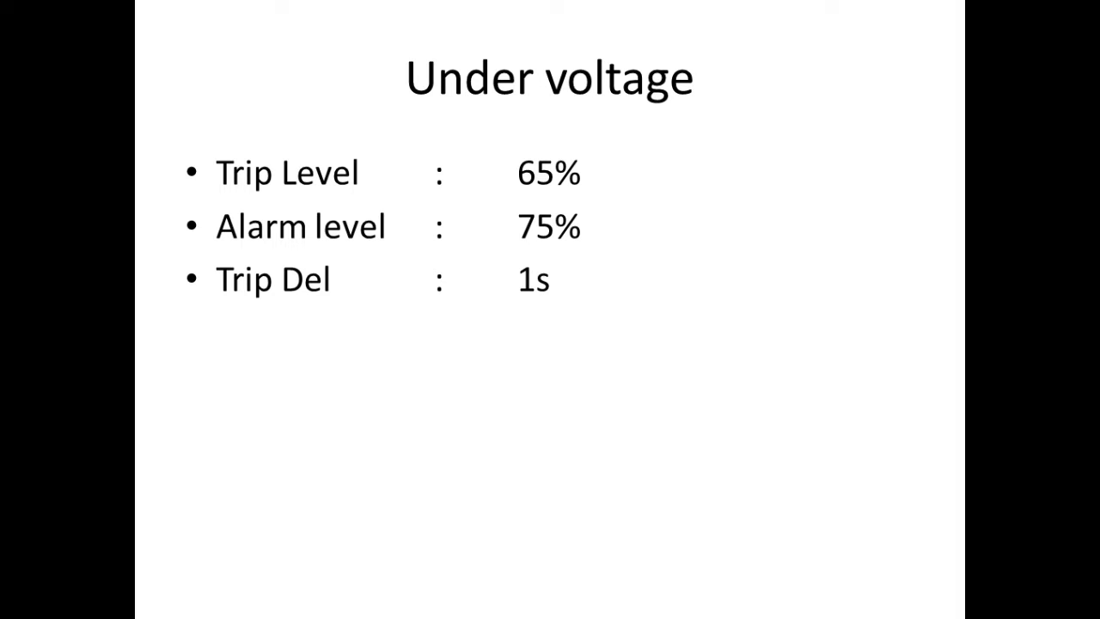
key("Right")
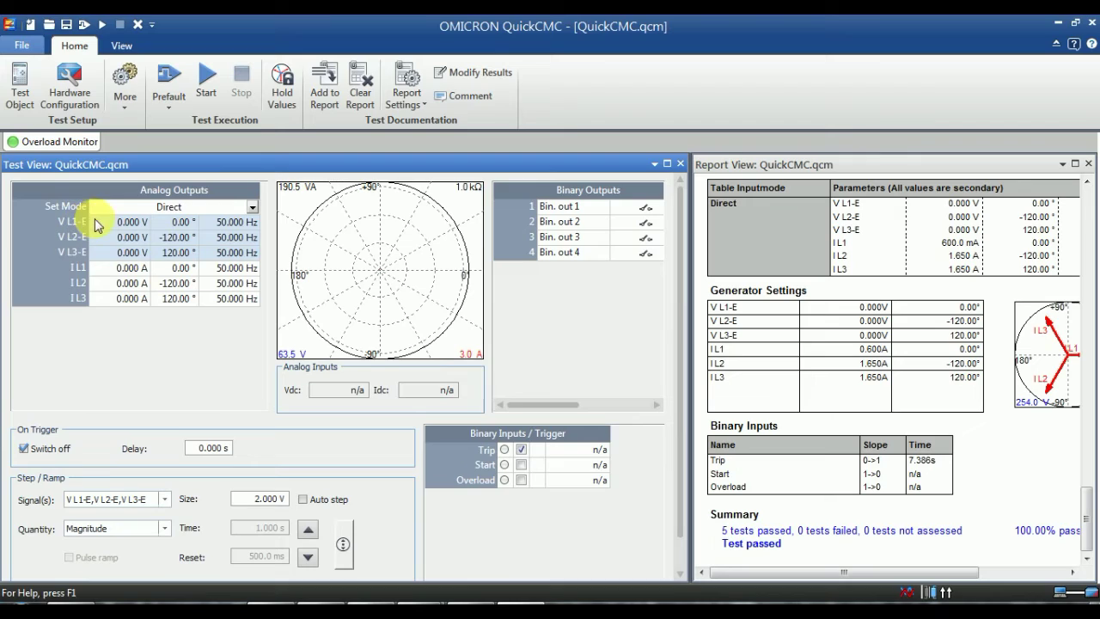
Step: In QuickCMC, set V L1-E, V L2-E and V L3-E to equal magnitudes of 220 V and start the output
left_click(95, 218)
type("220")
right_click(95, 218)
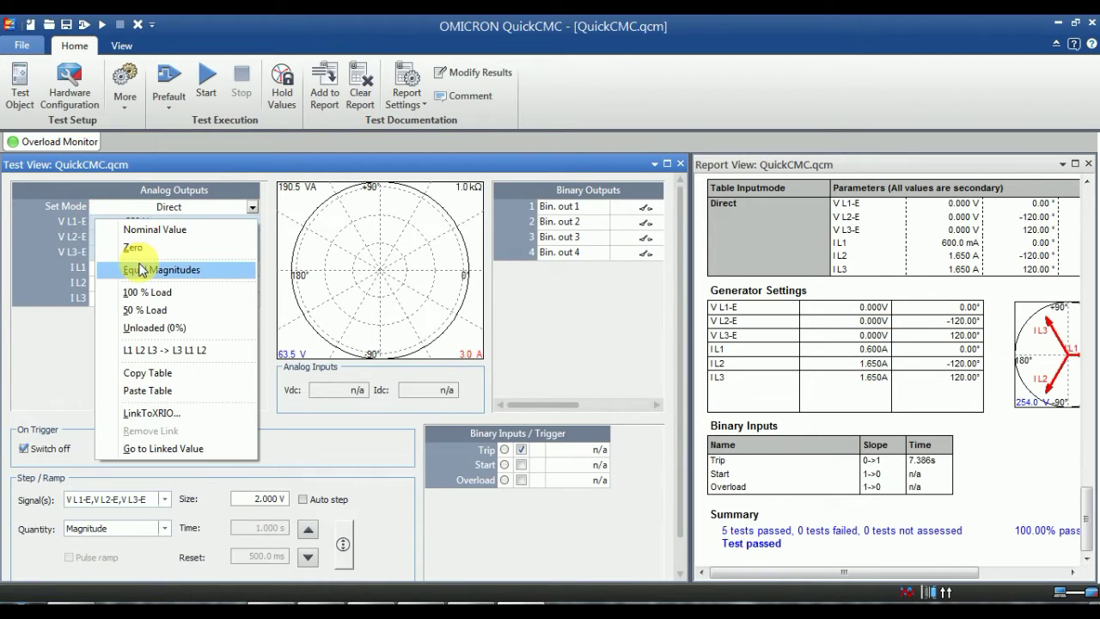
left_click(120, 265)
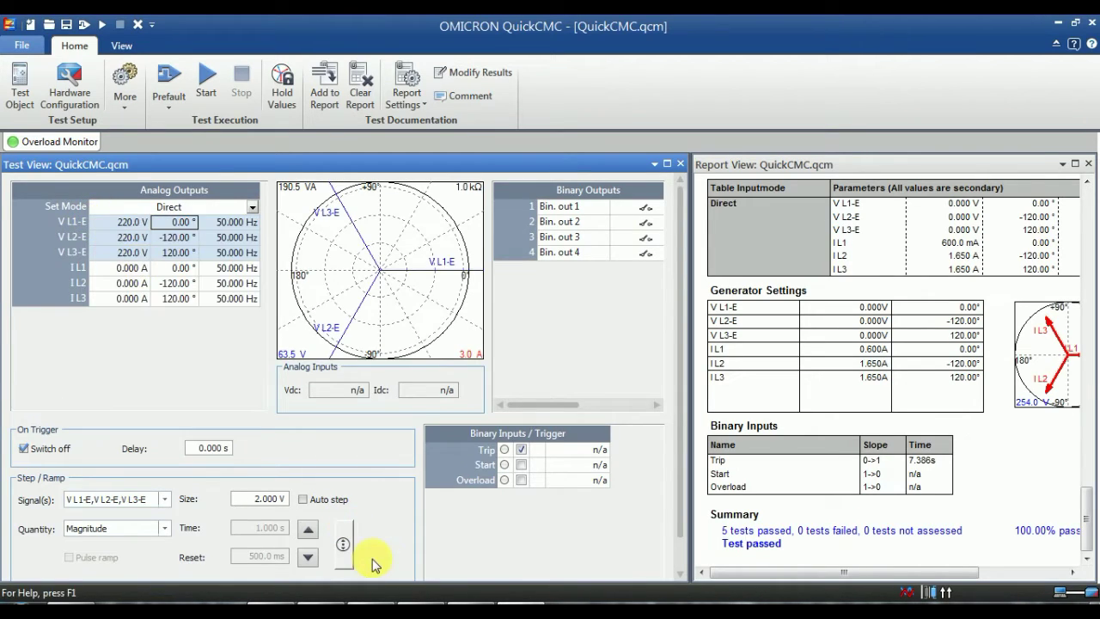
left_click(200, 80)
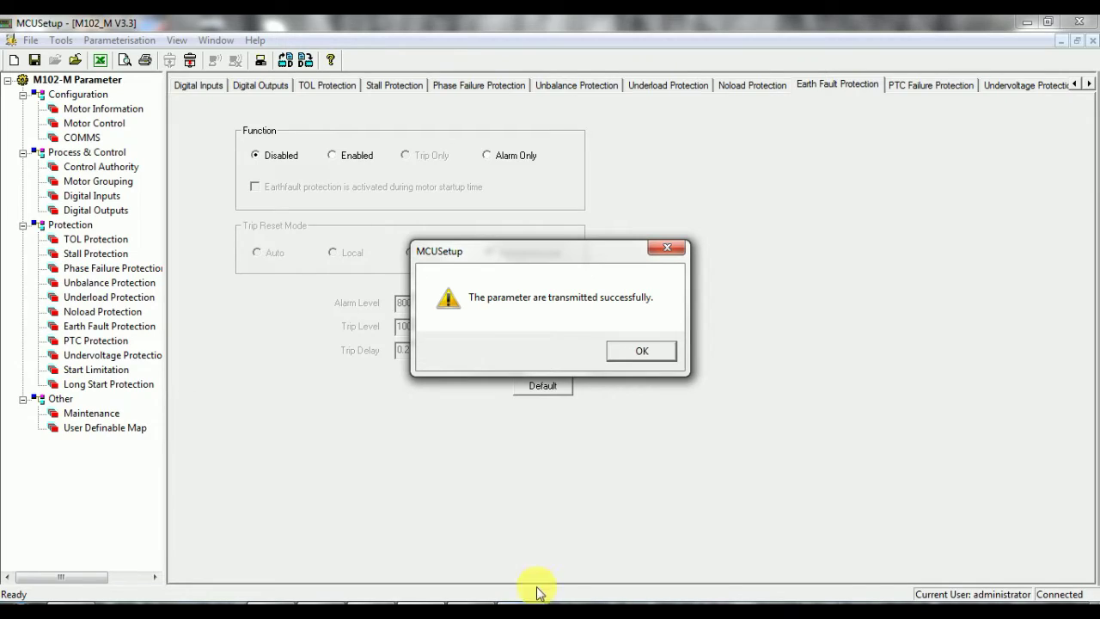
Step: In MCUSetup, dismiss the transmission message, enable the Undervoltage Protection function and transmit the parameters to the M102, confirming the transfer
left_click(646, 354)
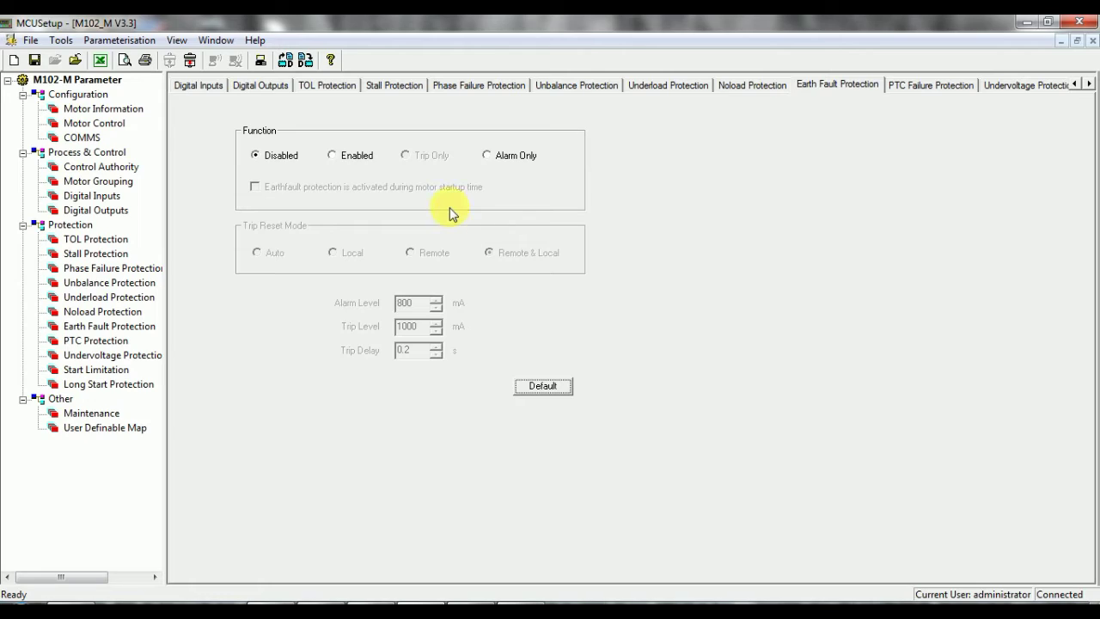
left_click(488, 612)
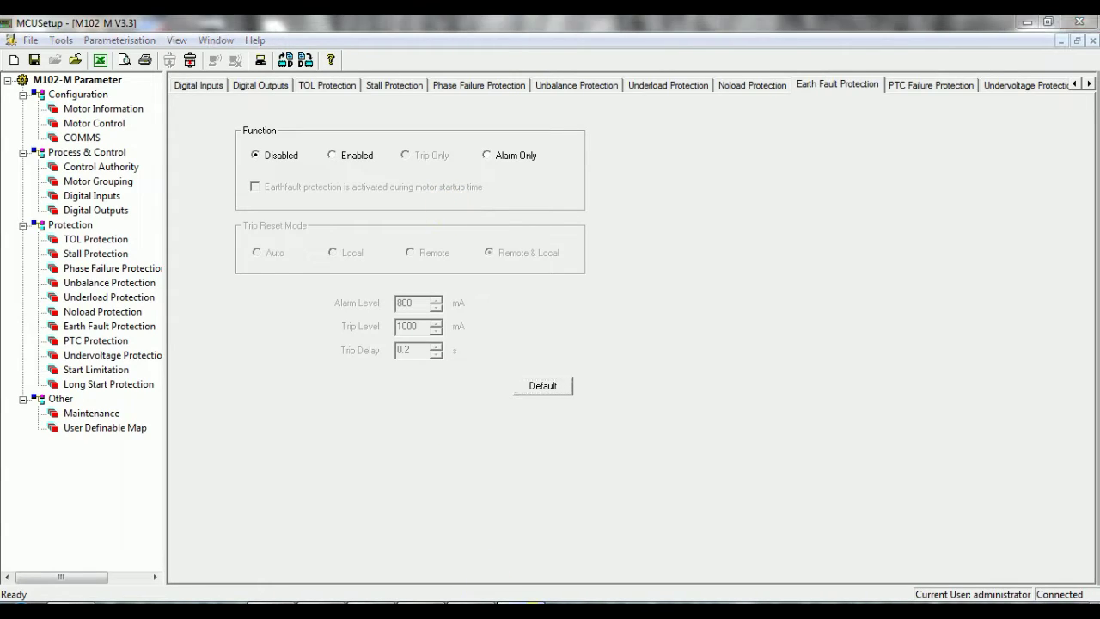
key("alt+Tab")
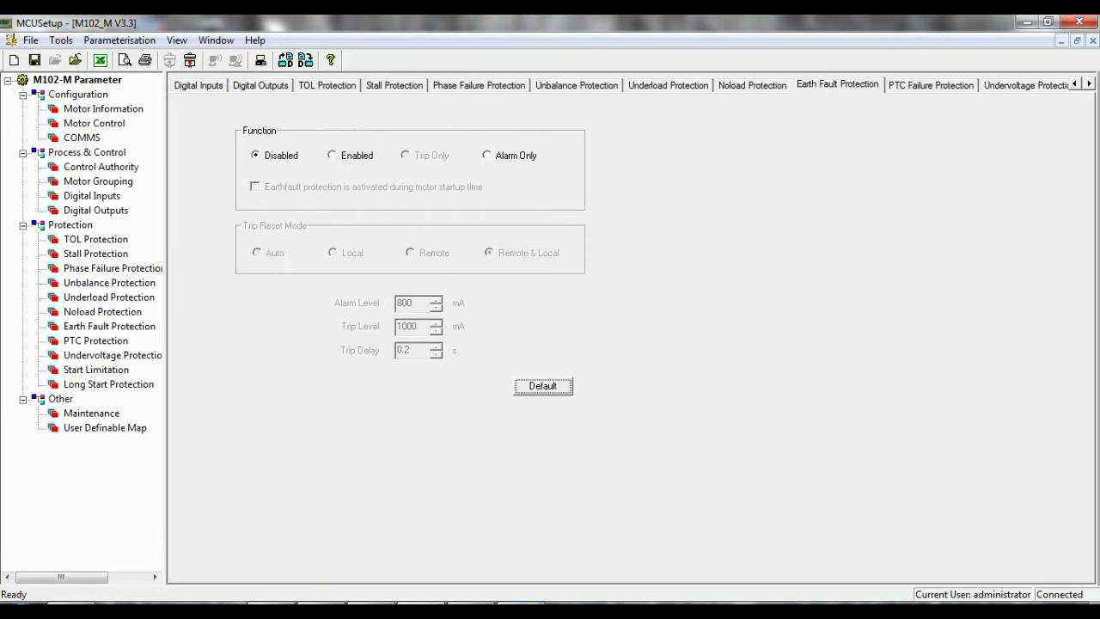
key("alt+Tab")
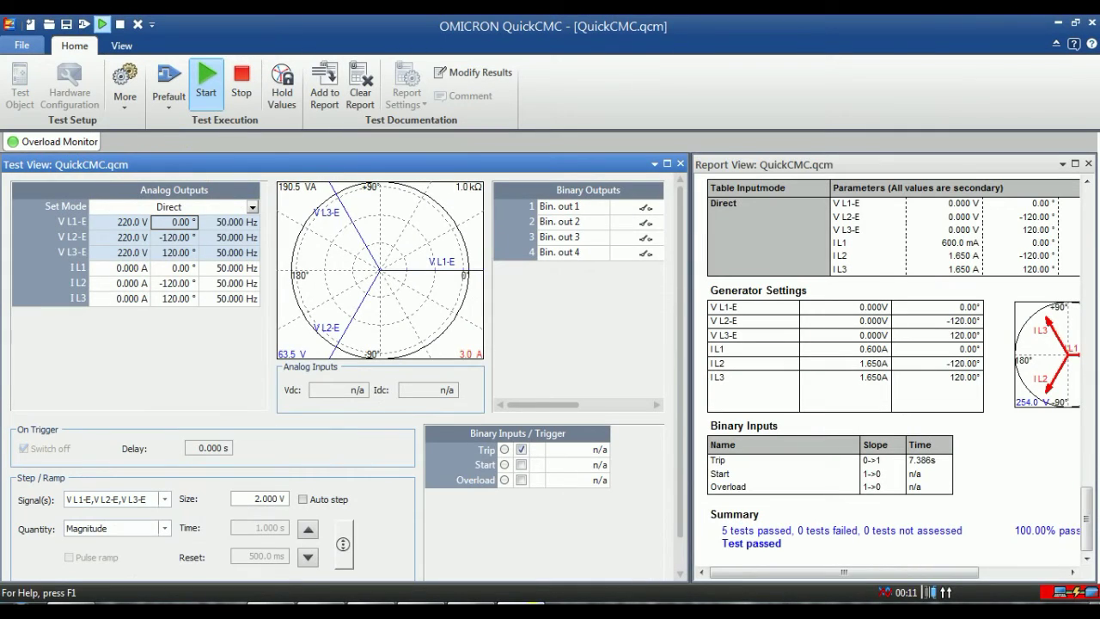
key("alt+Tab")
left_click(1021, 86)
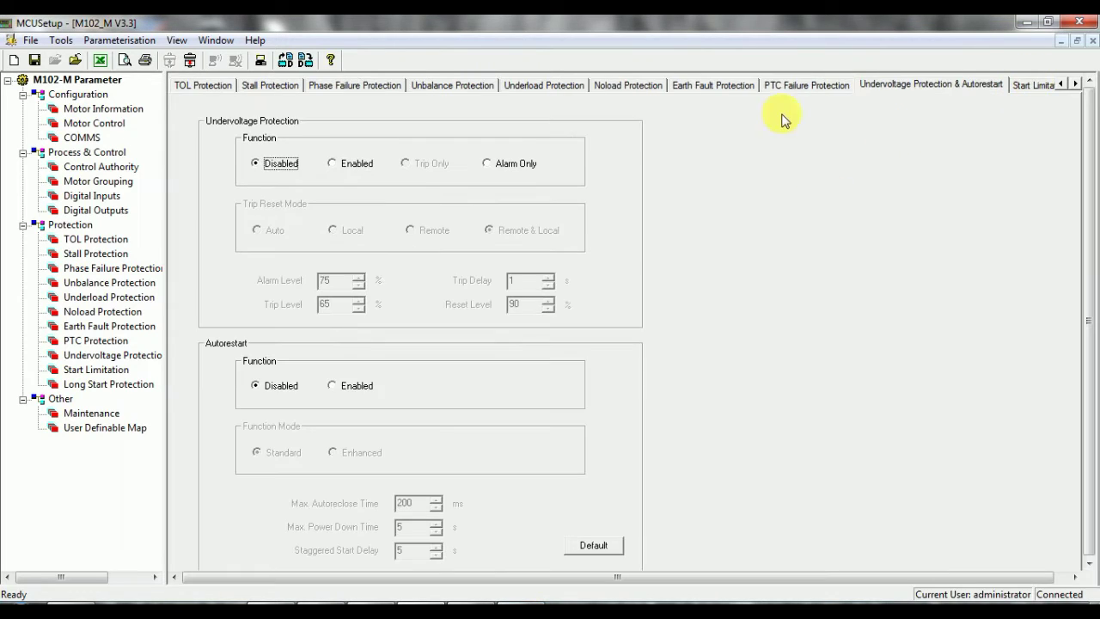
left_click(333, 163)
left_click(305, 60)
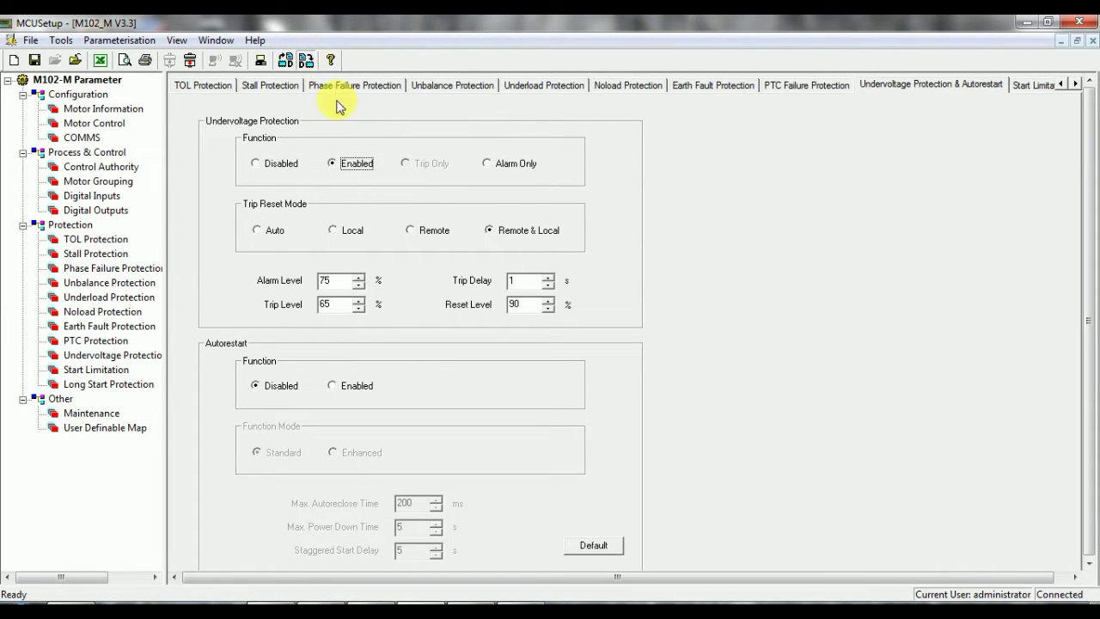
left_click(548, 367)
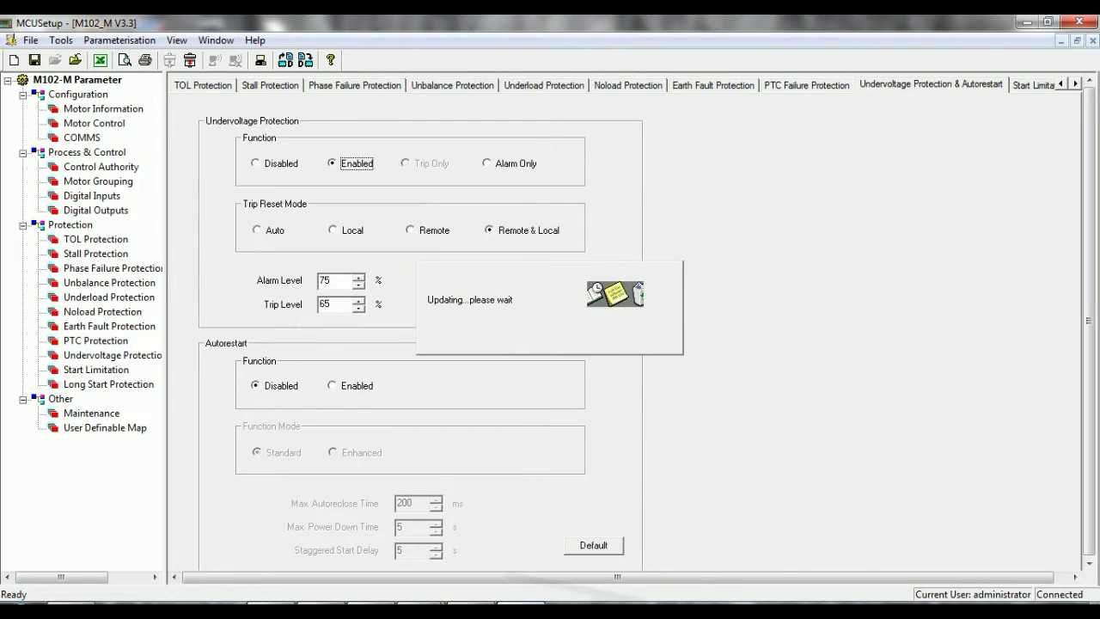
Step: Return to QuickCMC, set the step size to 5 V and step down the three phase voltages
key("alt+Tab")
left_click(256, 498)
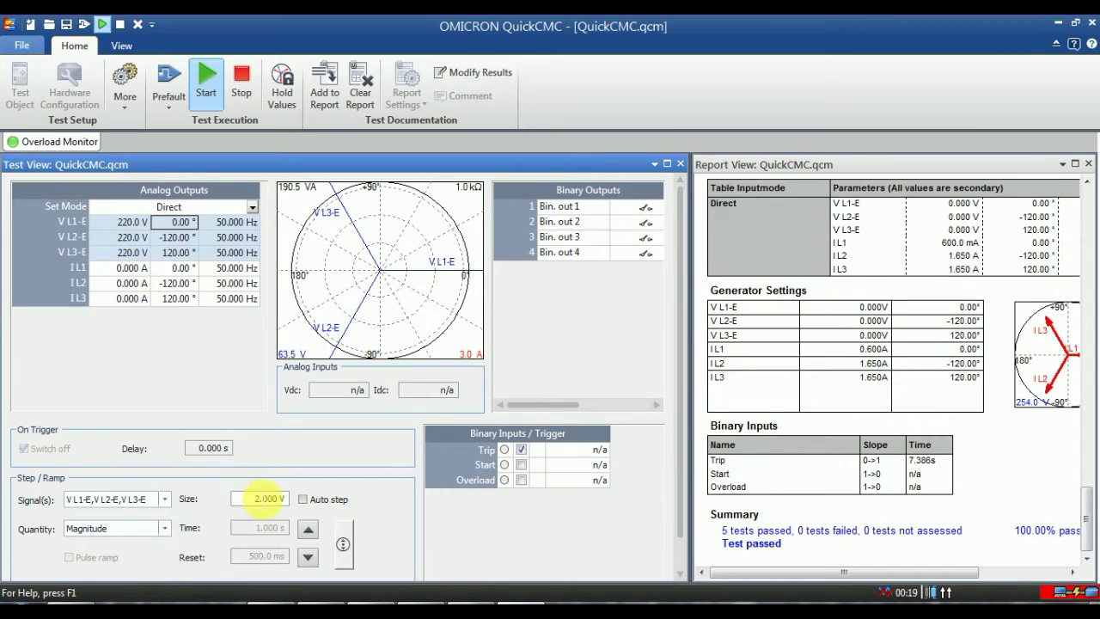
key("BackSpace")
type("5")
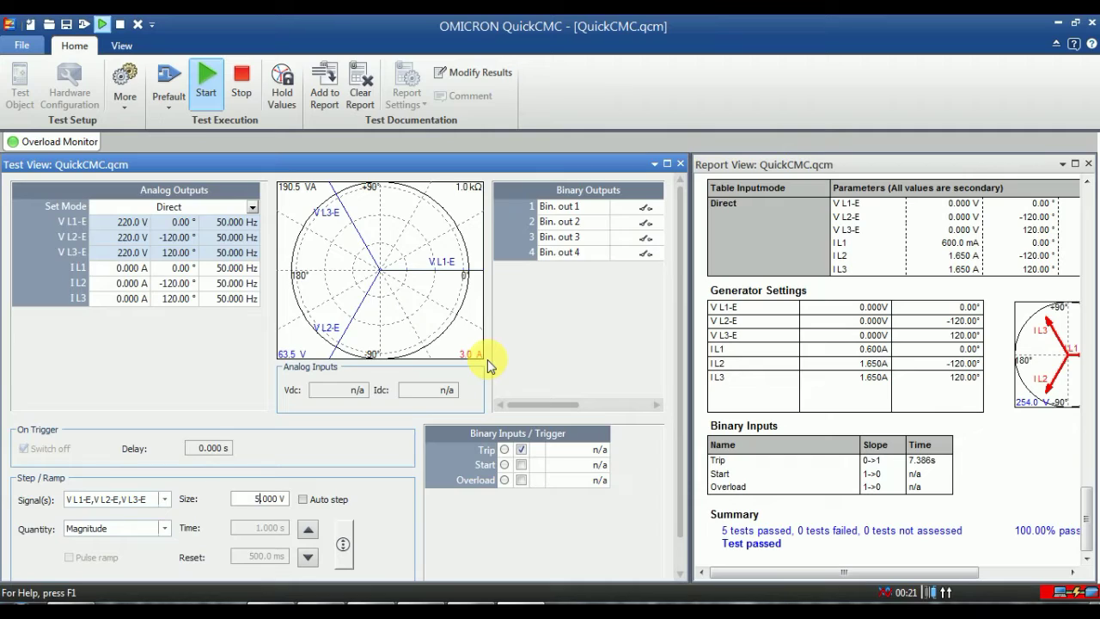
key("Page_Down")
key("Page_Down")
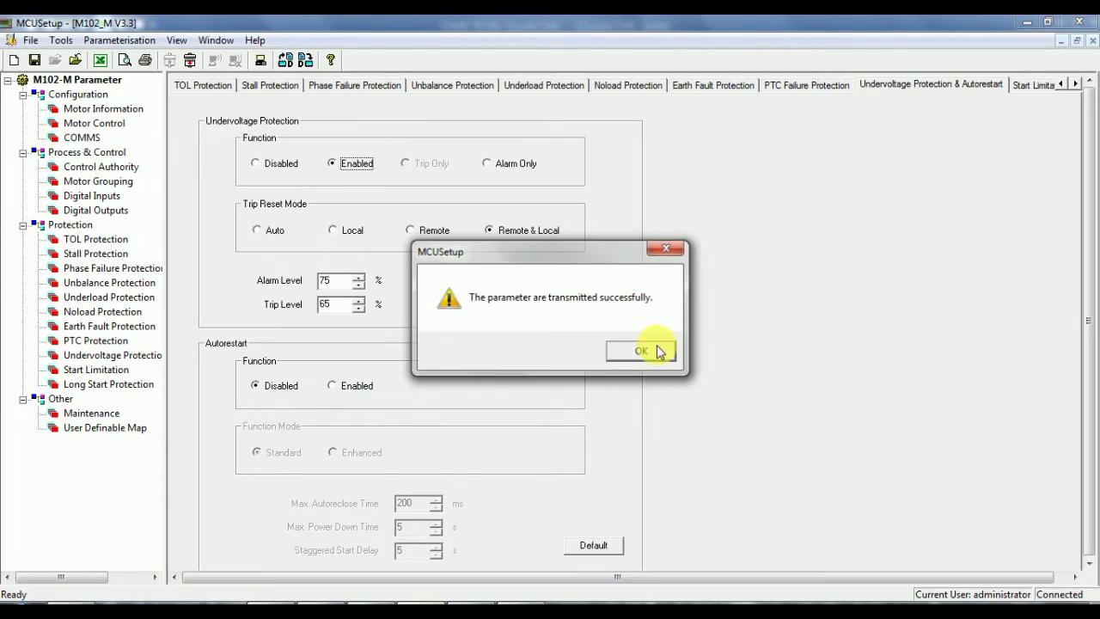
Step: In MCUSetup, dismiss the transmission message, open the virtual M10x operator panel and bring up its Line Voltage display
left_click(640, 351)
left_click(60, 39)
left_click(107, 112)
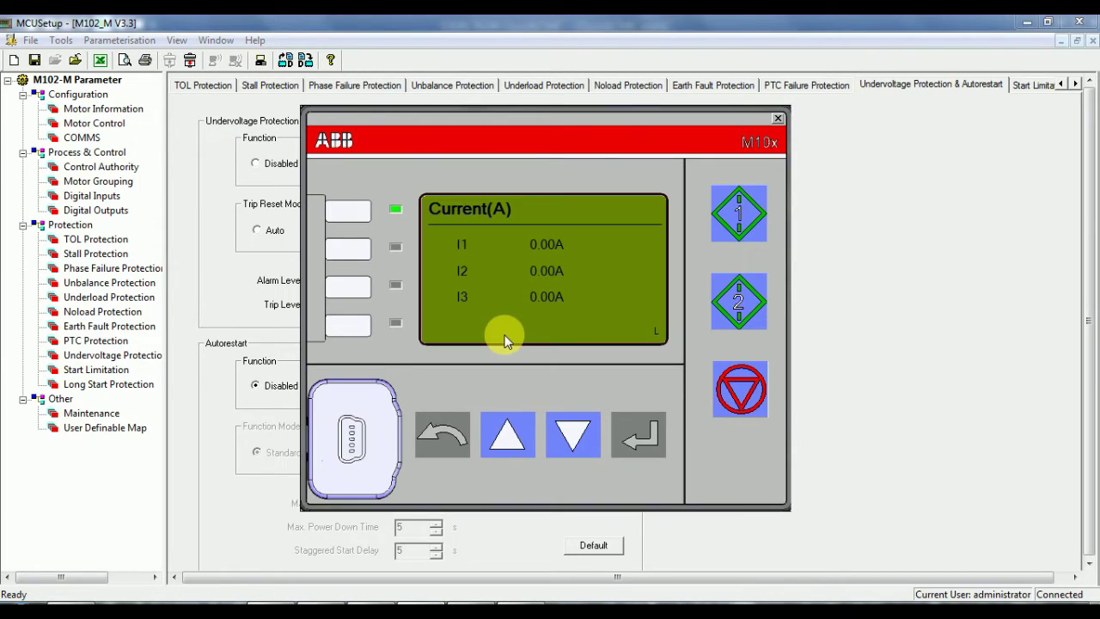
left_click(572, 433)
left_click(572, 434)
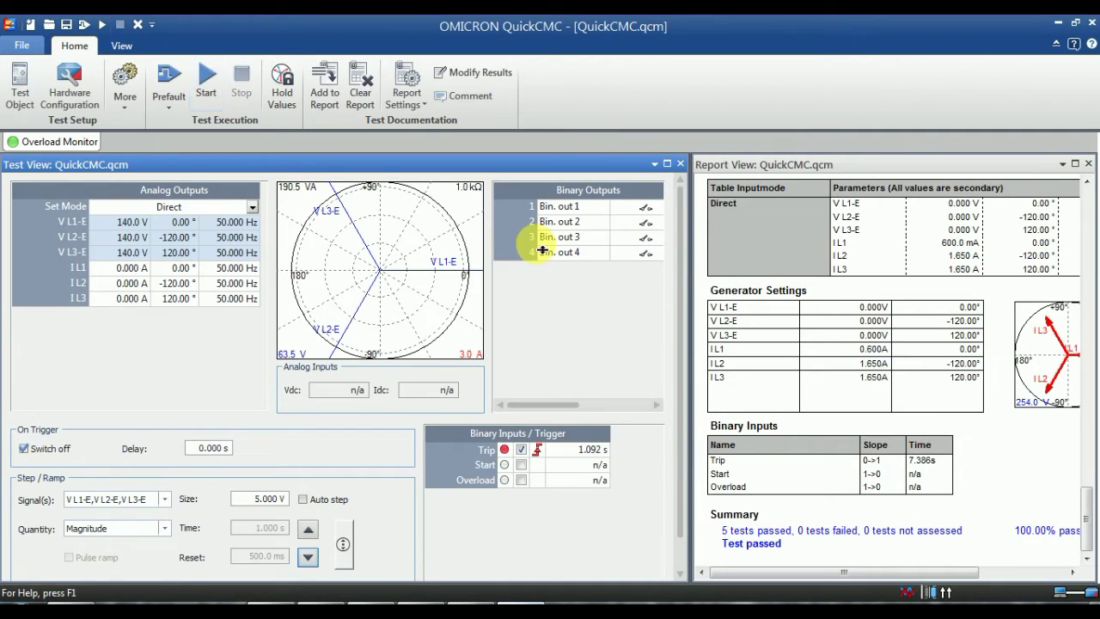
Step: In QuickCMC, add the undervoltage trip result to the report as Passed, titled 31201A-A5F-LA01-UNDER VOLTAGE-27
left_click(325, 85)
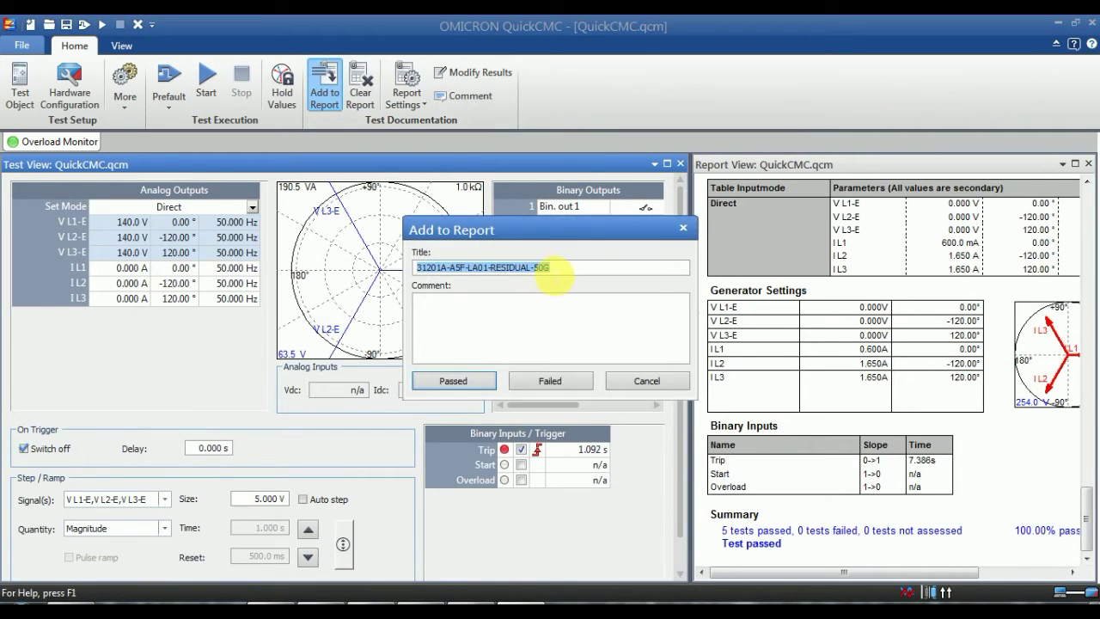
left_click(549, 267)
key("BackSpace")
key("BackSpace")
key("BackSpace")
key("BackSpace")
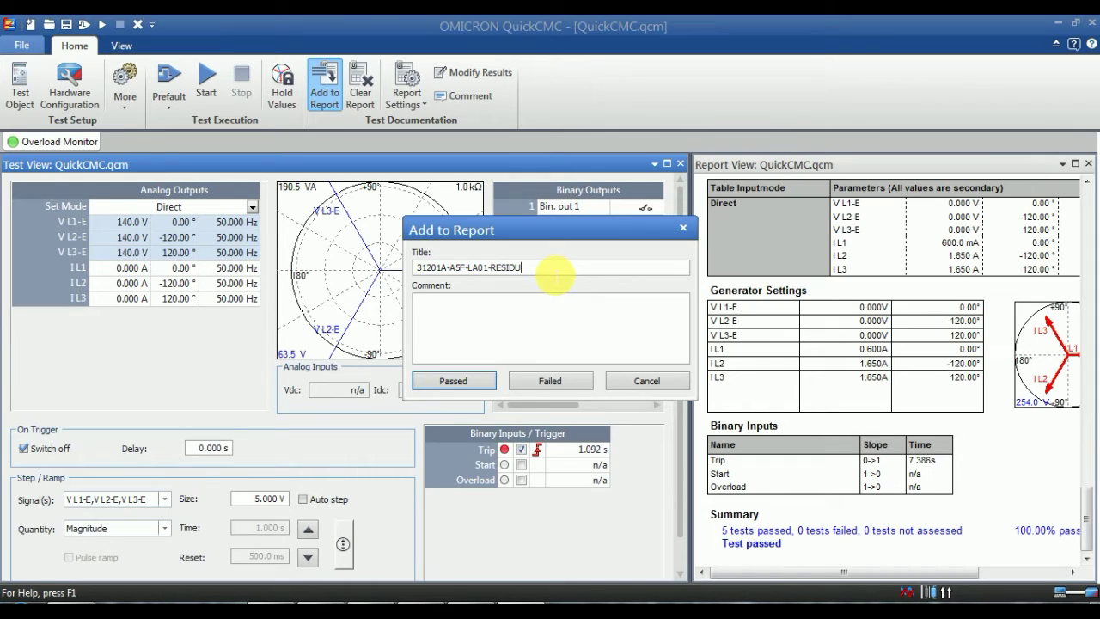
key("BackSpace")
key("BackSpace")
key("BackSpace")
key("BackSpace")
key("BackSpace")
type("UNDER VOLTAGE-27")
left_click(461, 383)
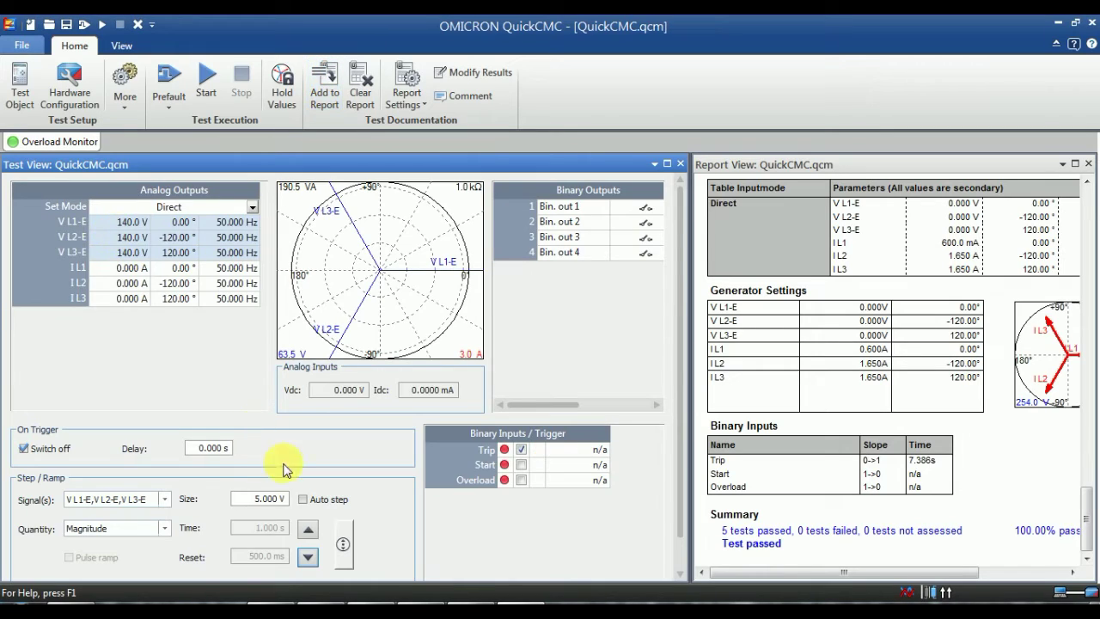
Step: Deselect Trip as a trigger, restart the voltage output and check the line voltages on the M10x panel in MCUSetup
left_click(209, 95)
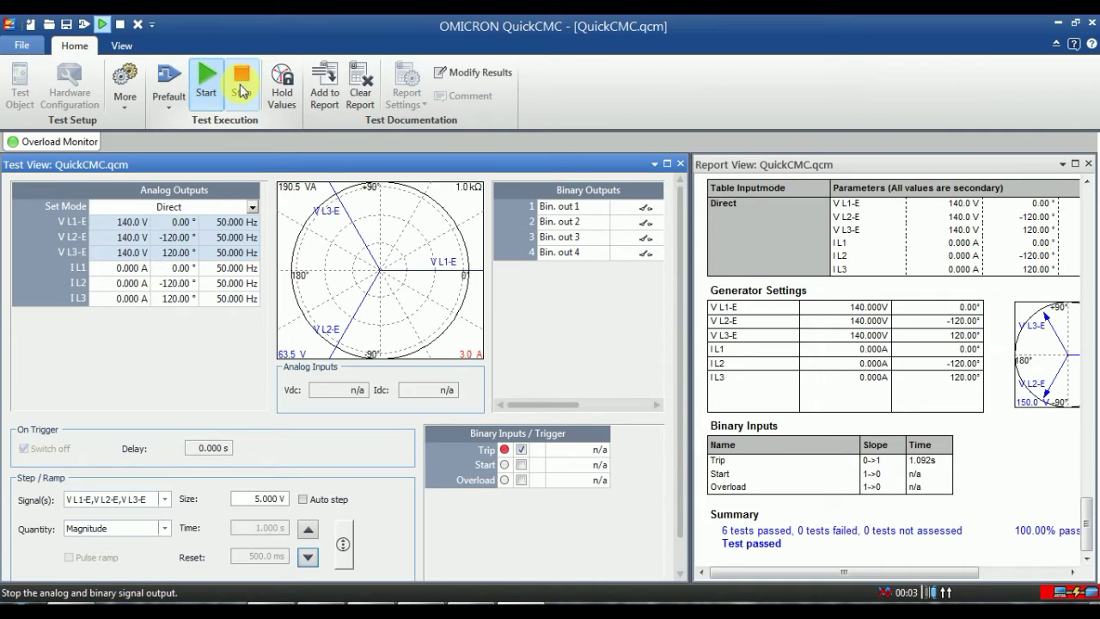
left_click(521, 449)
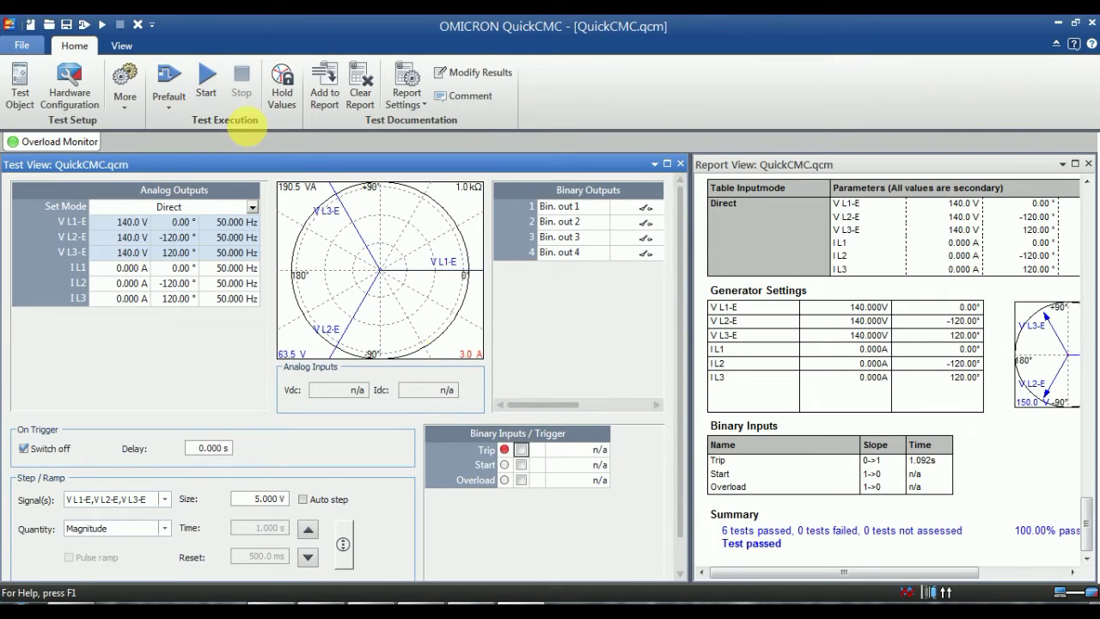
left_click(214, 97)
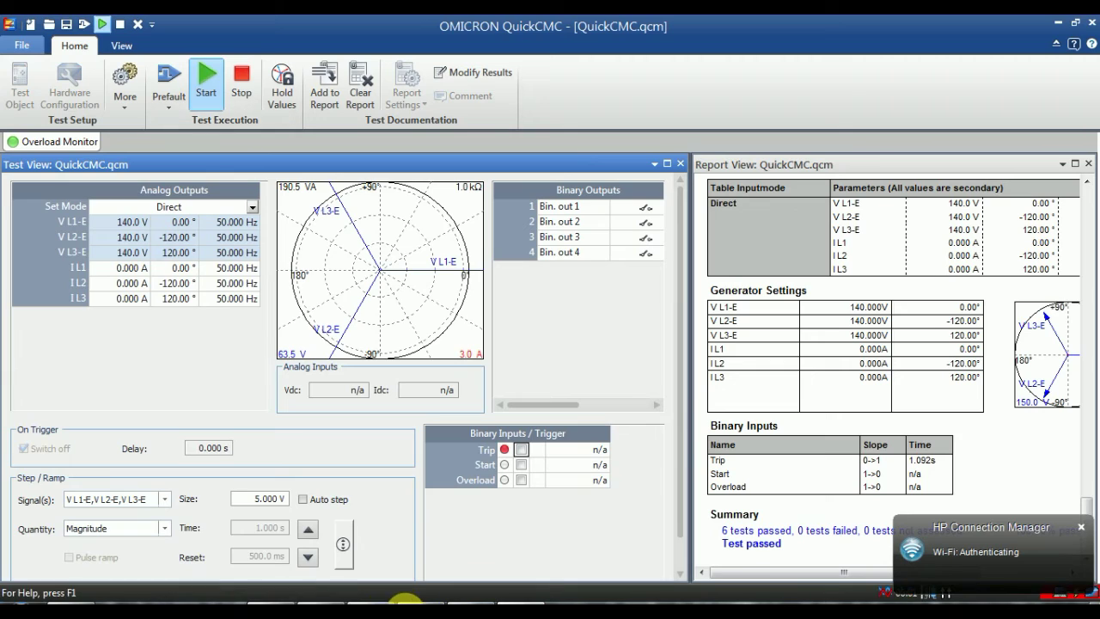
left_click(550, 601)
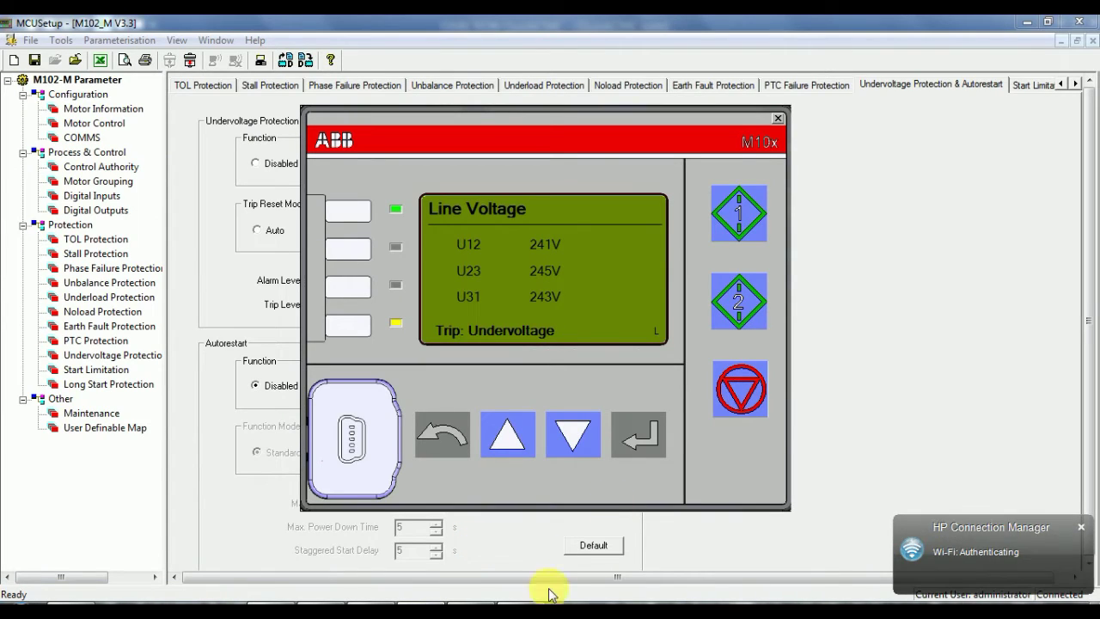
left_click(550, 601)
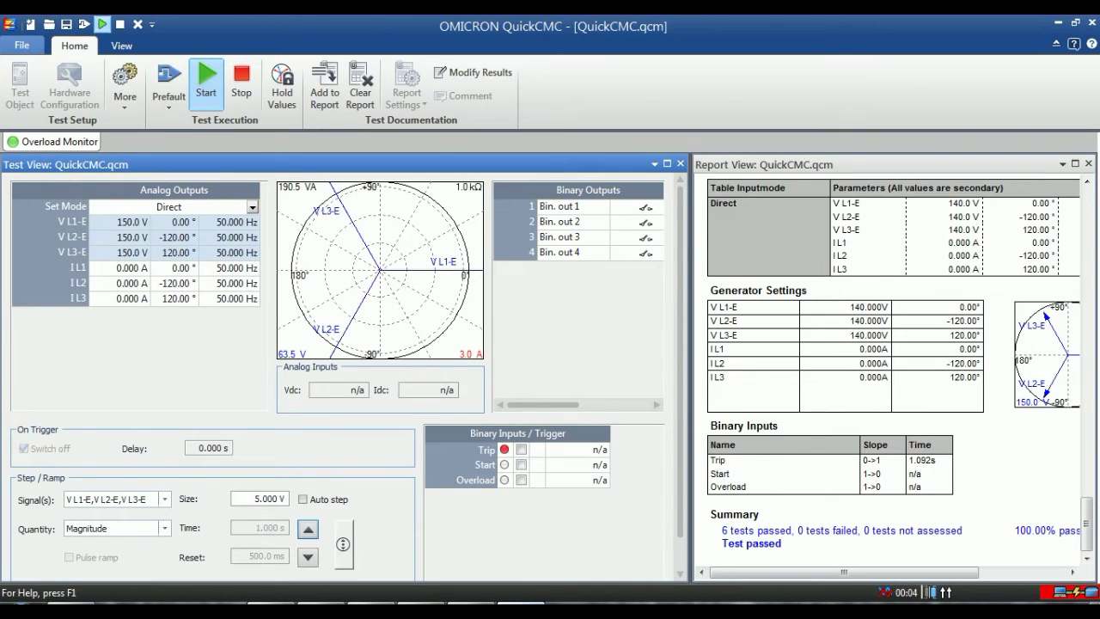
Step: Raise the three phase voltages to 190 V in 5 V steps while the output is running
key("Page_Up")
key("Page_Up")
key("Page_Up")
key("Page_Up")
key("Page_Up")
key("Page_Up")
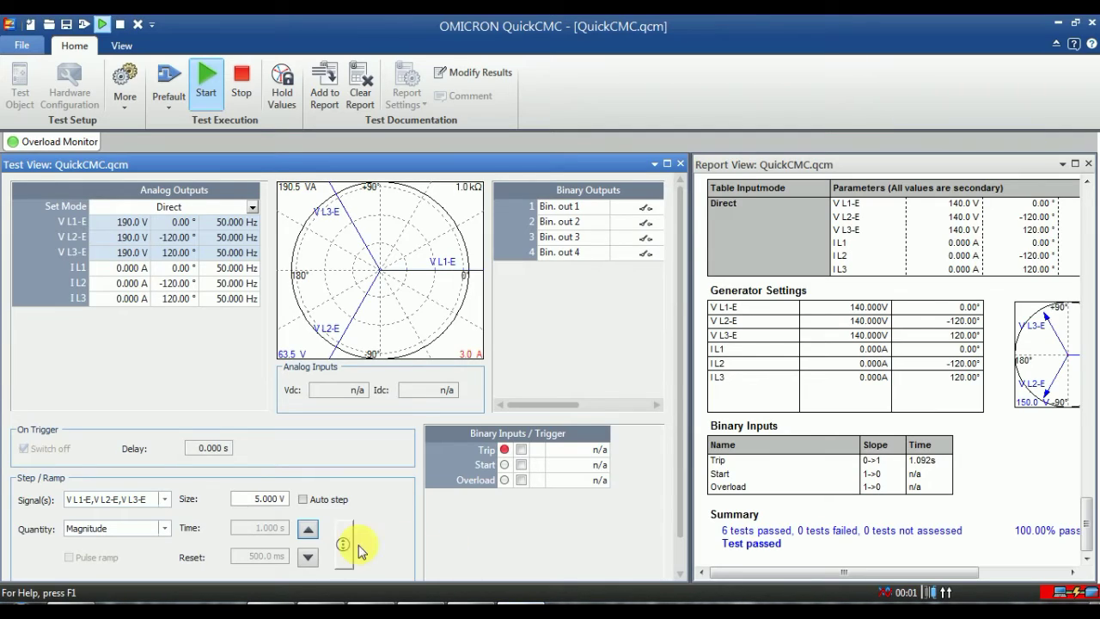
Step: Set the step size to 2 V, step the three phase voltages to 198 V and switch to the M10x panel in MCUSetup
left_click(260, 498)
key("ctrl+Down")
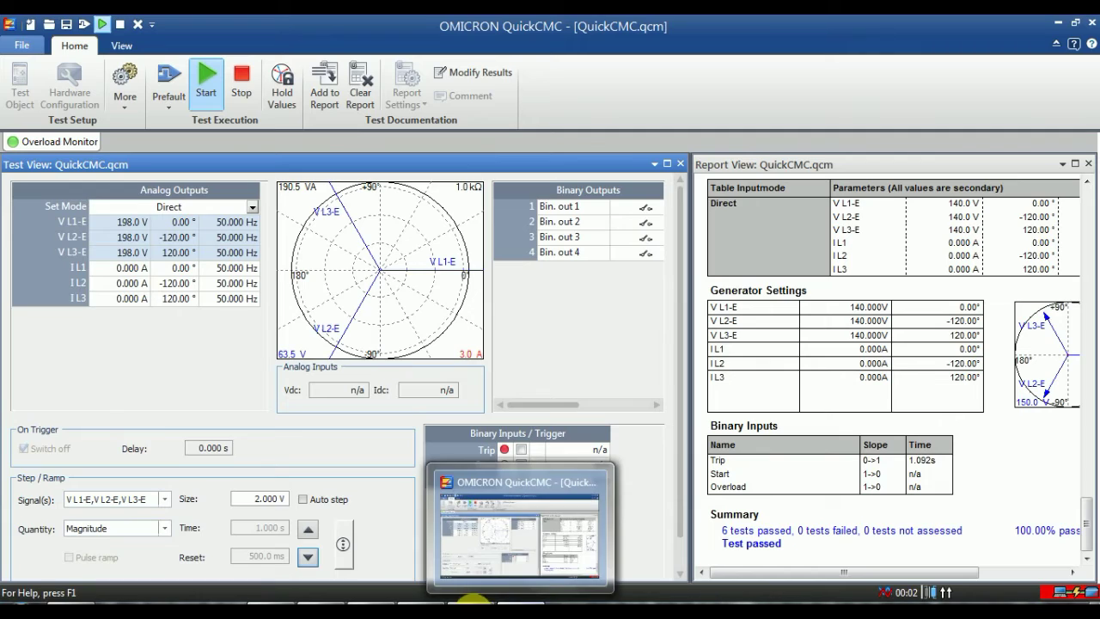
left_click(412, 526)
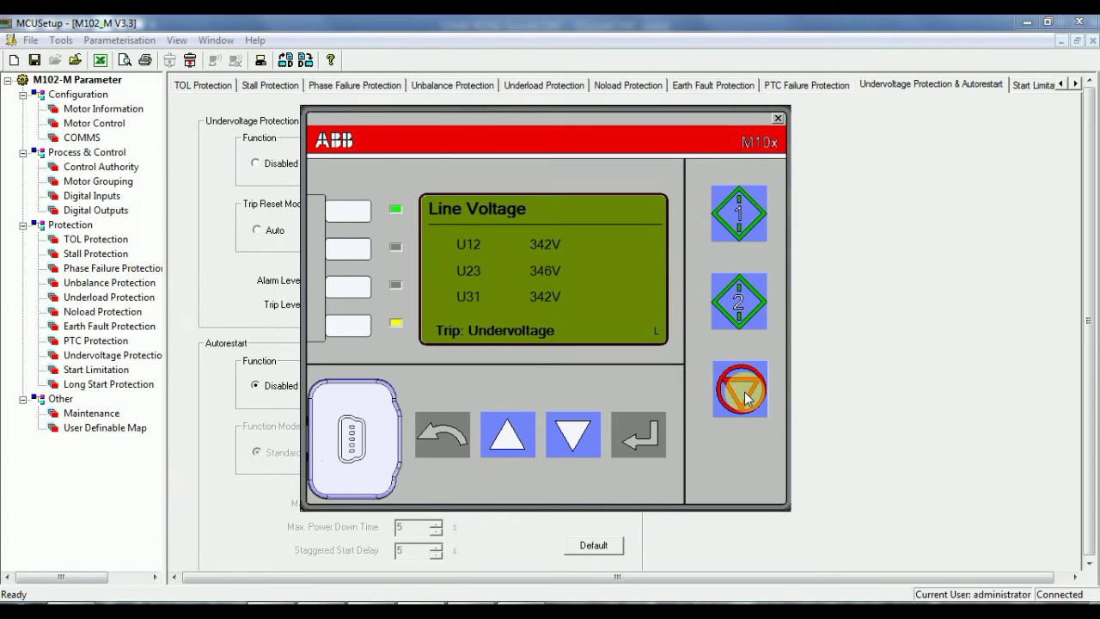
Step: Stop the voltage output in QuickCMC, return to MCUSetup and close the M10x panel
left_click(507, 579)
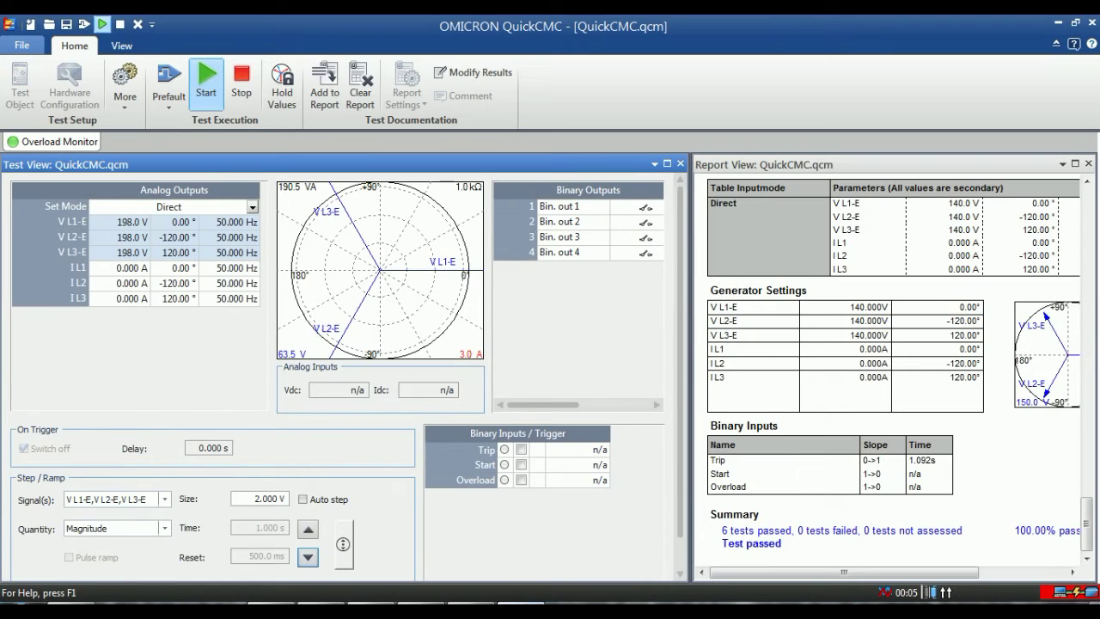
left_click(229, 97)
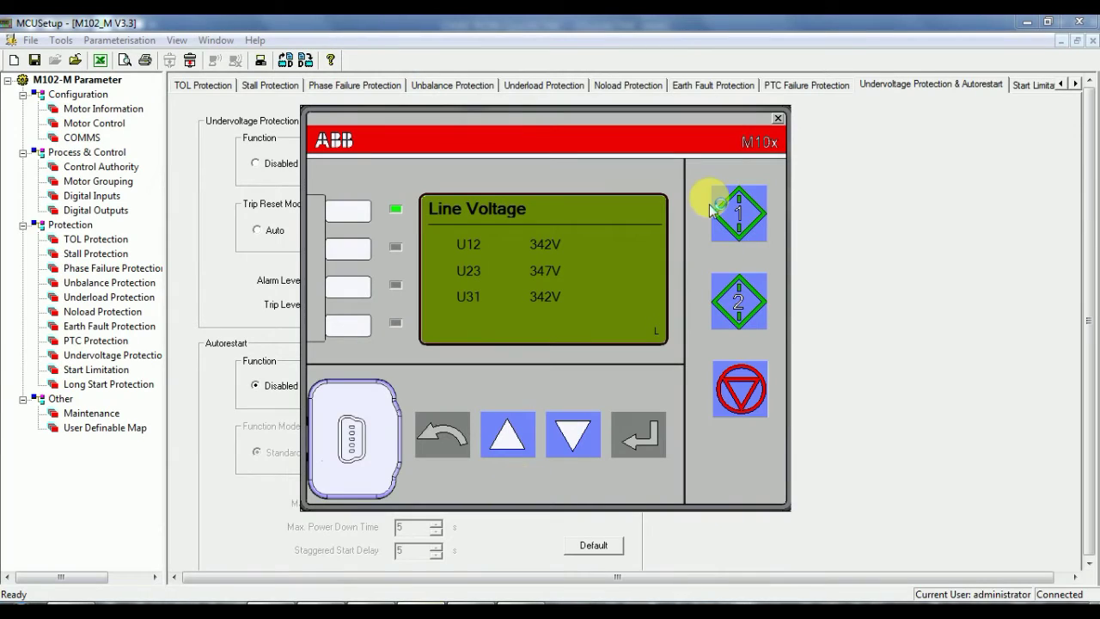
left_click(775, 122)
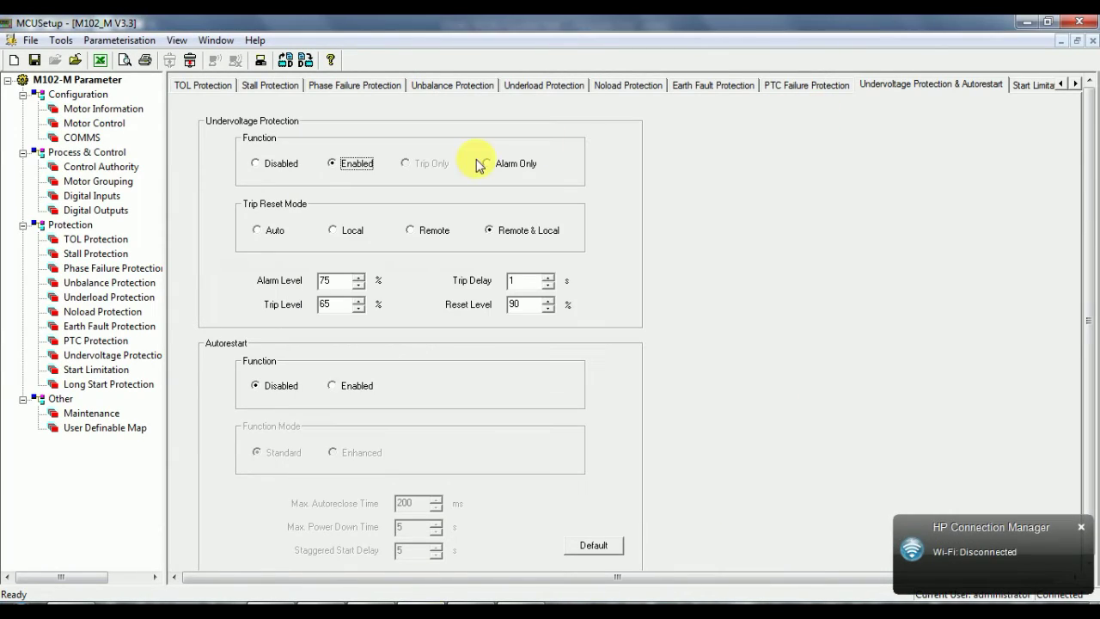
Step: Set the undervoltage protection and the long start protection functions to Enabled
left_click(332, 164)
left_click(1075, 83)
left_click(1075, 84)
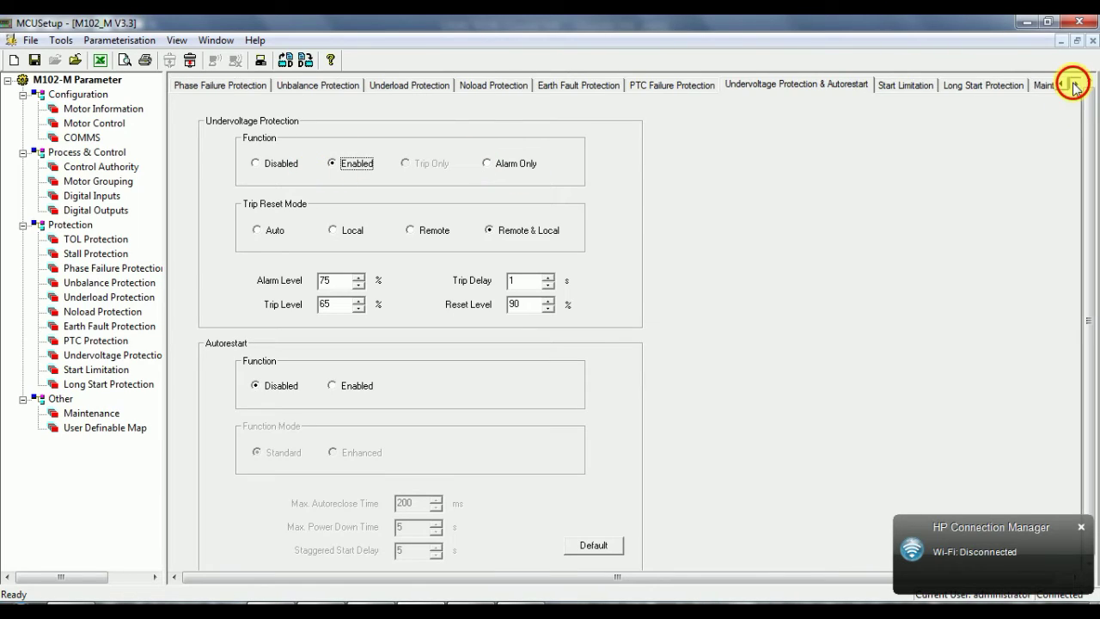
left_click(958, 83)
left_click(424, 143)
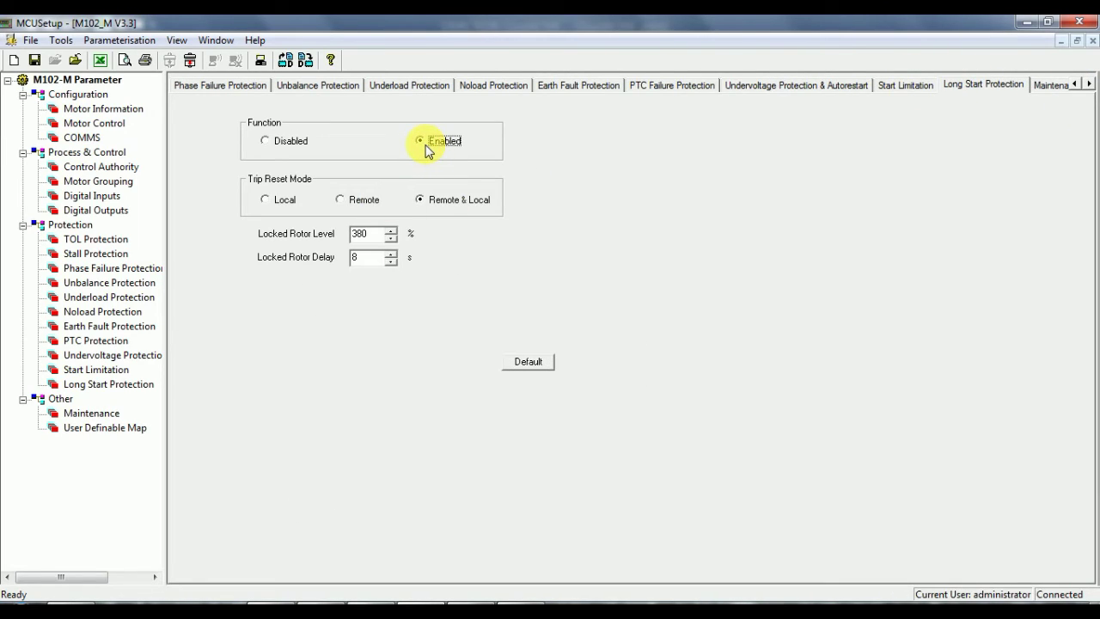
Step: Enable the earth fault protection and the unbalance protection functions
left_click(562, 86)
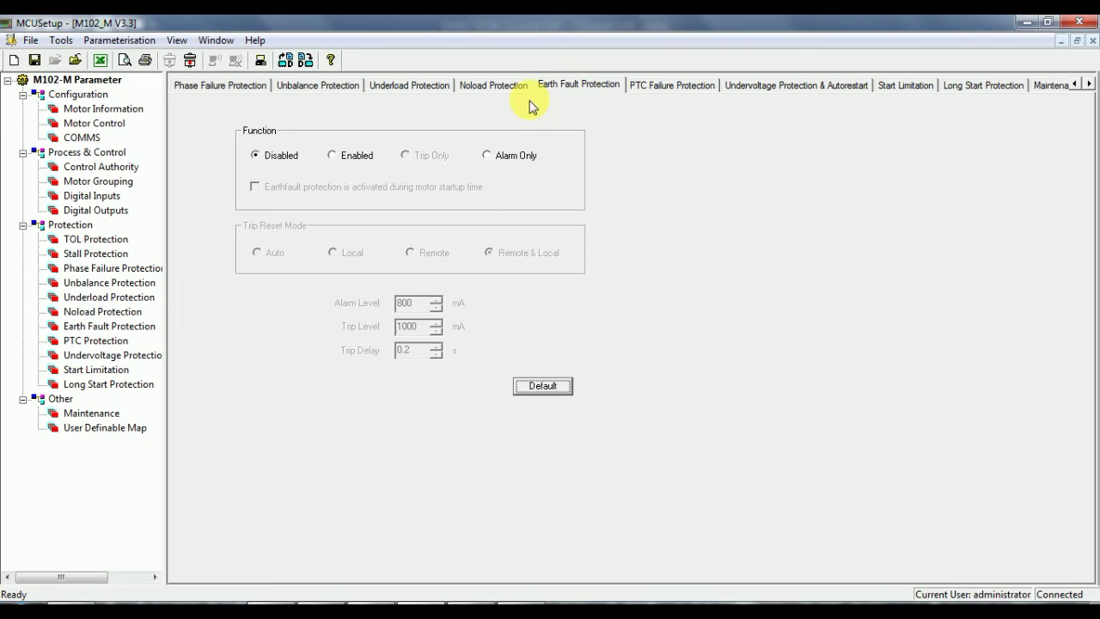
left_click(347, 159)
left_click(315, 85)
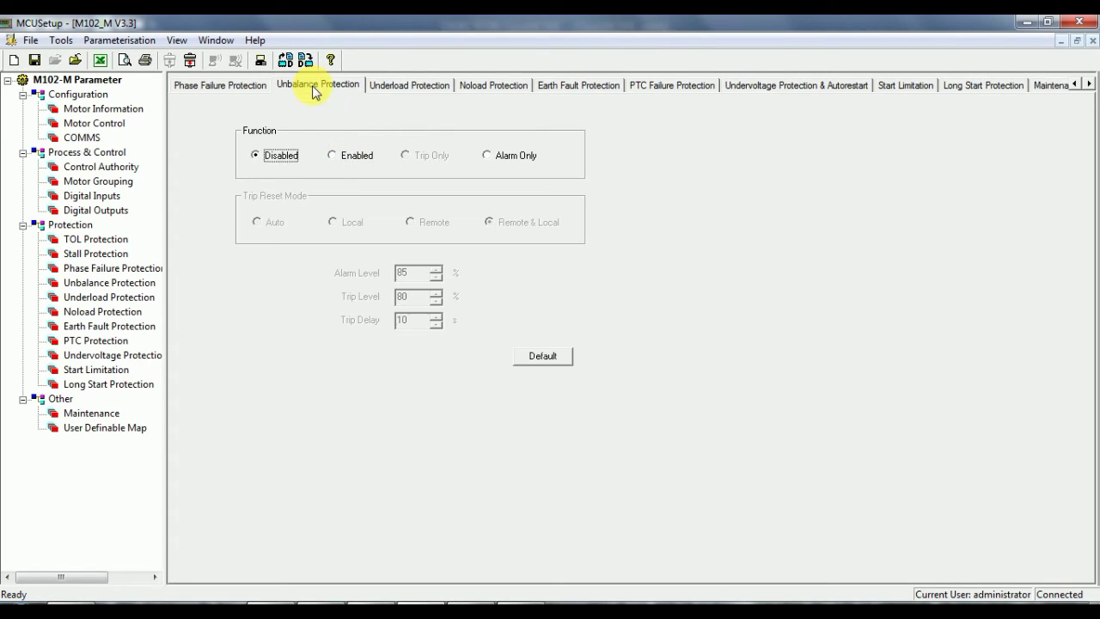
left_click(332, 156)
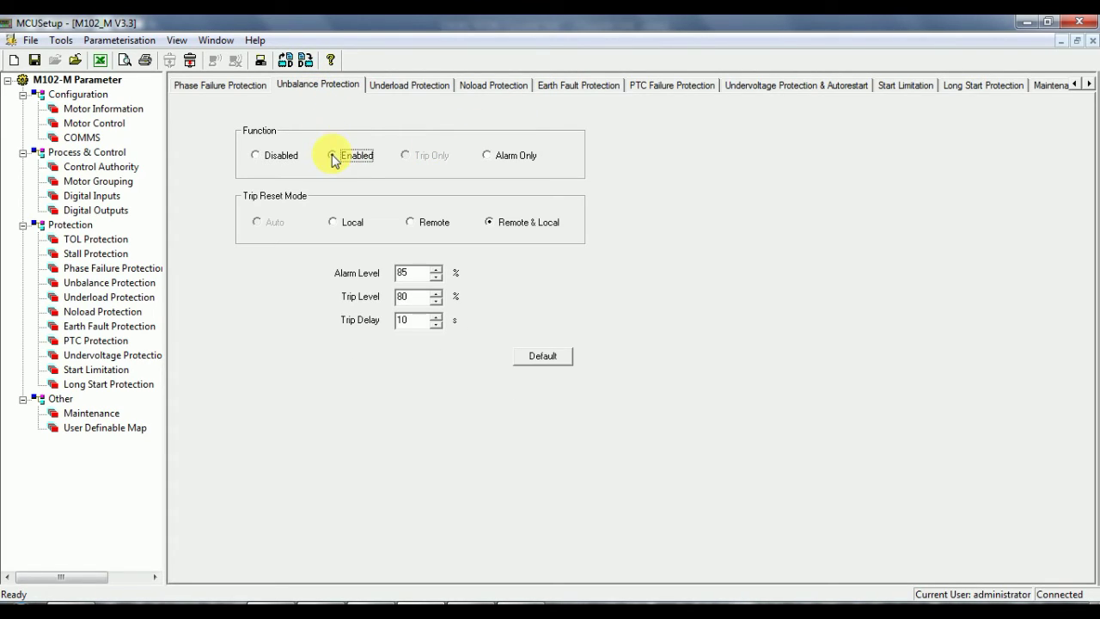
Step: Enable the stall protection and the TOL protection functions
left_click(1076, 85)
left_click(1076, 85)
left_click(1075, 85)
left_click(348, 87)
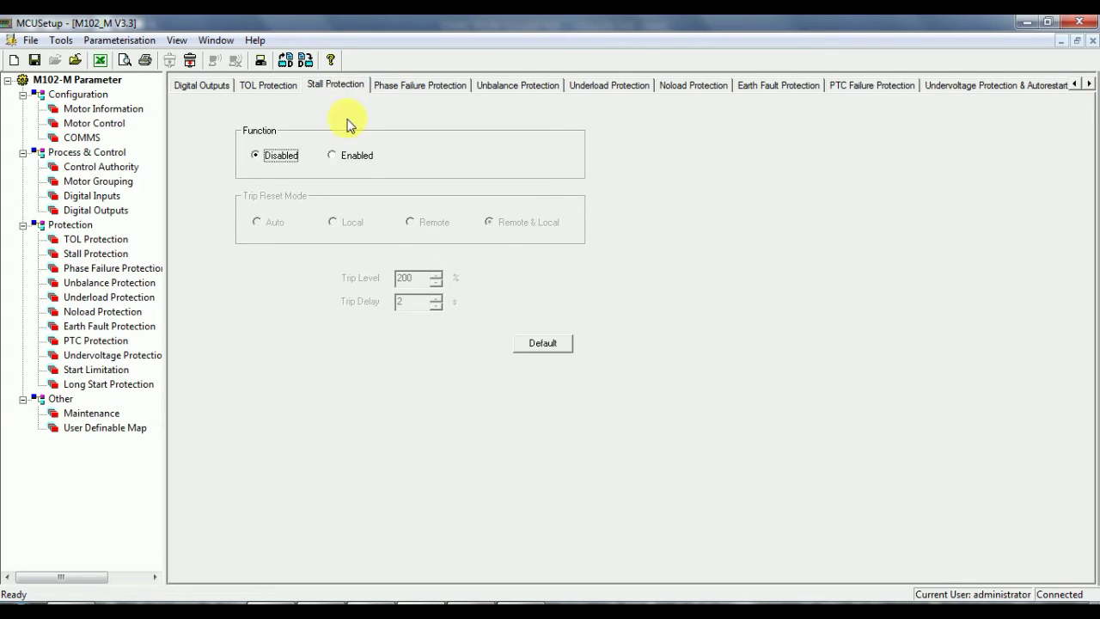
left_click(341, 154)
left_click(274, 86)
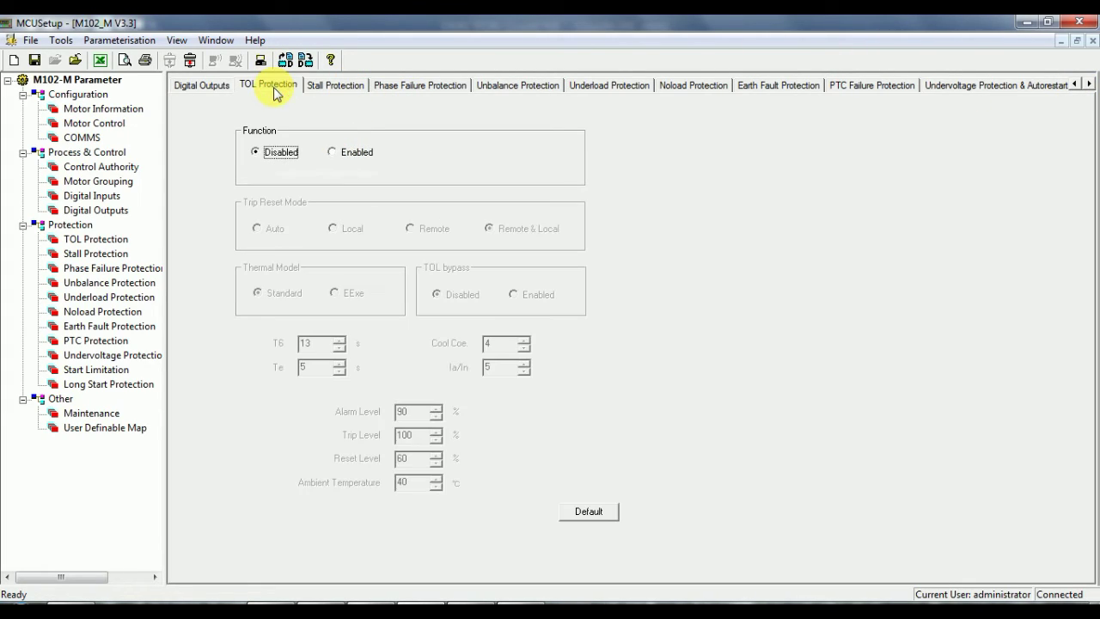
left_click(333, 152)
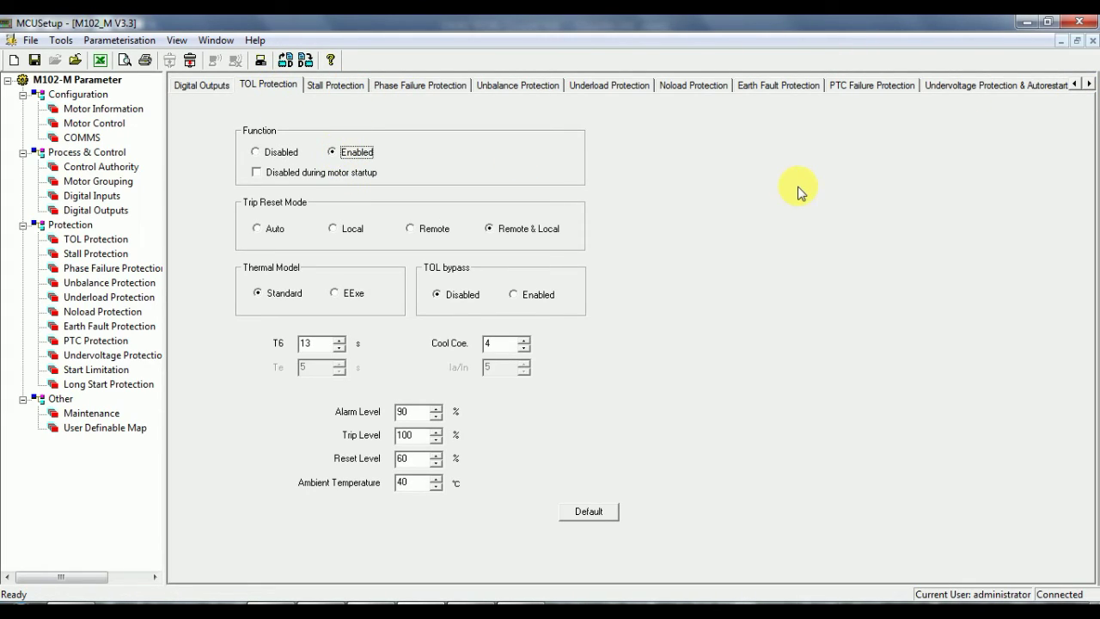
Step: Set the motor control Feedback Timeout to 0.5 s and transmit the parameters to the M102
left_click(1074, 83)
left_click(1074, 83)
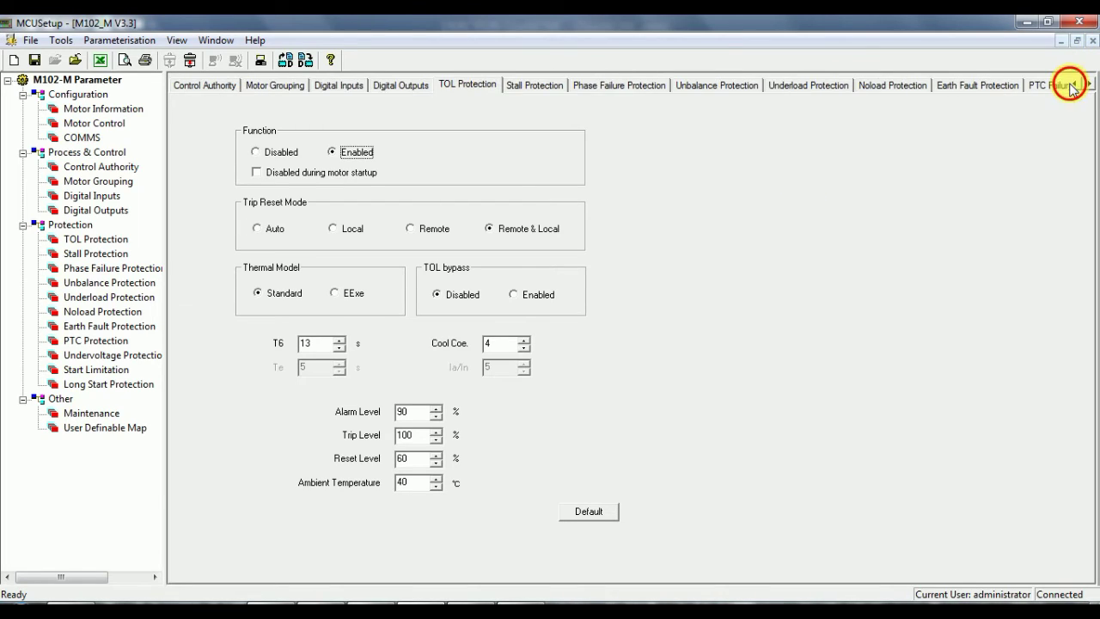
left_click(1074, 84)
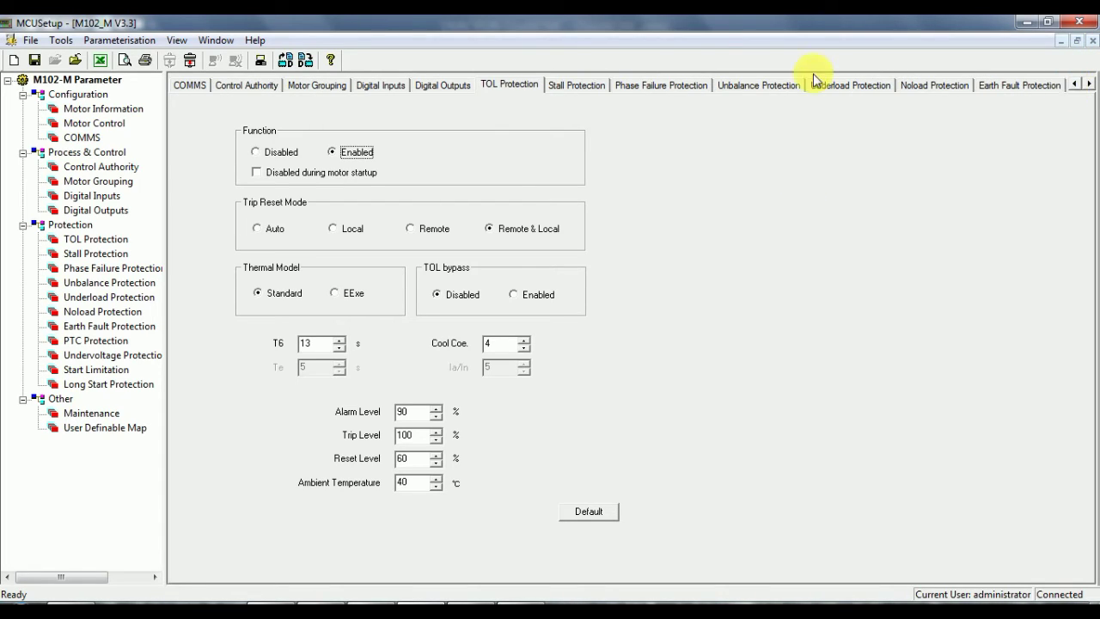
left_click(1073, 83)
left_click(1073, 83)
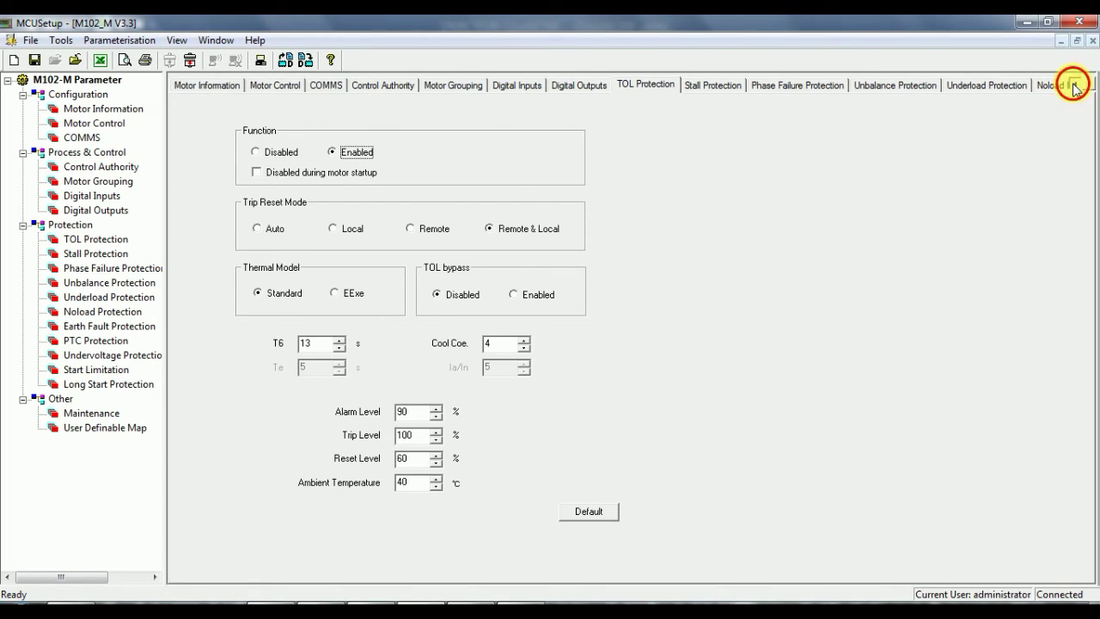
left_click(276, 85)
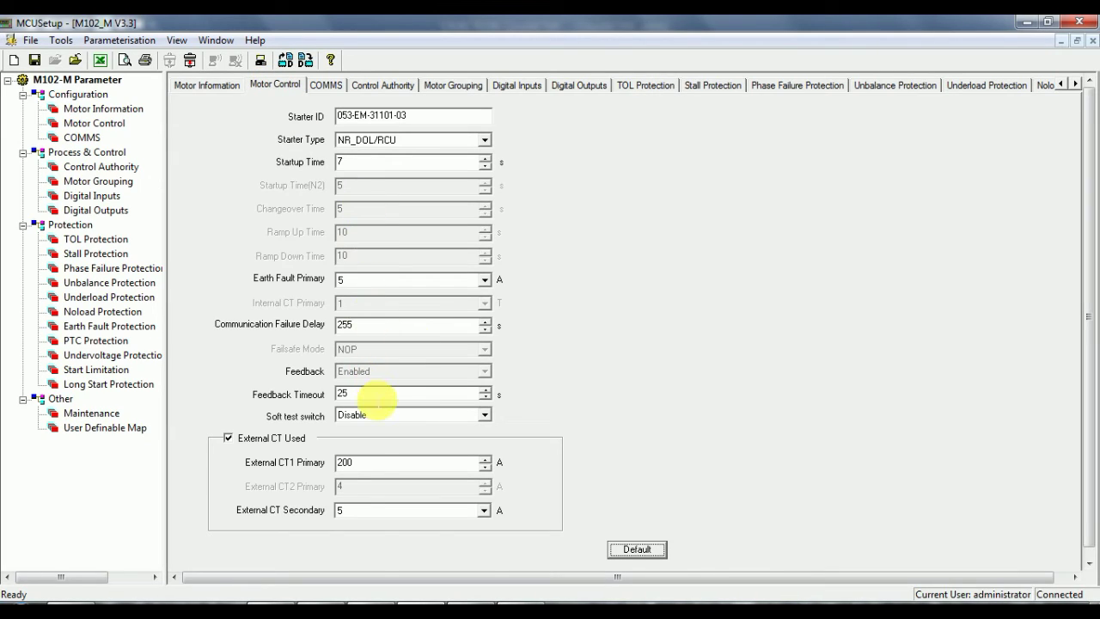
left_click(365, 393)
key("Return")
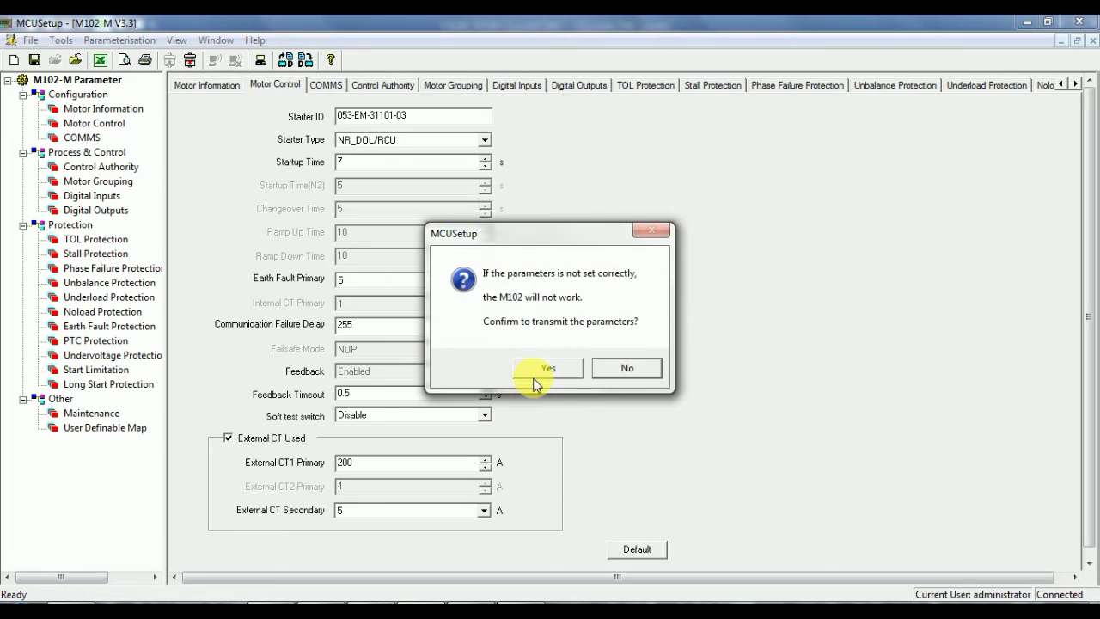
left_click(536, 376)
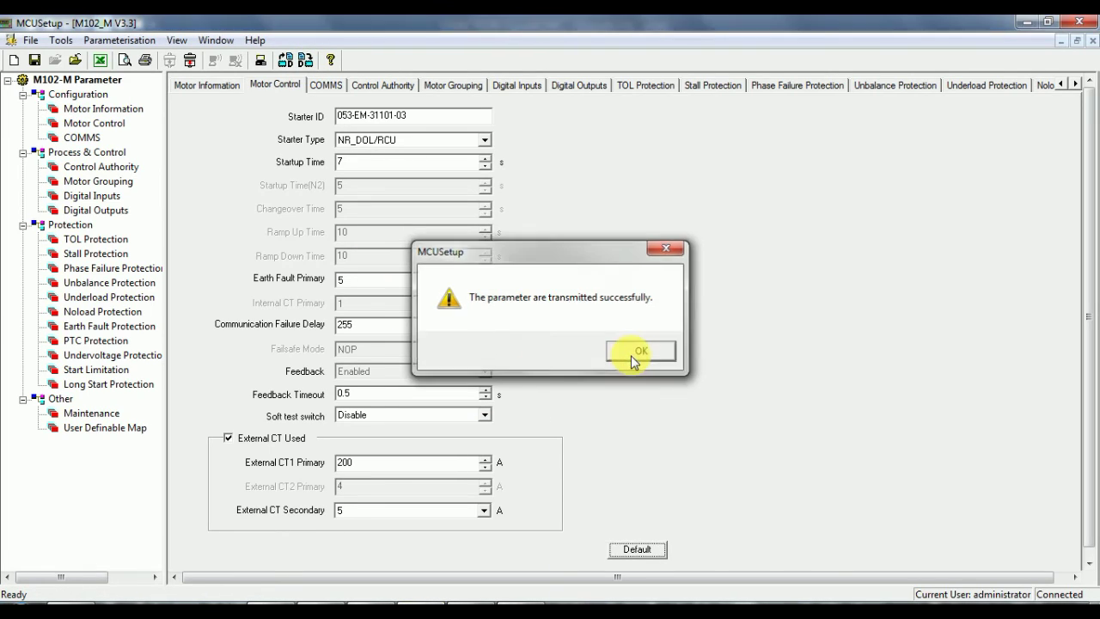
left_click(630, 354)
Step: Export the parameters to the A5F folder under 31201 as 093MCC31201A+A5FLA01.mcu
left_click(30, 41)
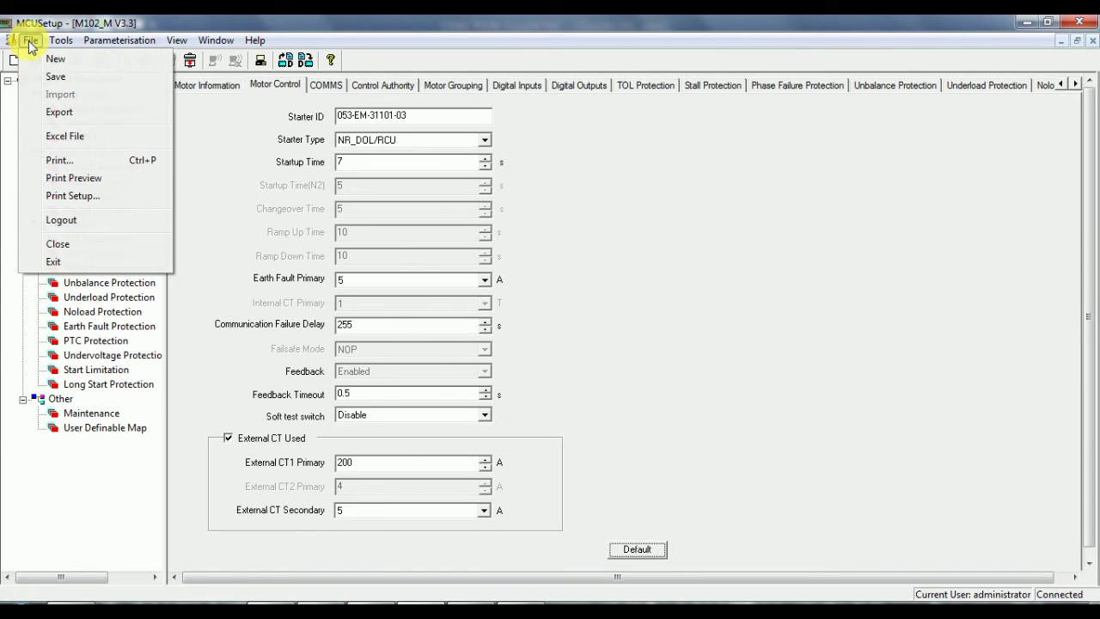
left_click(59, 111)
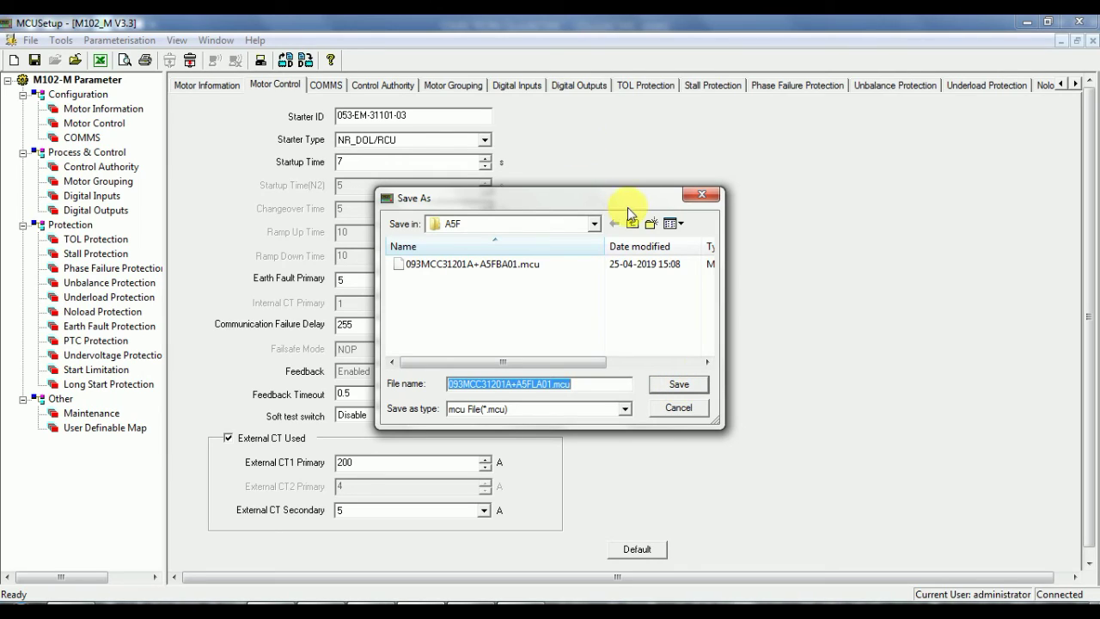
left_click(593, 225)
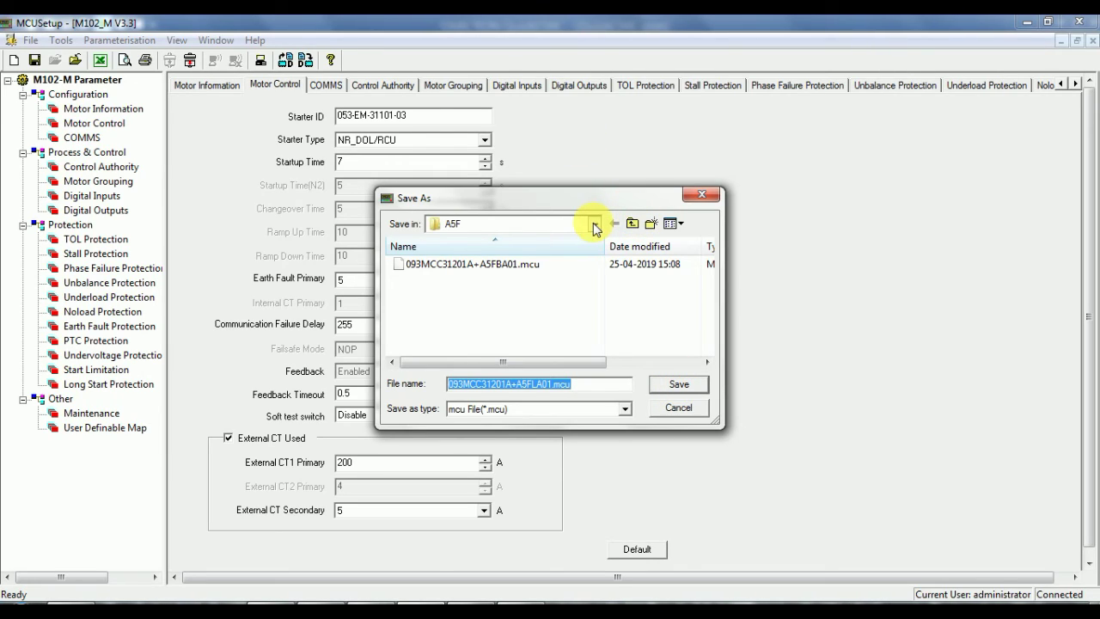
left_click(593, 226)
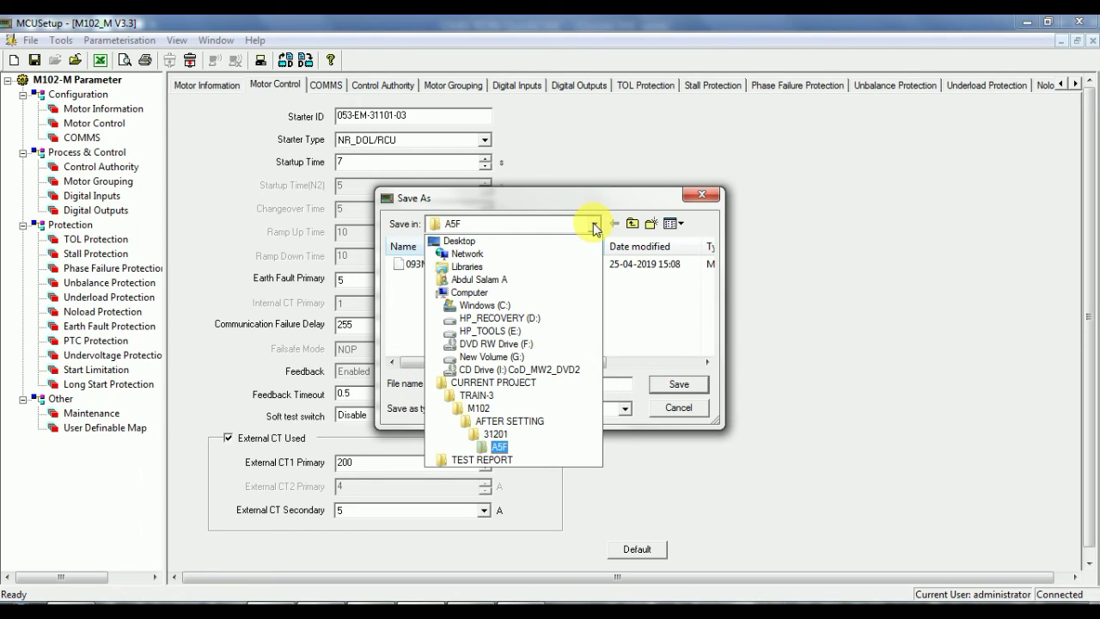
left_click(668, 322)
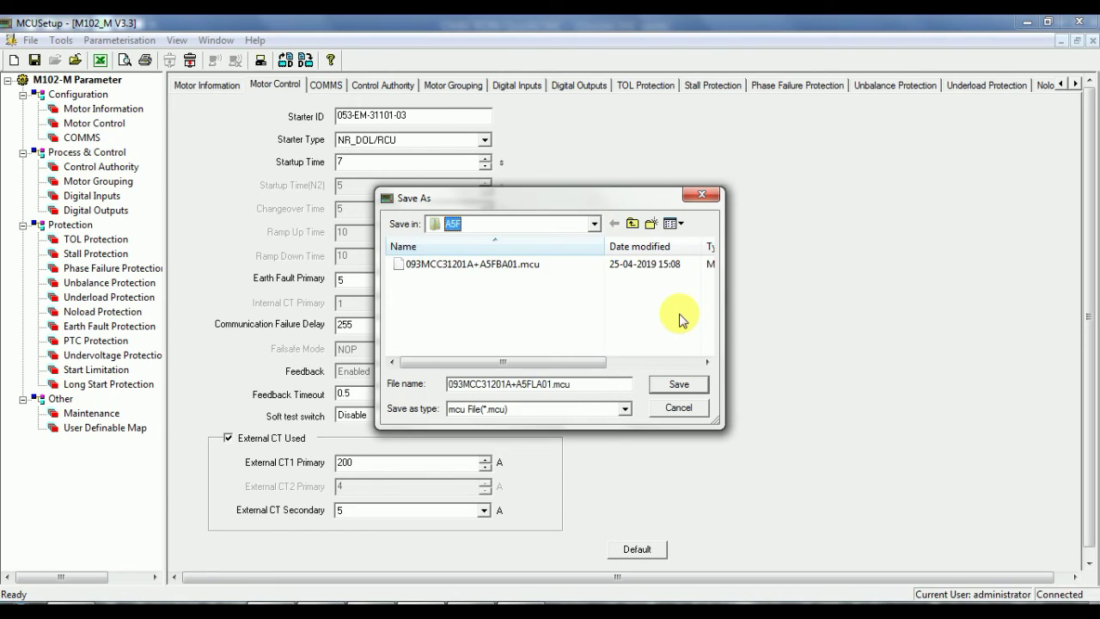
left_click(677, 395)
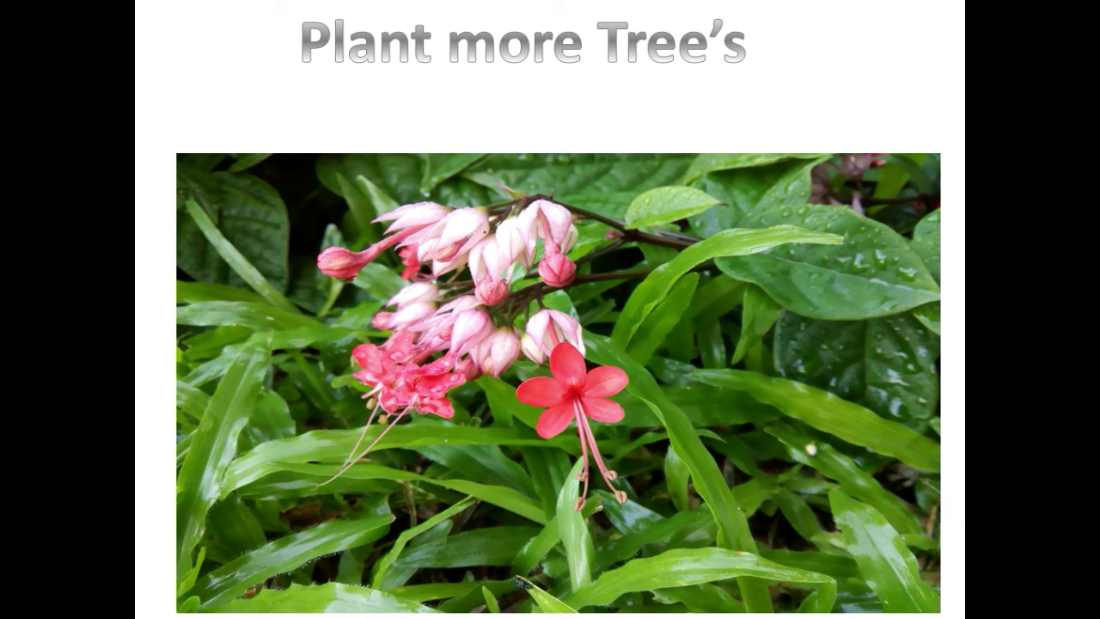